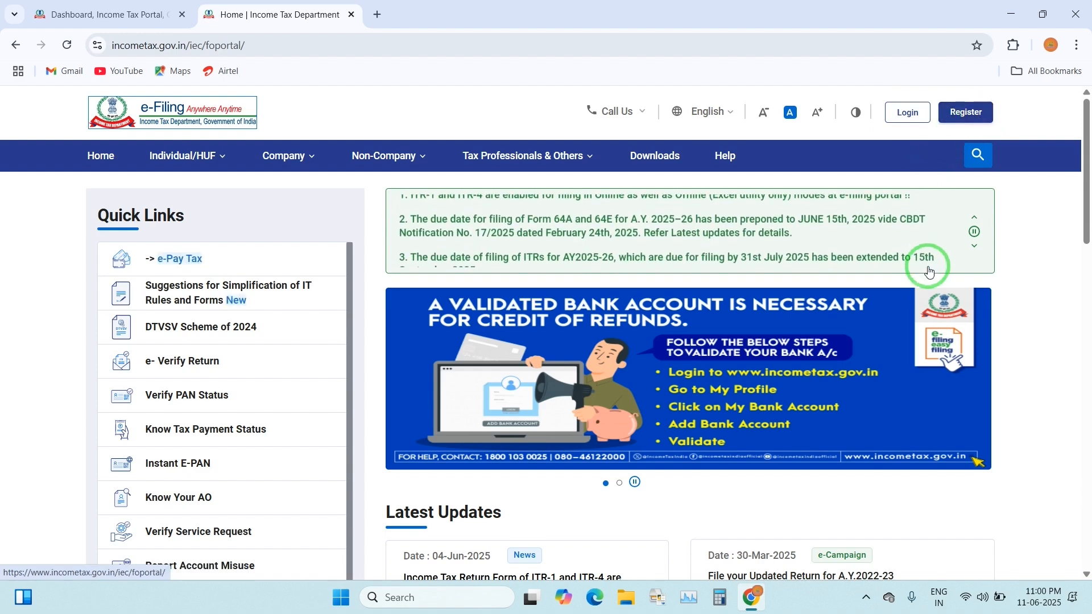
Open the e-Filing login page, then switch back to the already logged-in Dashboard tab
left_click(965, 111)
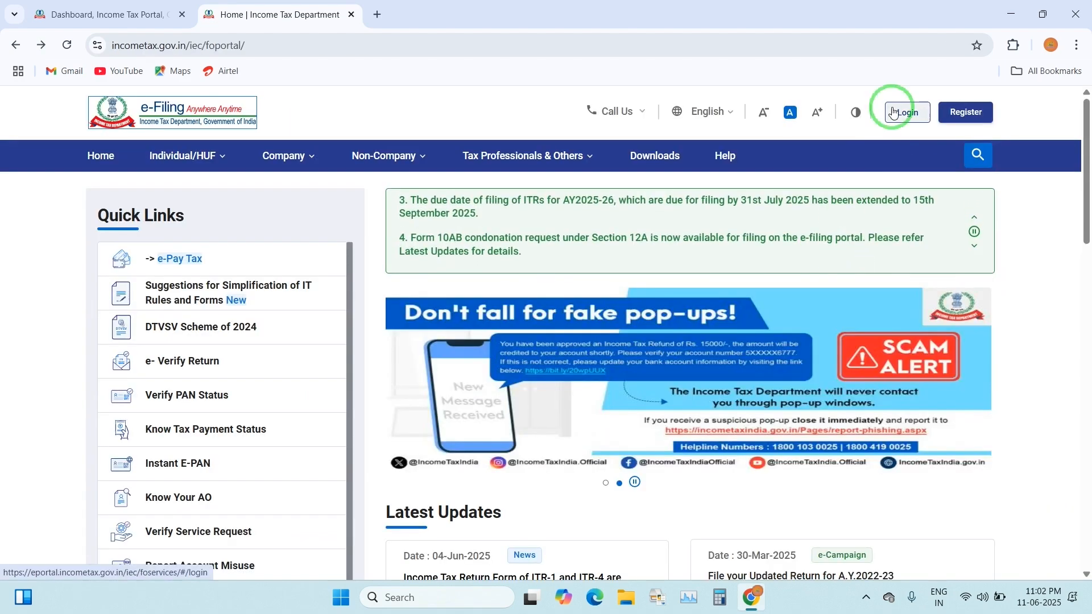
left_click(904, 111)
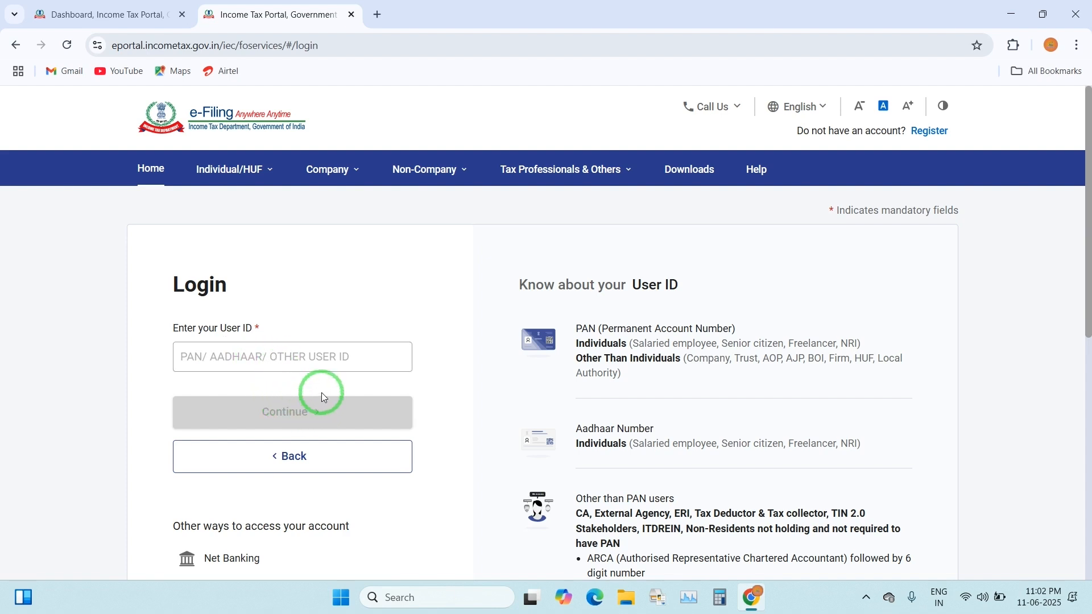
left_click(344, 374)
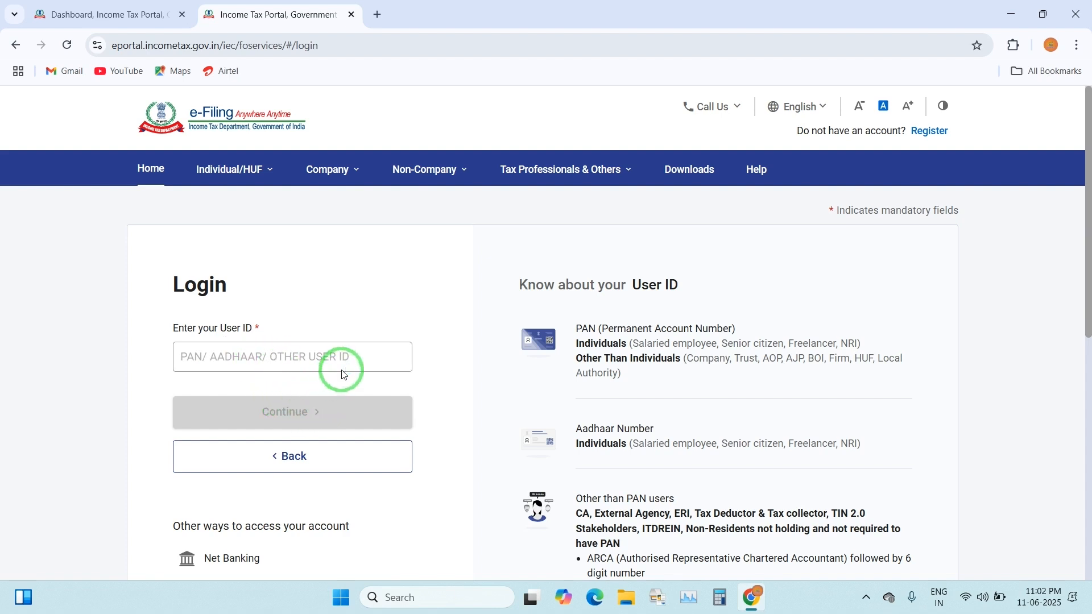
left_click(146, 14)
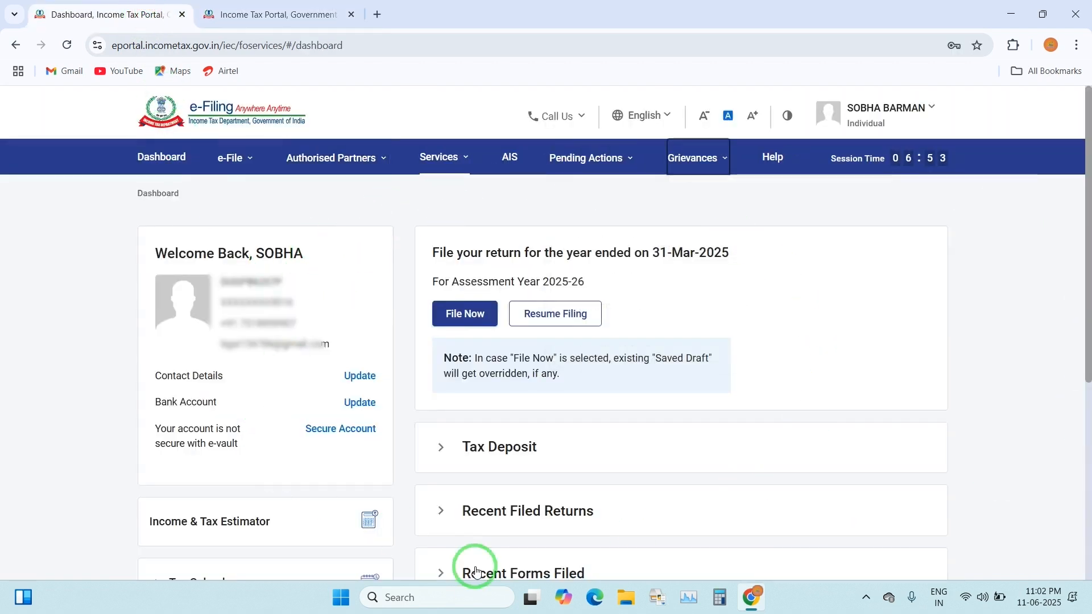
Expand the Tax Deposit chart comparing A.Y. 2024-25 and A.Y. 2025-26 deposits, then return to the top
left_click(337, 392)
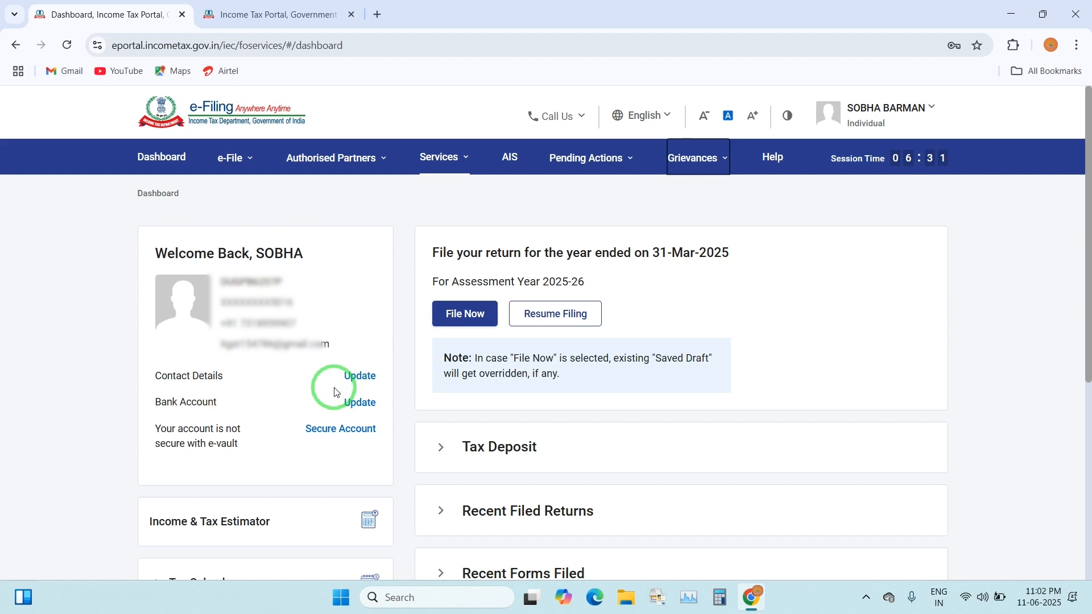
left_click(337, 391)
left_click(336, 392)
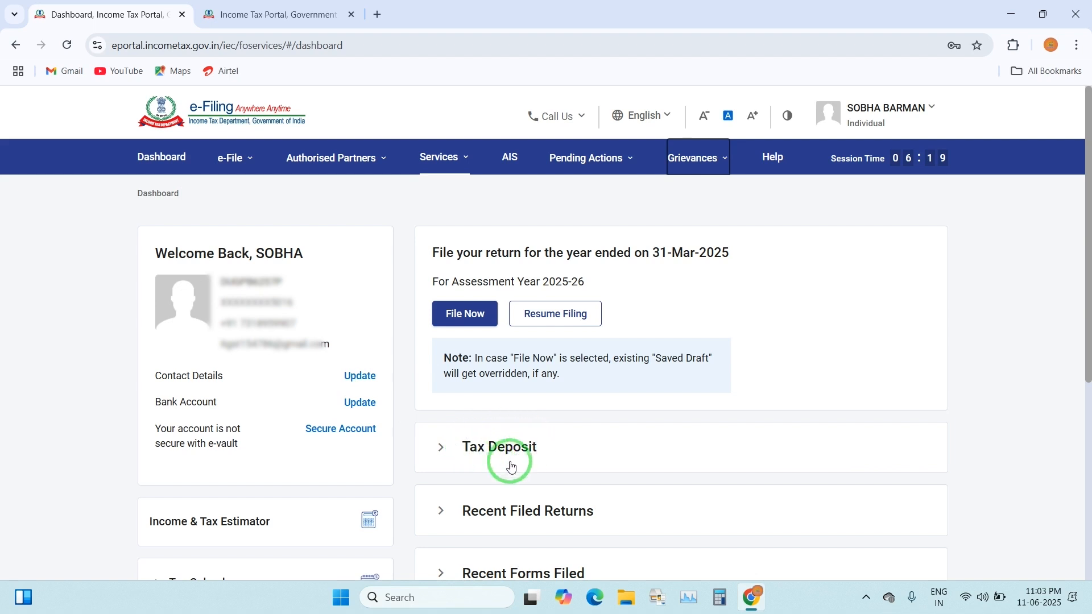
left_click(450, 453)
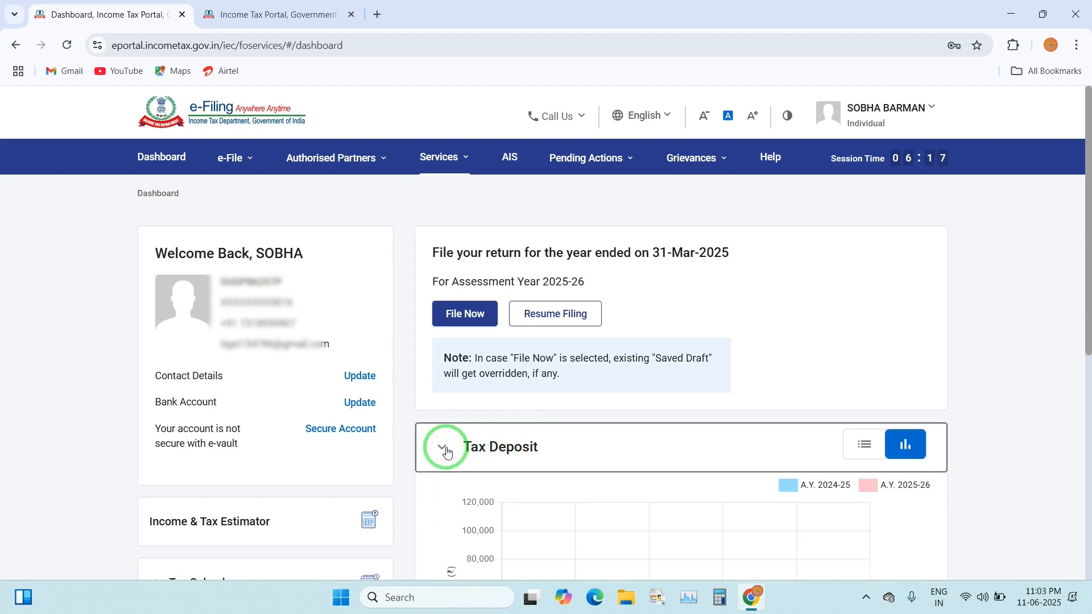
scroll(547, 420, "down", 3)
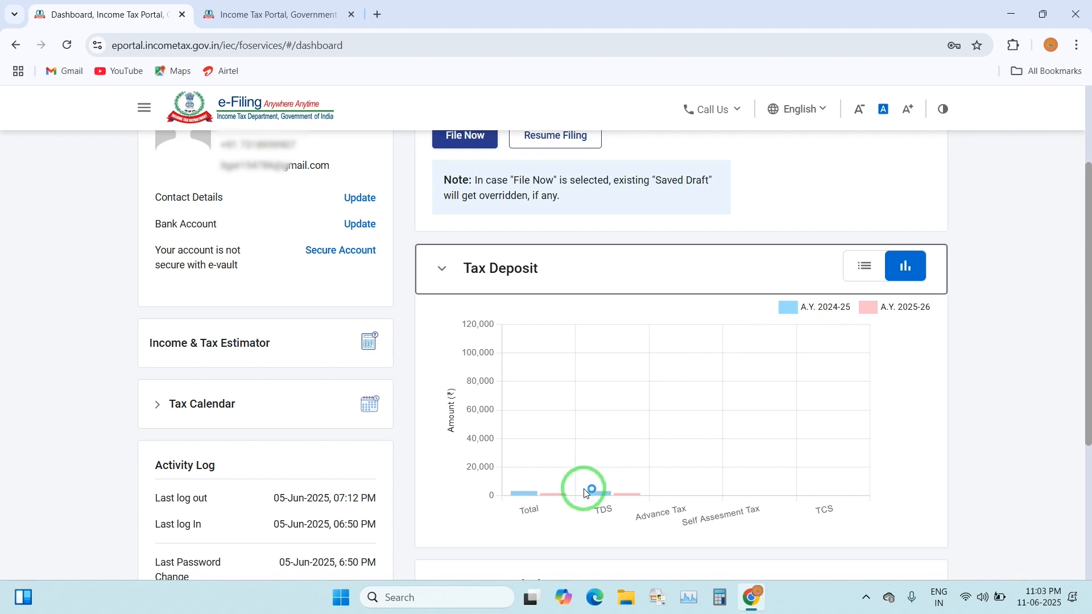
mouse_move(602, 497)
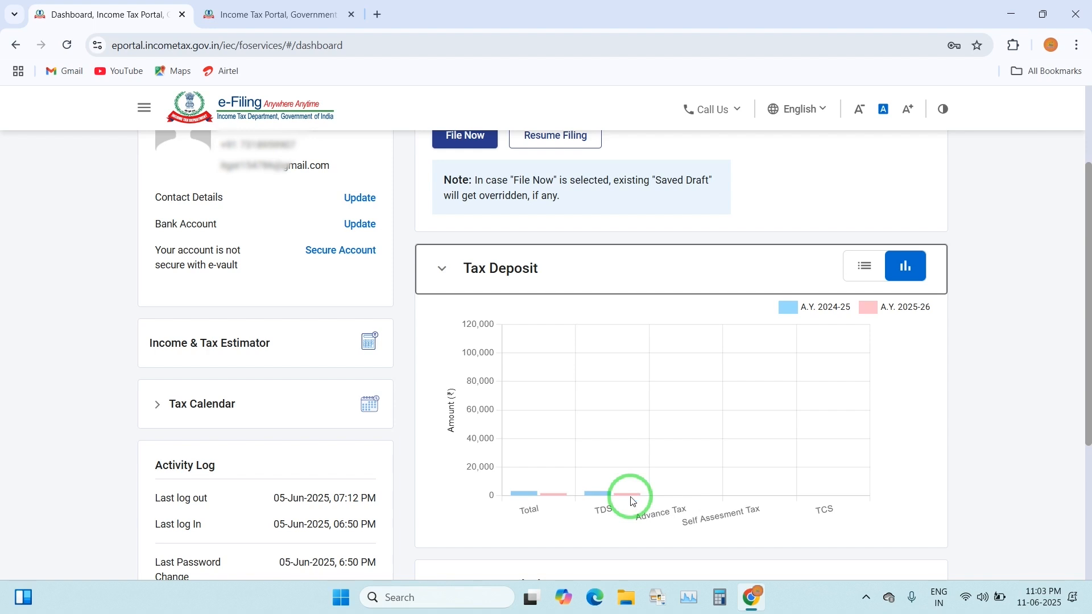
scroll(654, 424, "up", 1)
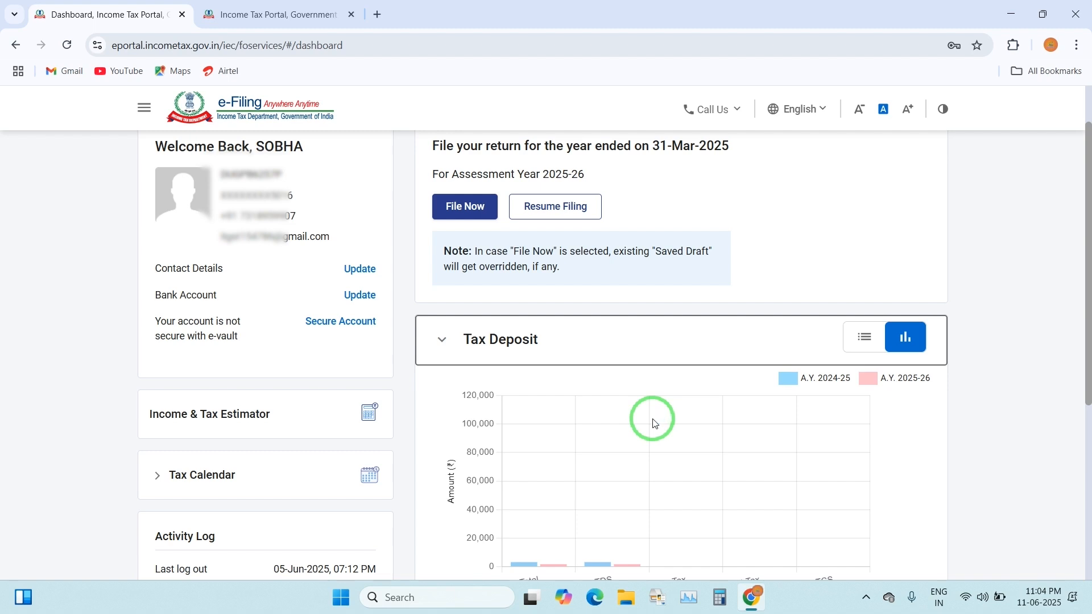
scroll(682, 484, "up", 2)
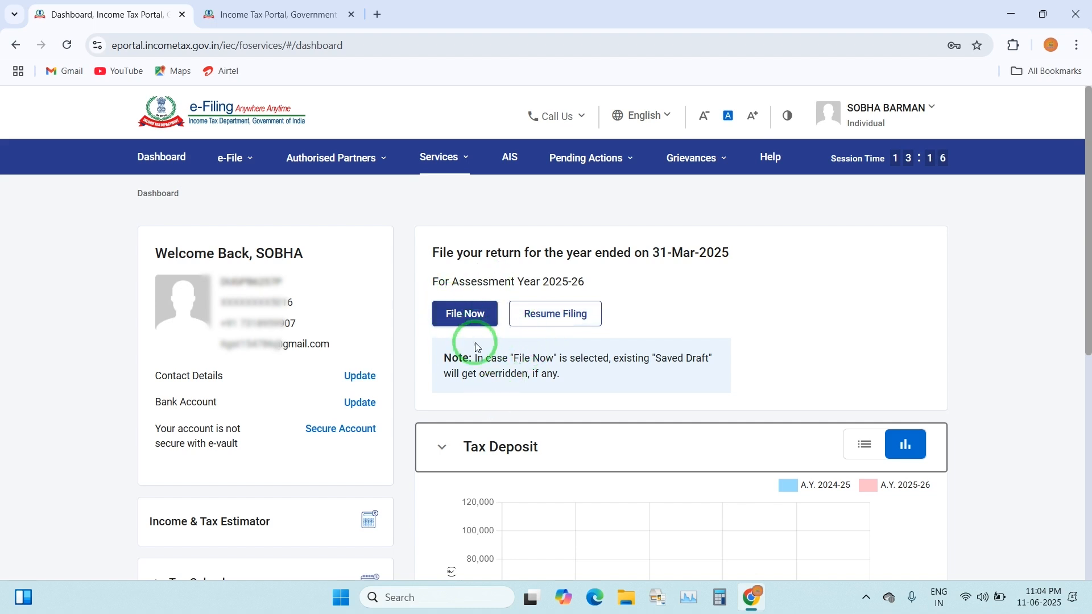
File the AY 2025-26 return in Online mode as a new filing, skipping the saved ITR-4 draft
left_click(464, 315)
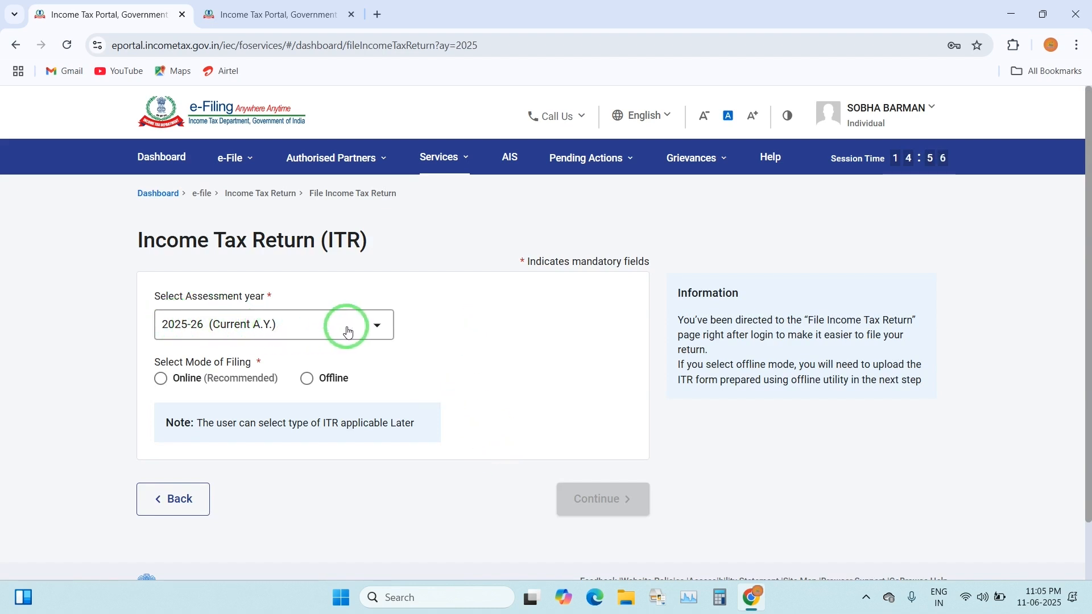
left_click(163, 383)
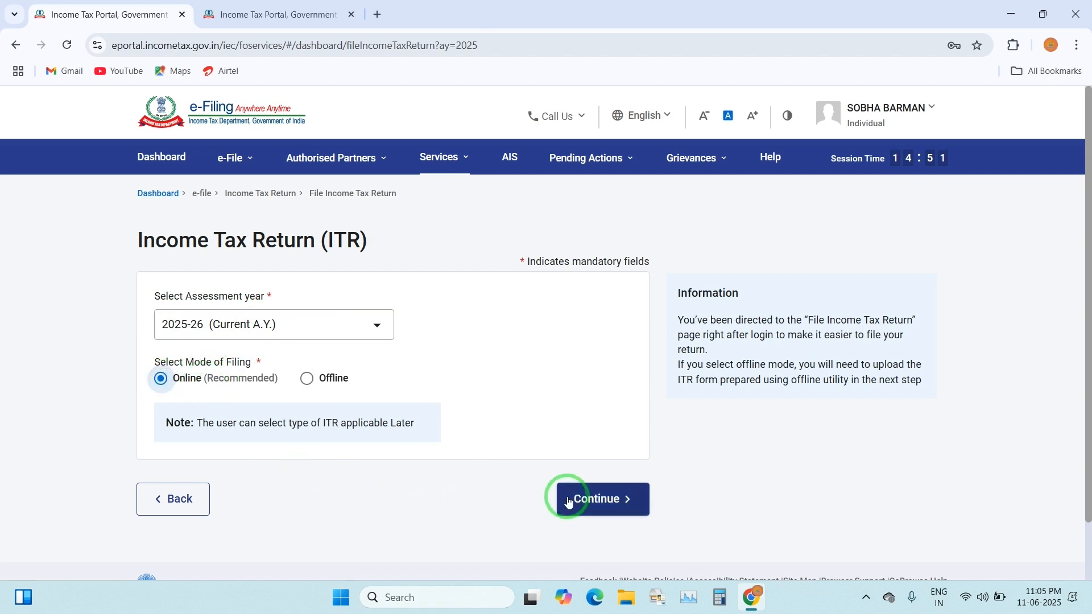
left_click(622, 503)
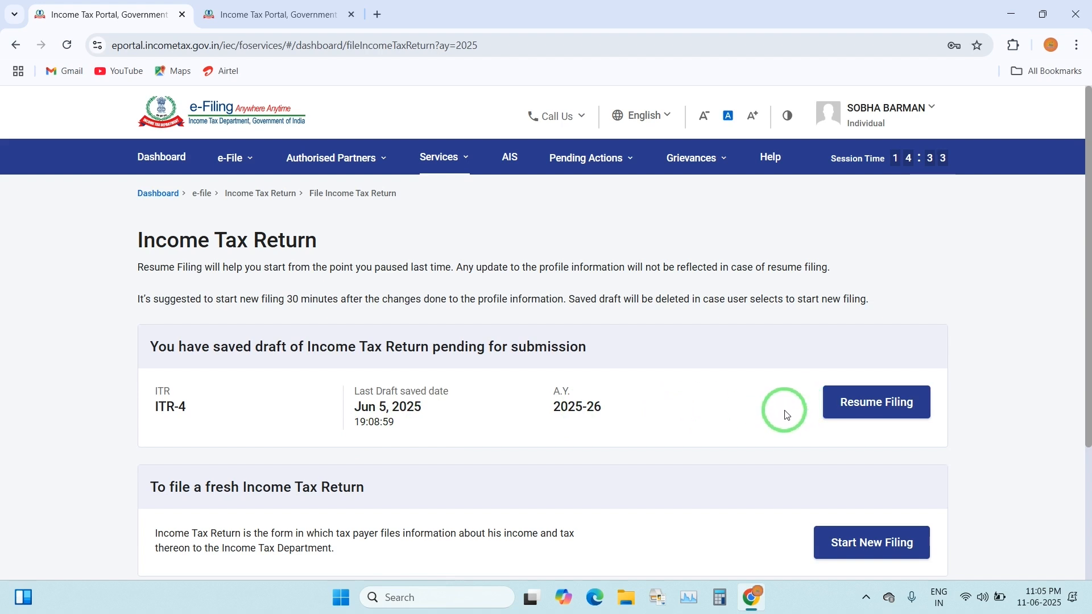
scroll(785, 412, "down", 2)
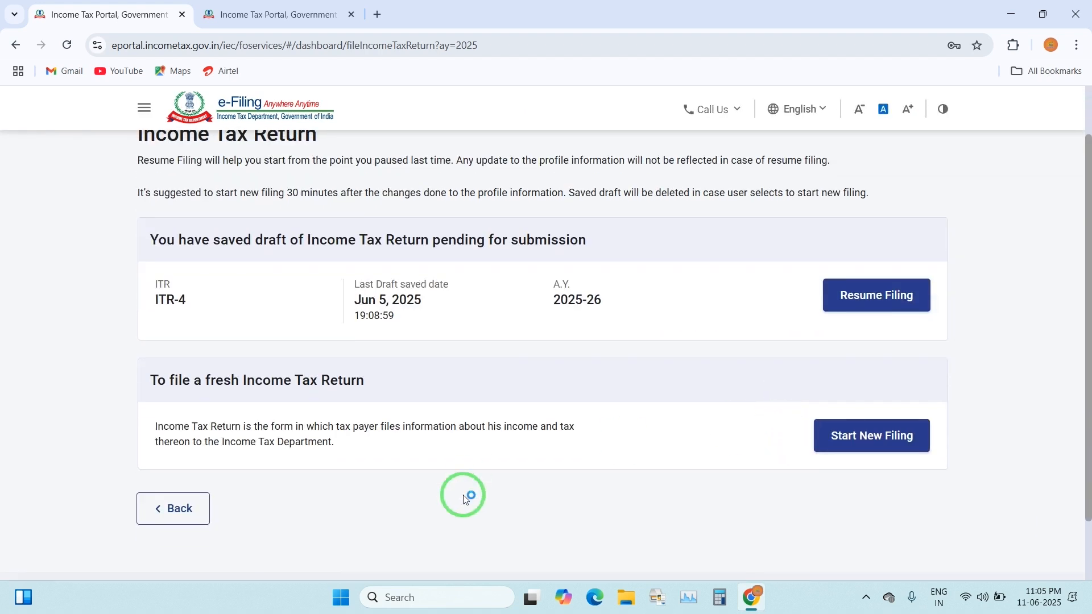
left_click(858, 438)
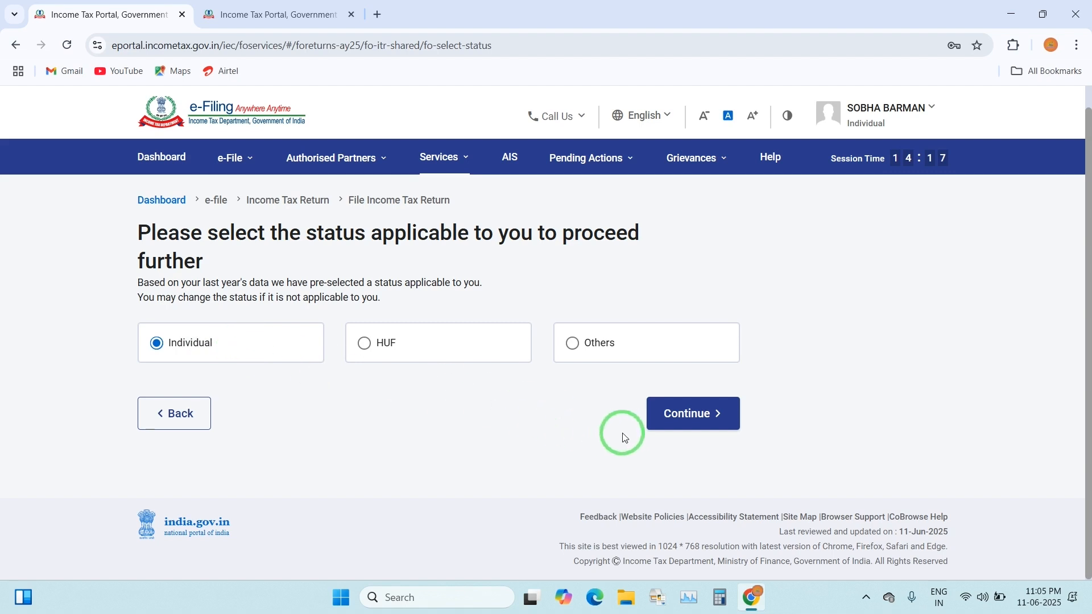
Continue as Individual, select ITR-4 as the form, and acknowledge the New Tax Regime notice
left_click(668, 412)
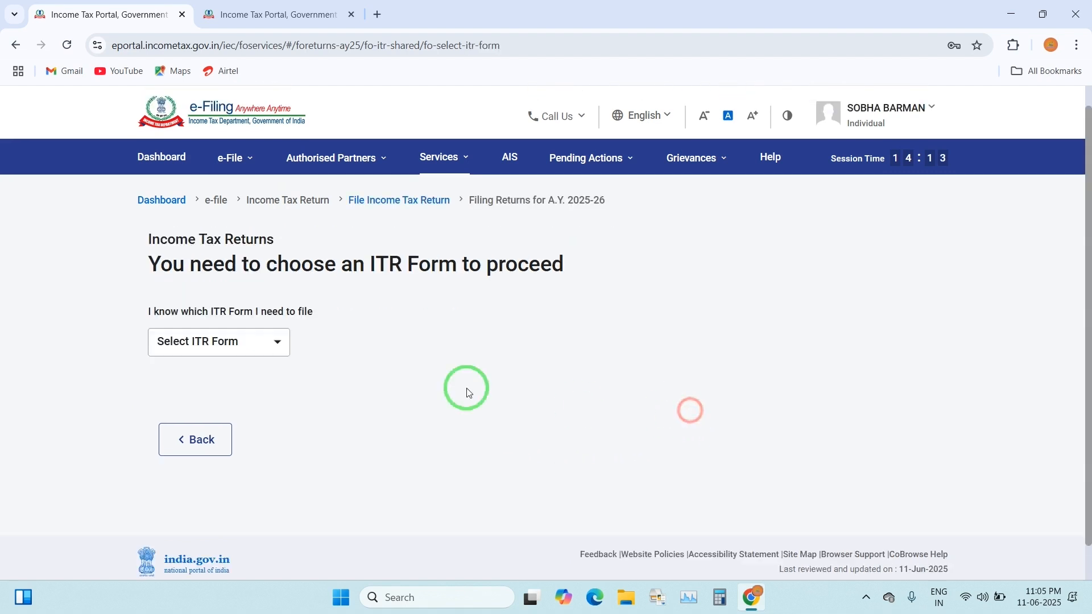
left_click(236, 346)
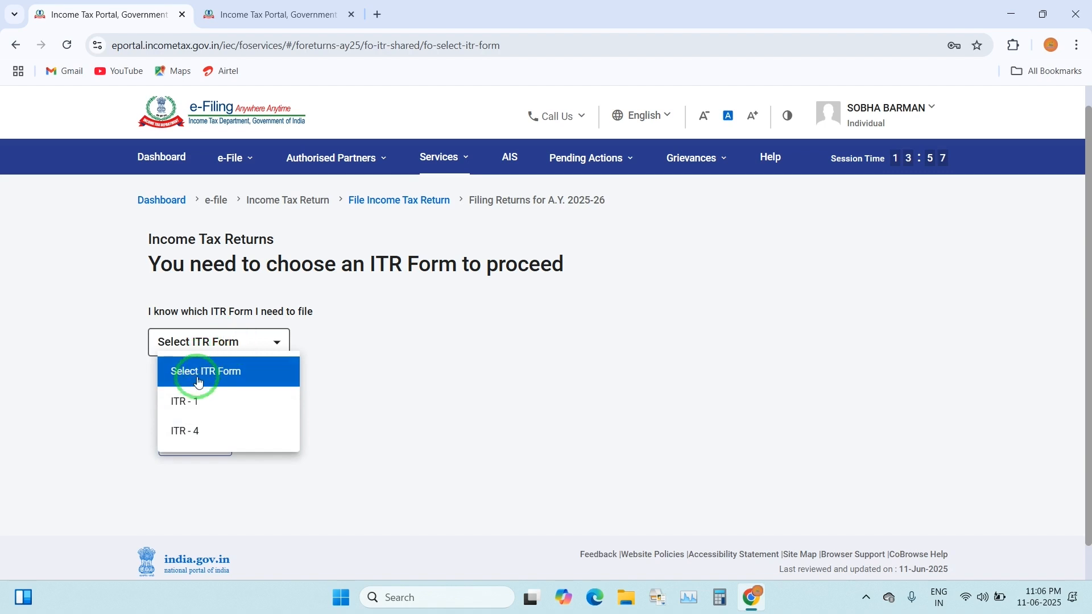
left_click(230, 434)
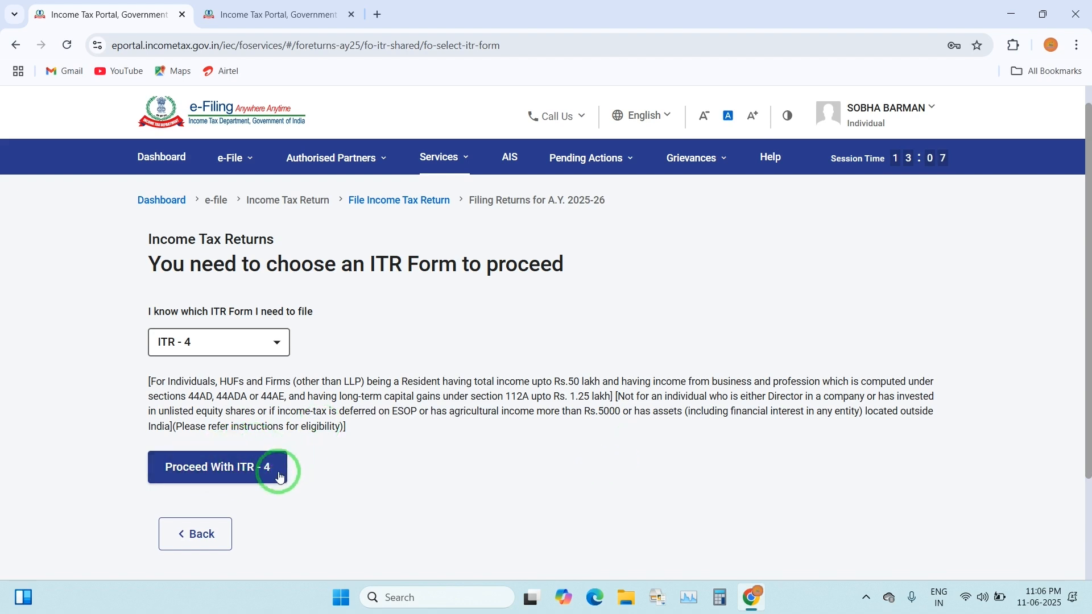
left_click(230, 468)
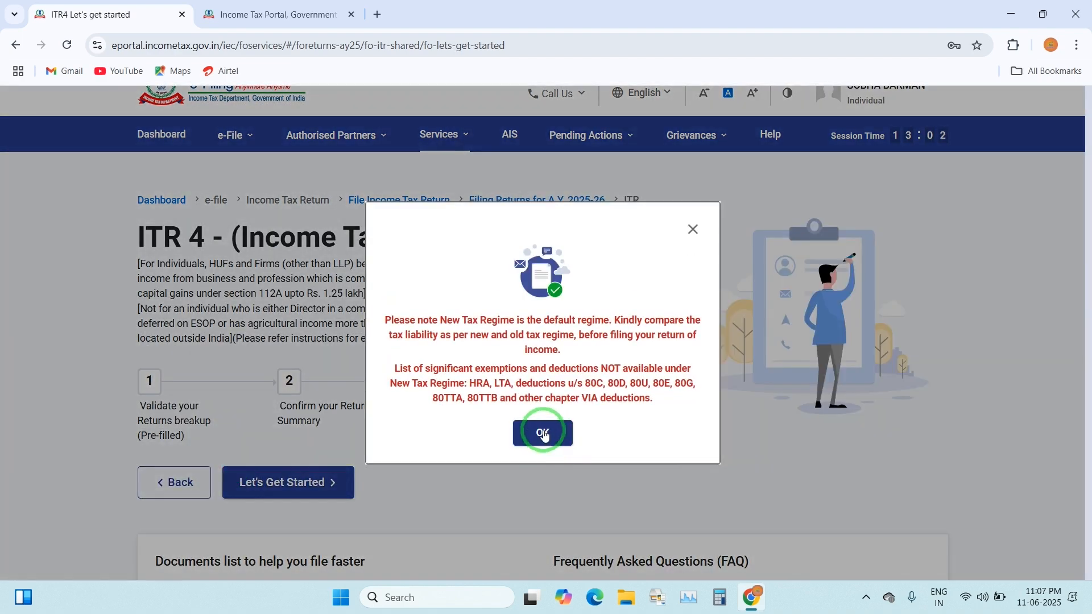
left_click(543, 433)
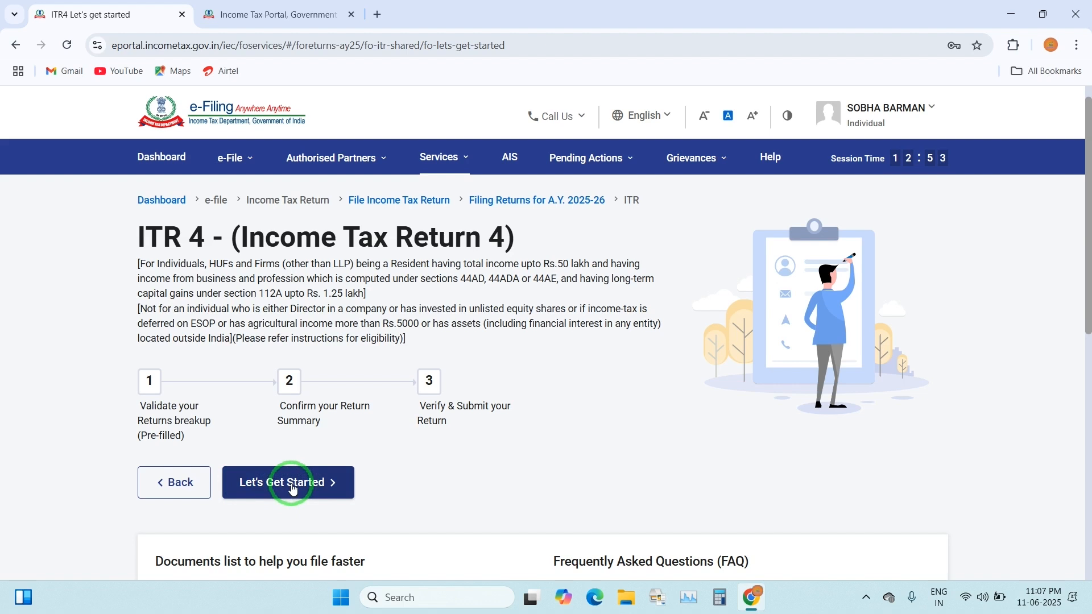
Give 'Others' as the filing reason, accept the pre-fill notice, and open Part A General
left_click(298, 486)
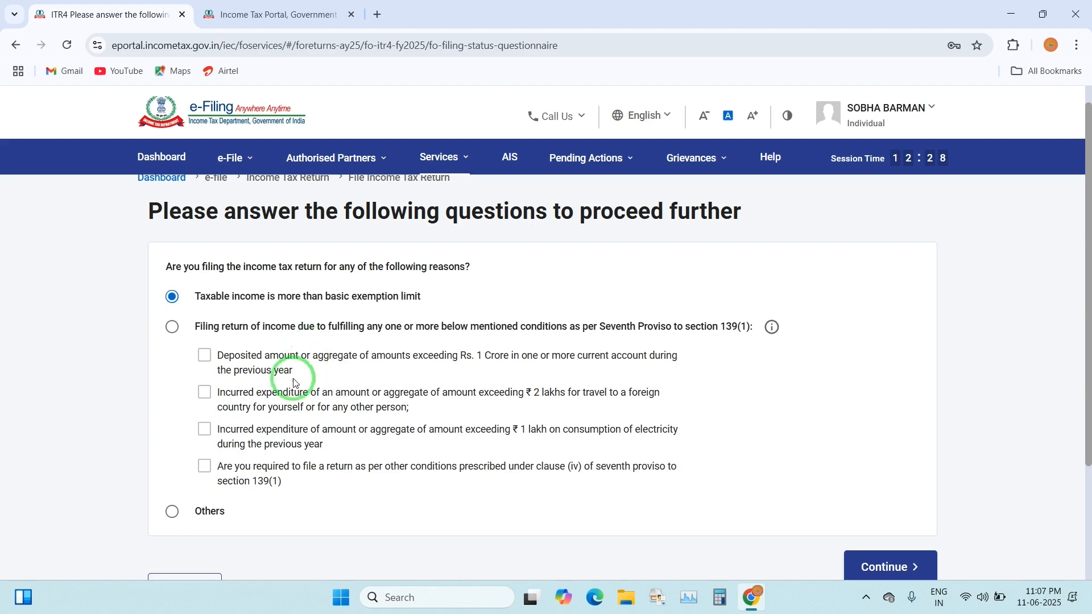
left_click(171, 515)
scroll(254, 505, "down", 2)
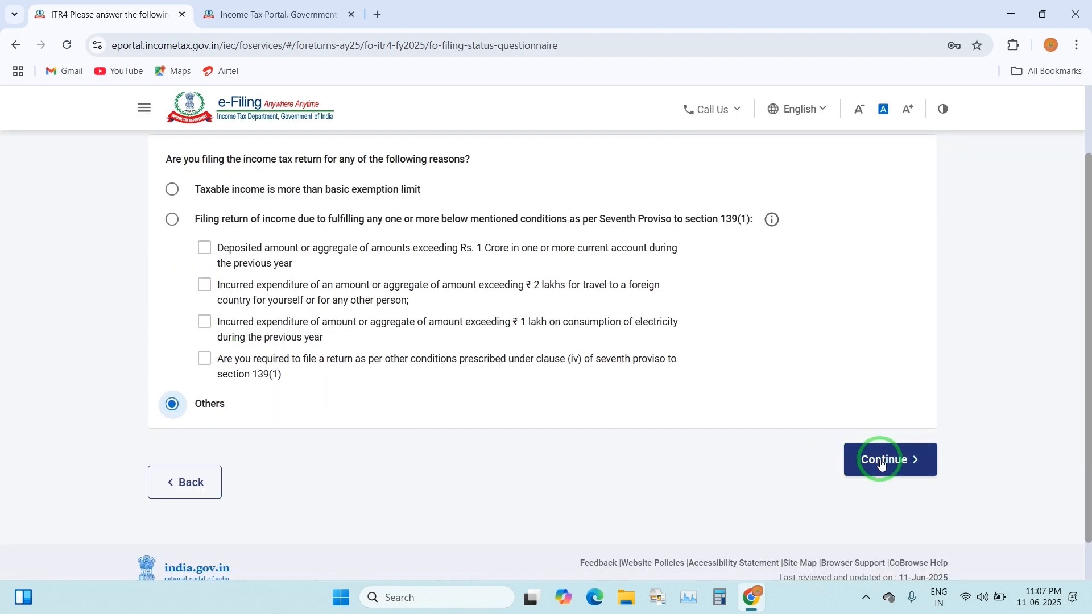
left_click(881, 462)
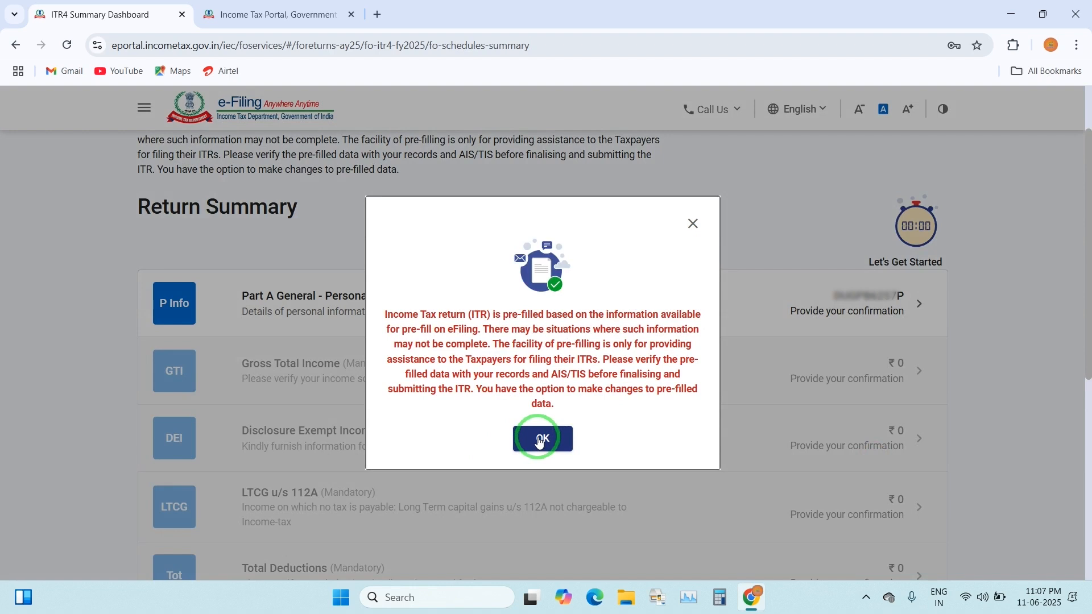
left_click(541, 440)
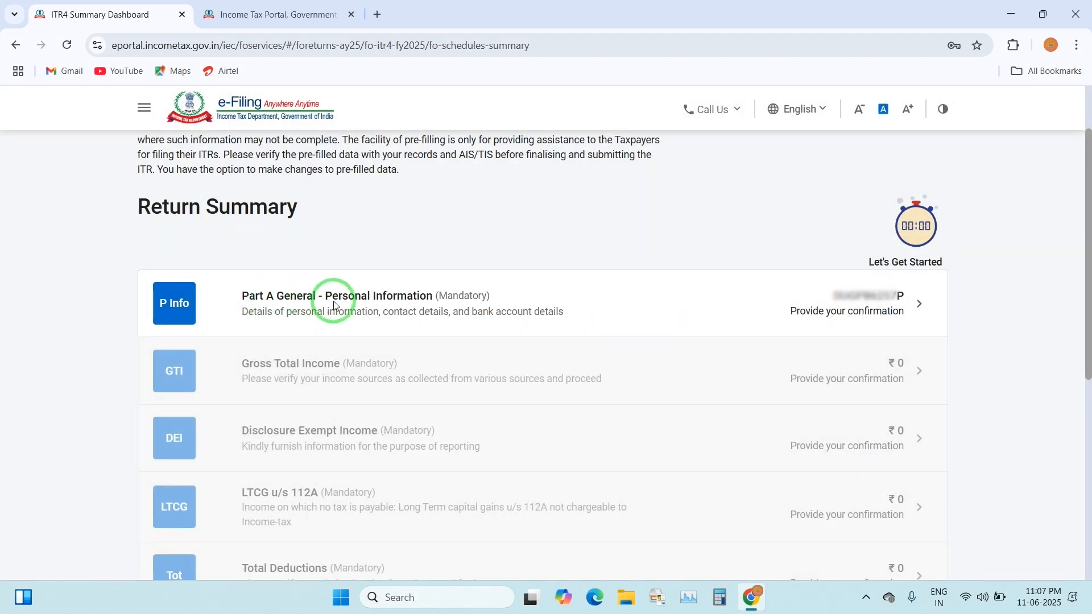
left_click(341, 304)
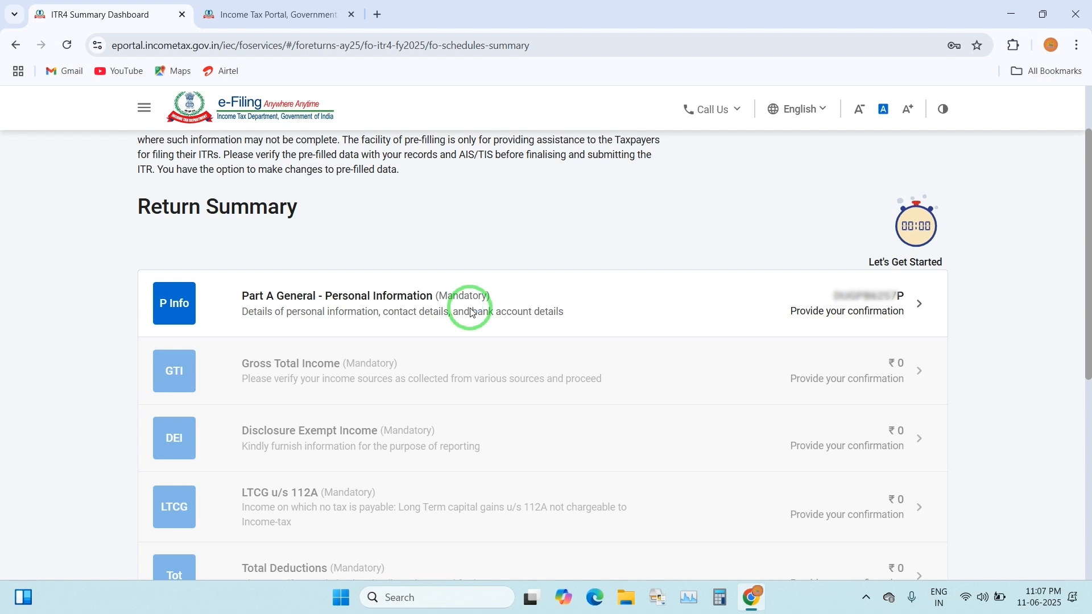
Set Nature of Employment to 'Others' in the Part A General personal information form
left_click(868, 306)
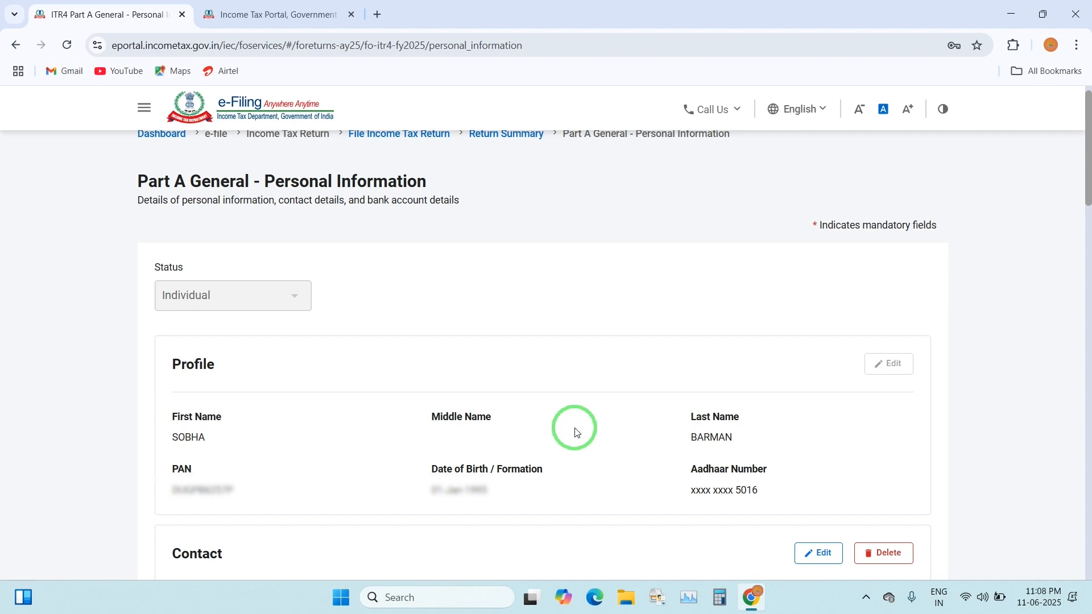
scroll(576, 432, "down", 5)
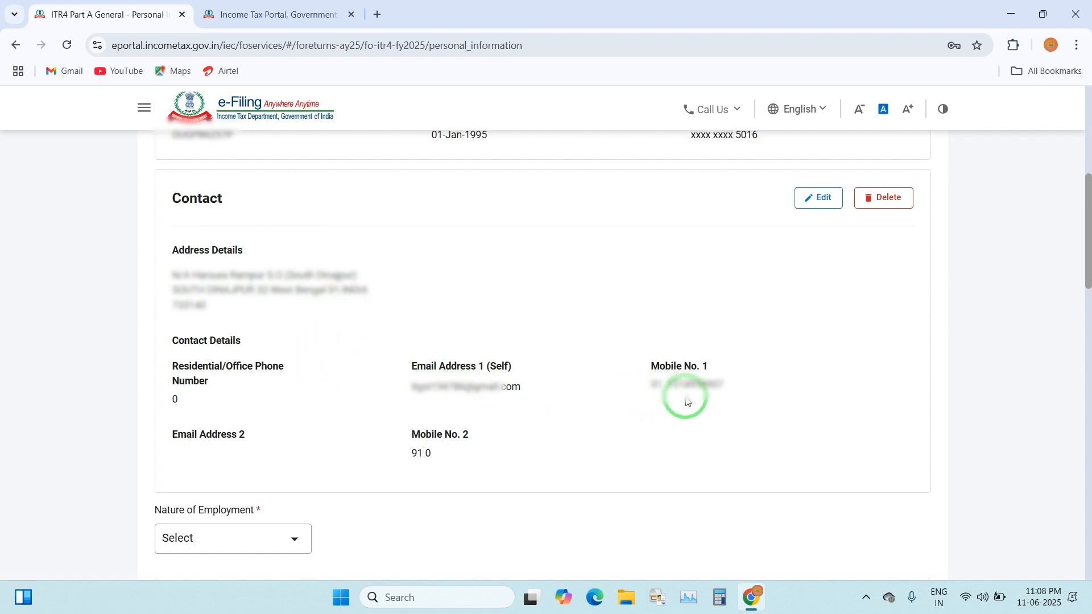
scroll(695, 405, "down", 4)
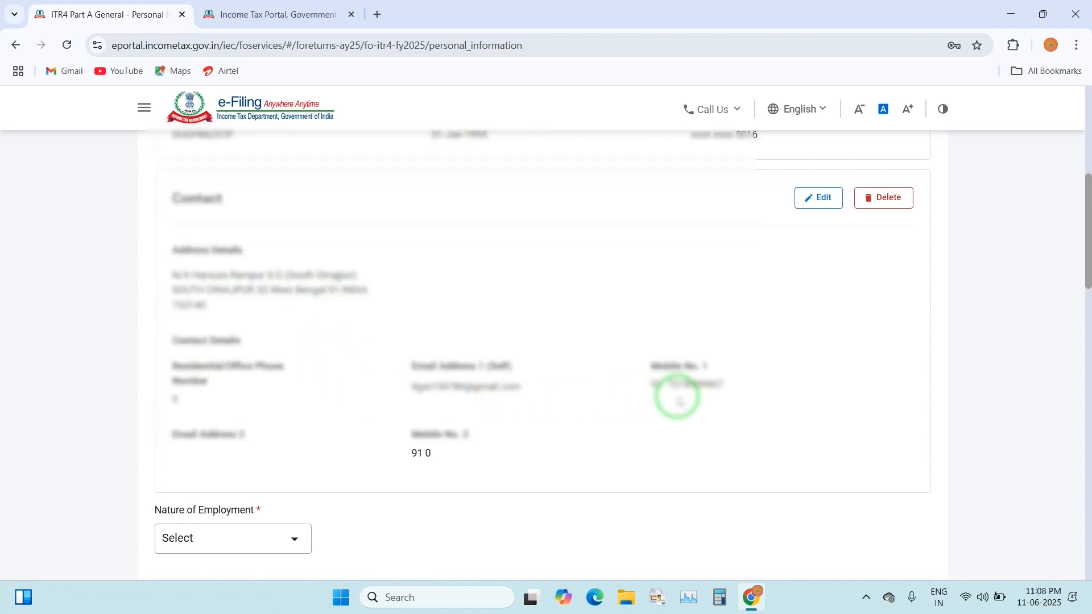
scroll(677, 397, "down", 1)
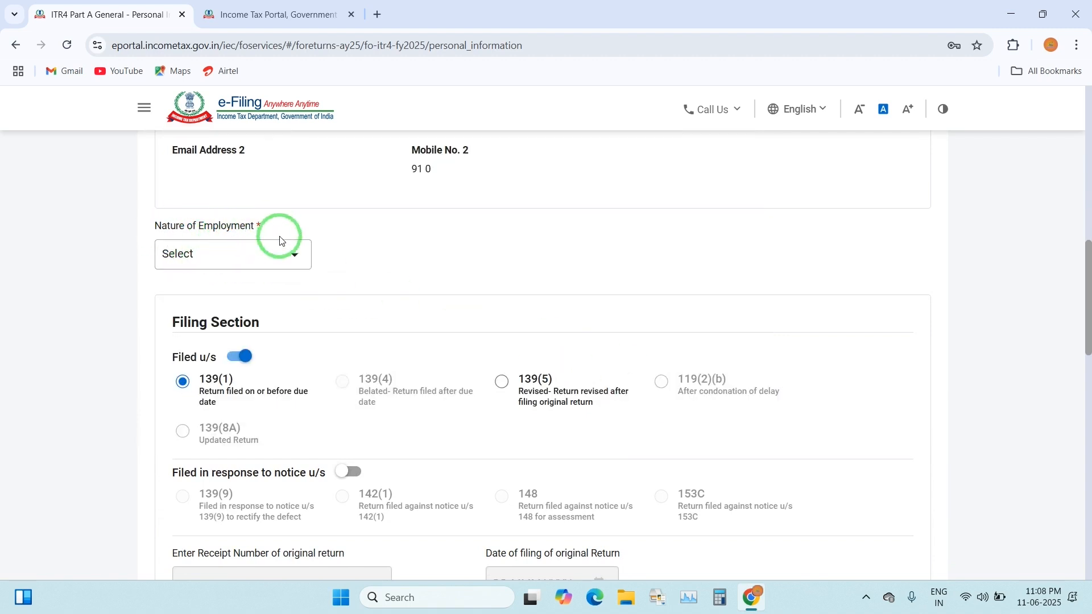
left_click(260, 257)
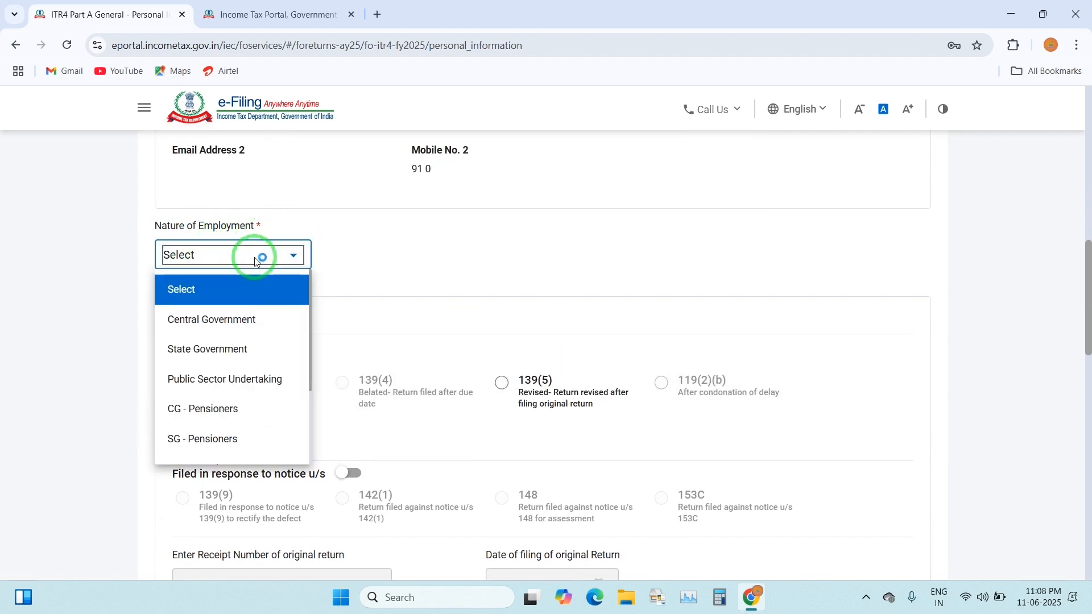
scroll(247, 259, "down", 3)
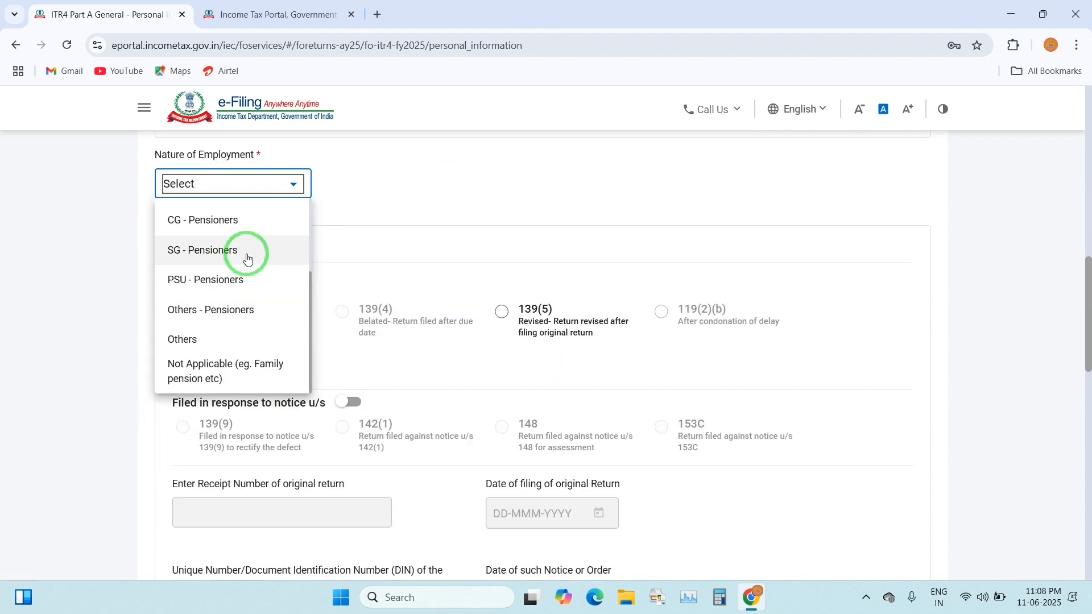
left_click(208, 339)
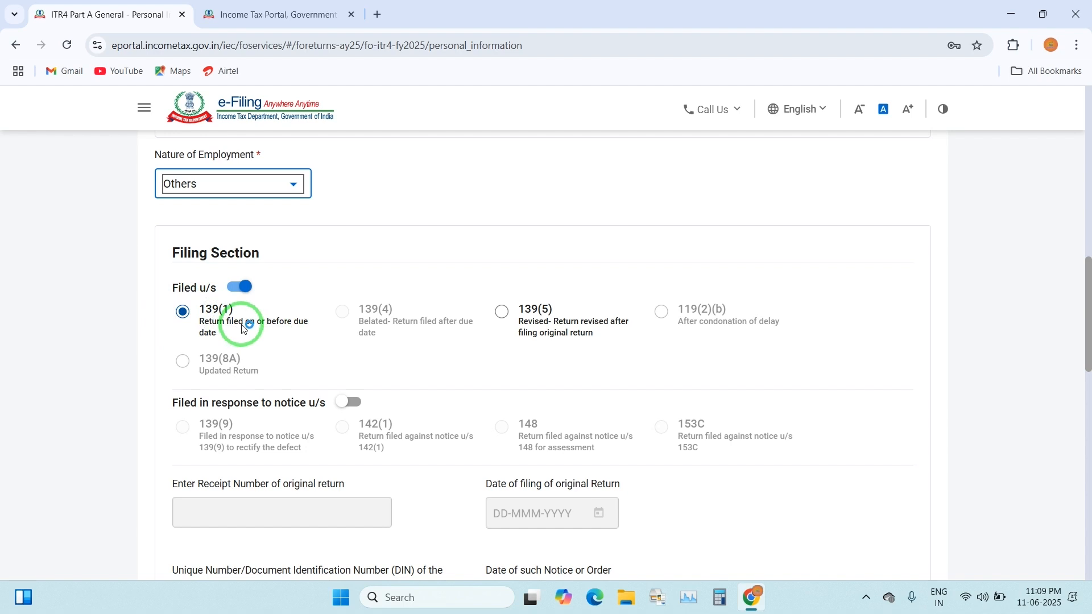
Choose 'No' for opting out of the New Tax Regime and confirm the Part A General schedule
scroll(753, 446, "down", 5)
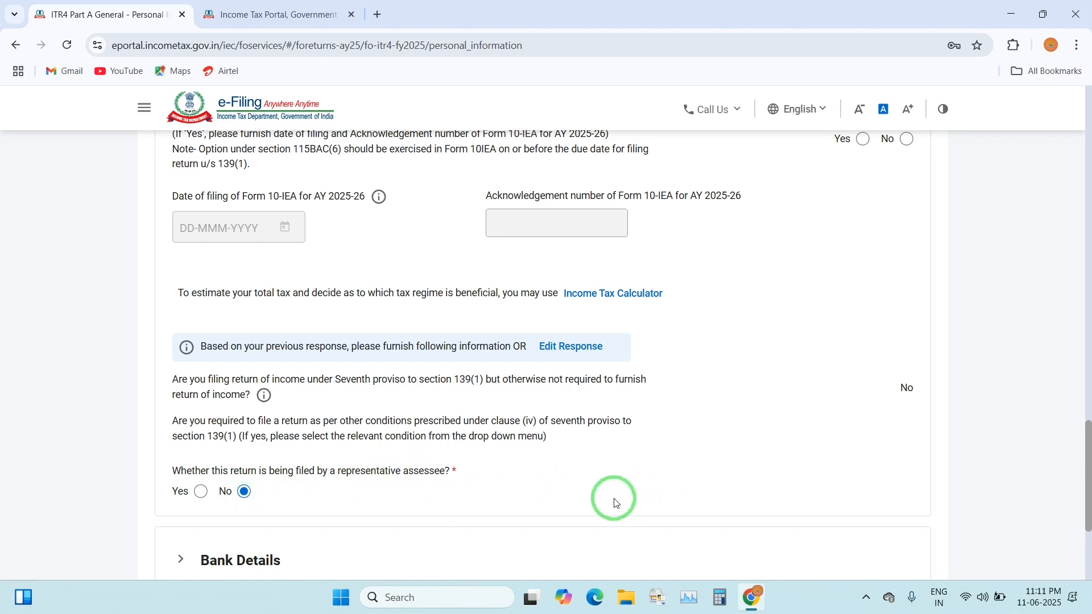
scroll(585, 490, "down", 1)
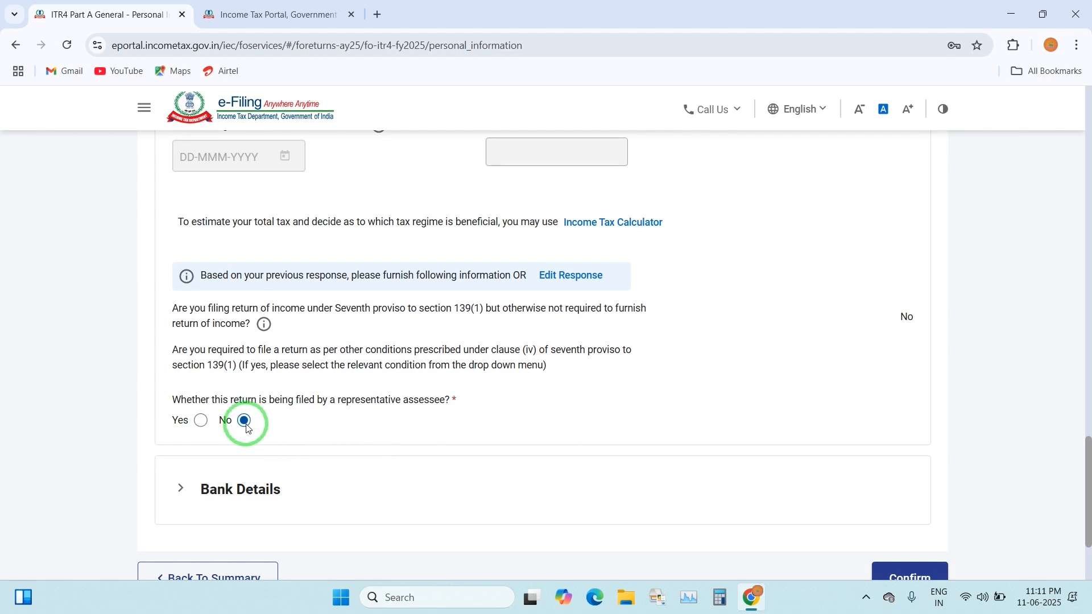
scroll(438, 432, "down", 1)
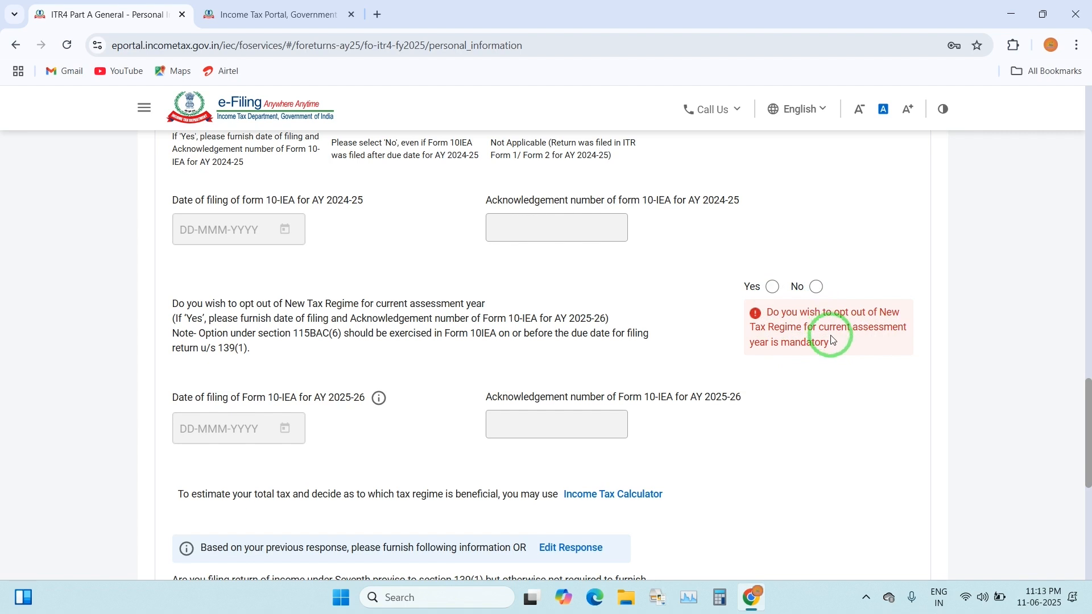
left_click(817, 288)
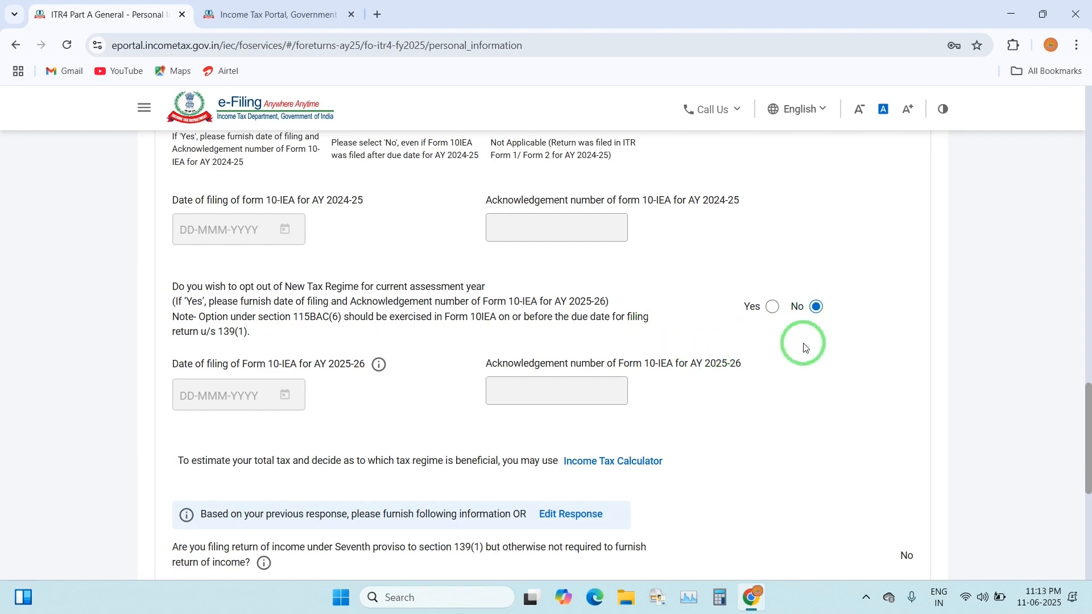
scroll(790, 353, "down", 7)
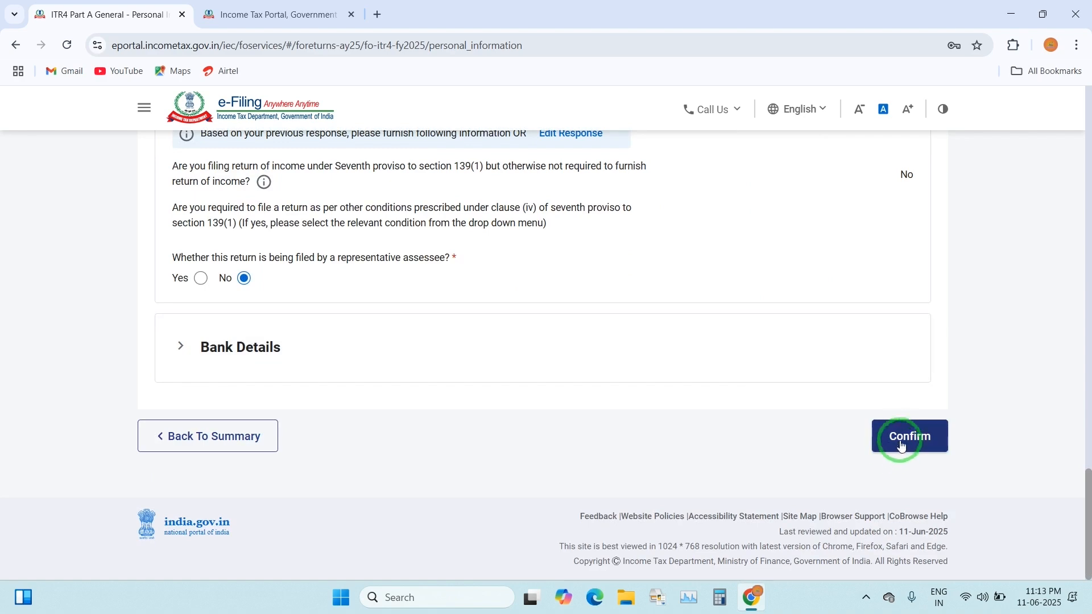
left_click(903, 439)
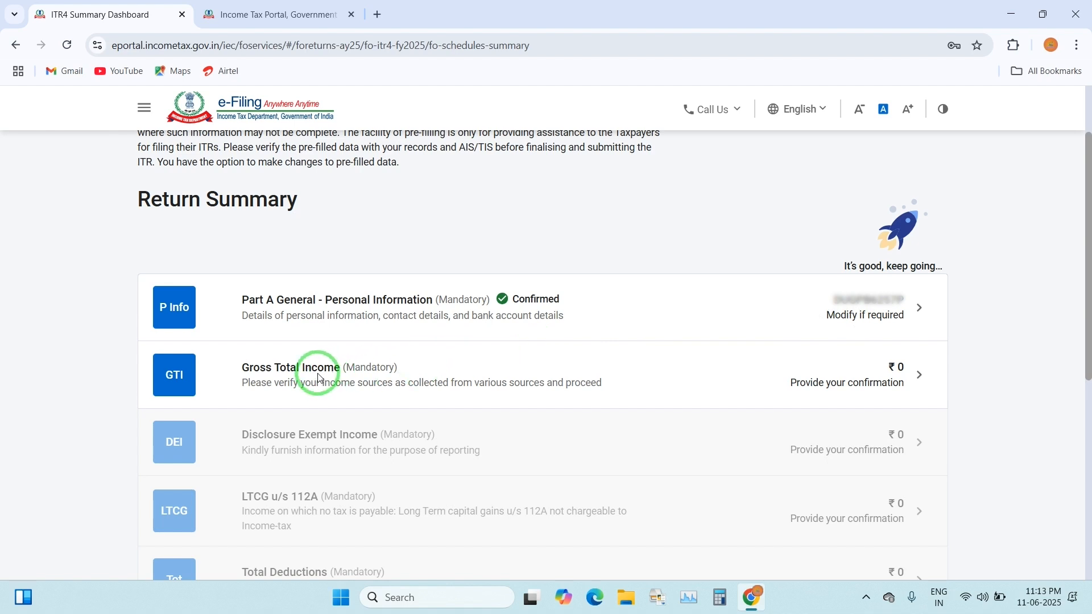
Open Gross Total Income and review sections B1–B3: business, salary and house property, all at ₹0
left_click(866, 385)
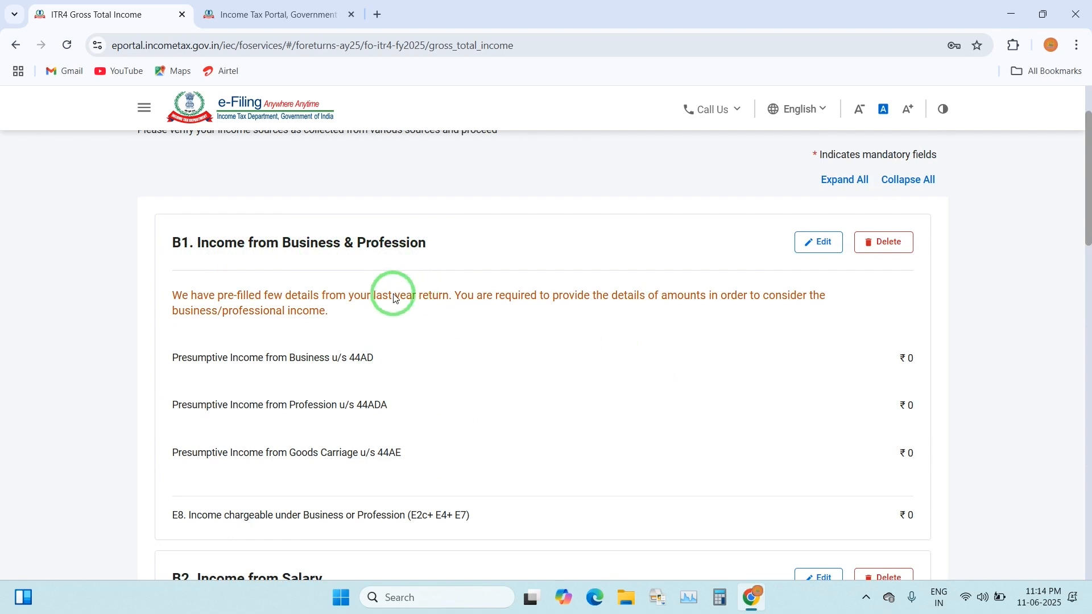
scroll(493, 337, "down", 4)
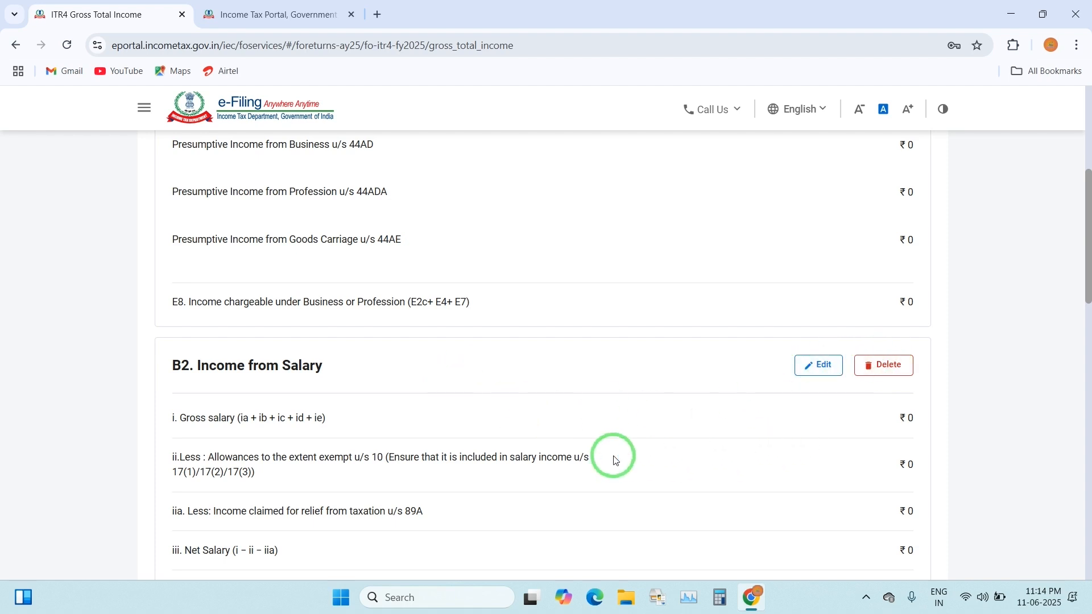
scroll(613, 456, "down", 2)
scroll(617, 456, "down", 2)
scroll(619, 456, "up", 1)
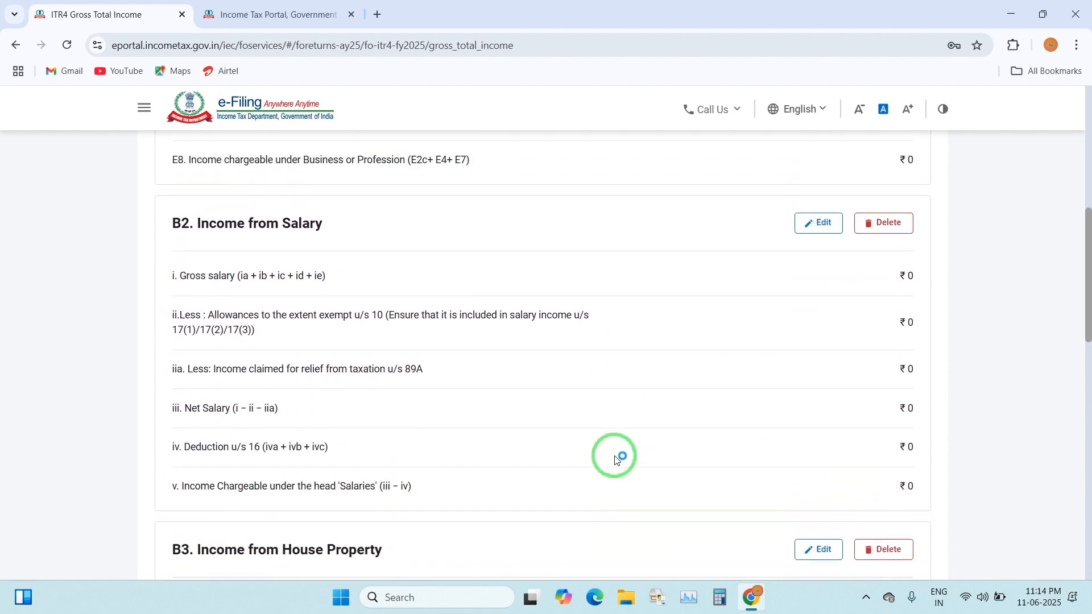
scroll(619, 456, "down", 3)
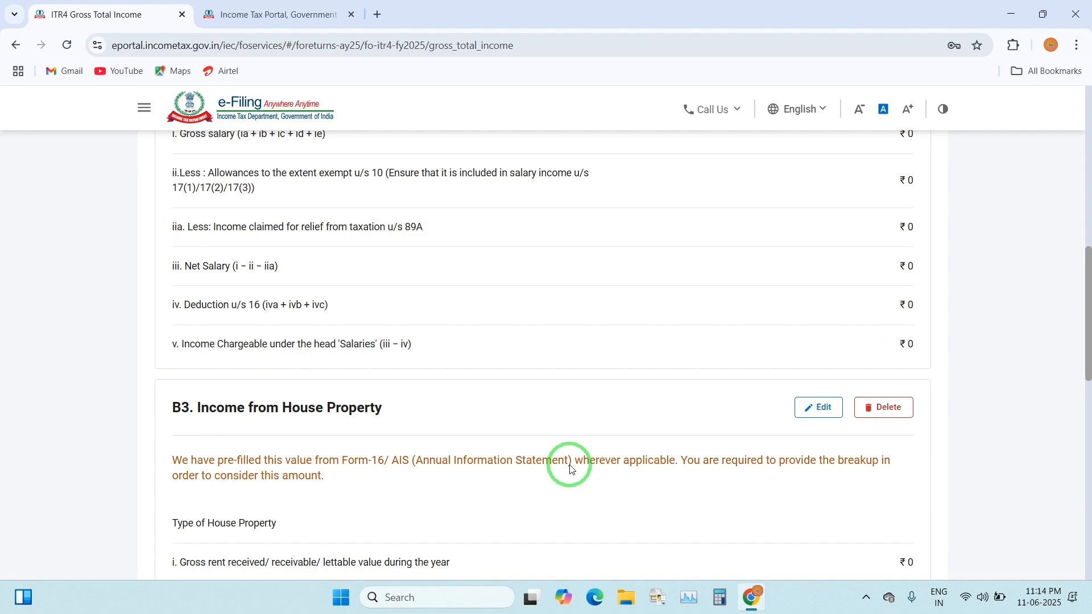
scroll(563, 475, "down", 5)
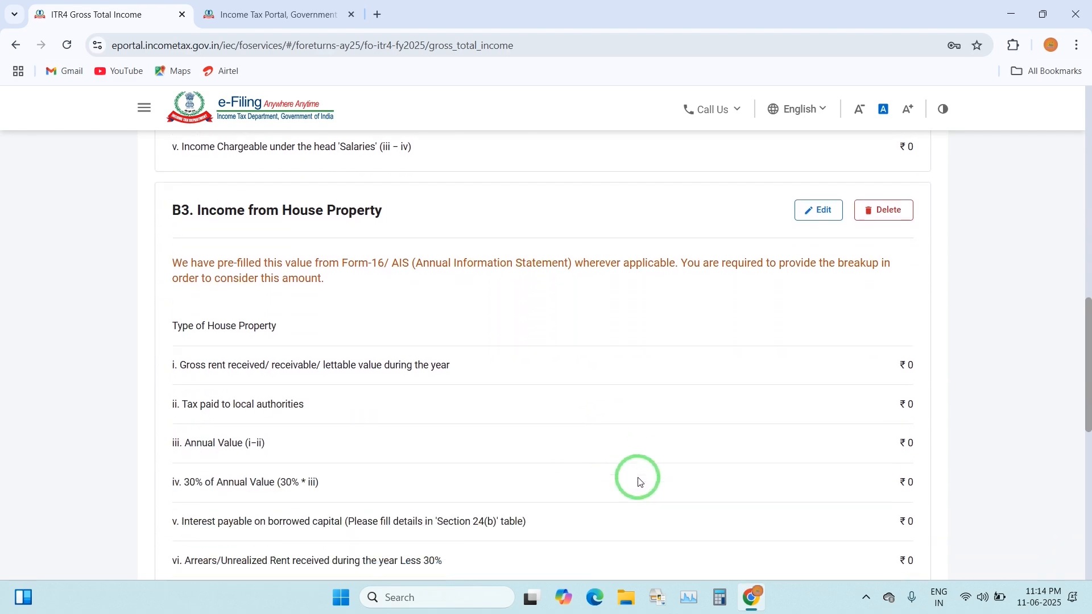
scroll(696, 471, "up", 17)
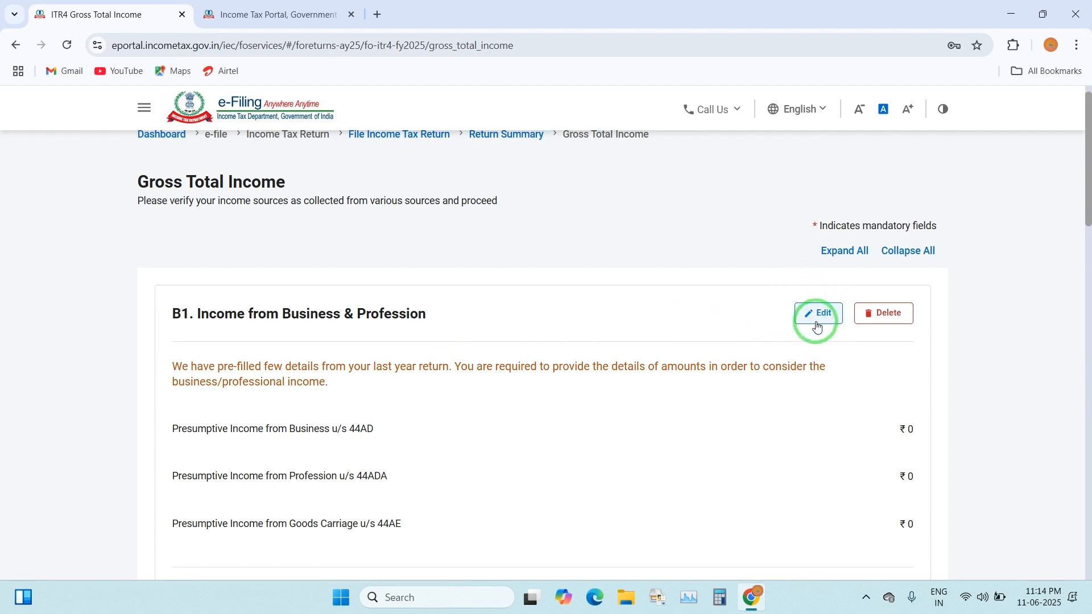
Edit B1 Income from Business & Profession and show the section 44AD computation details
left_click(824, 315)
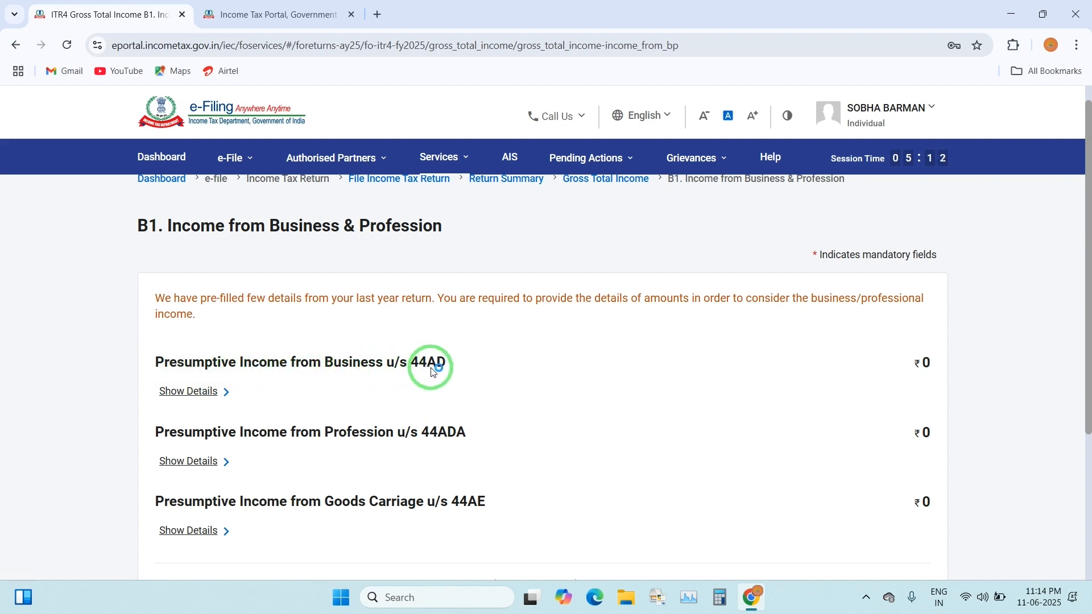
left_click(188, 391)
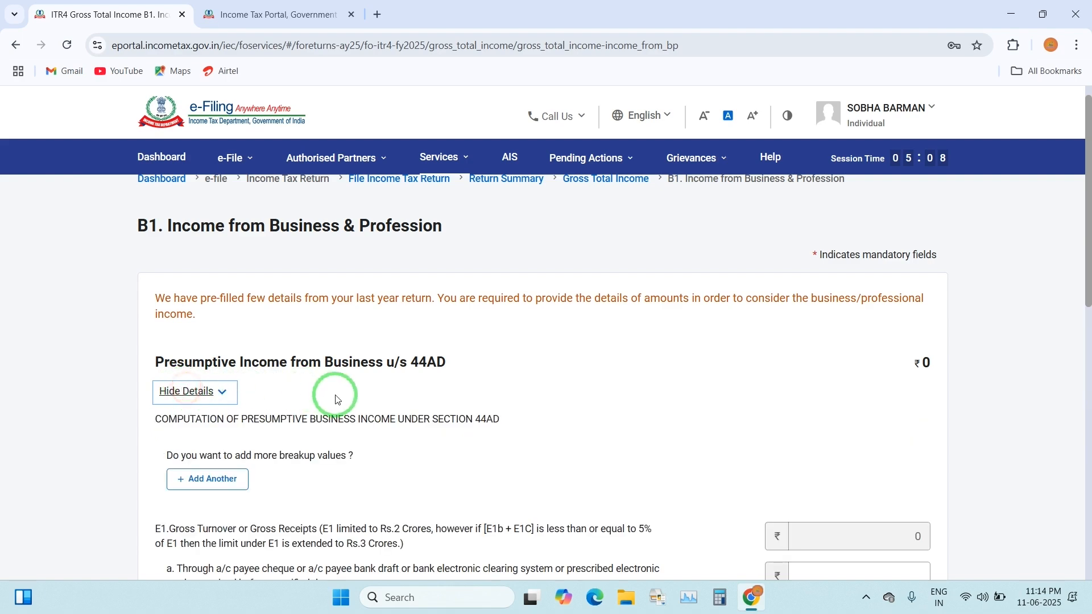
scroll(375, 381, "down", 4)
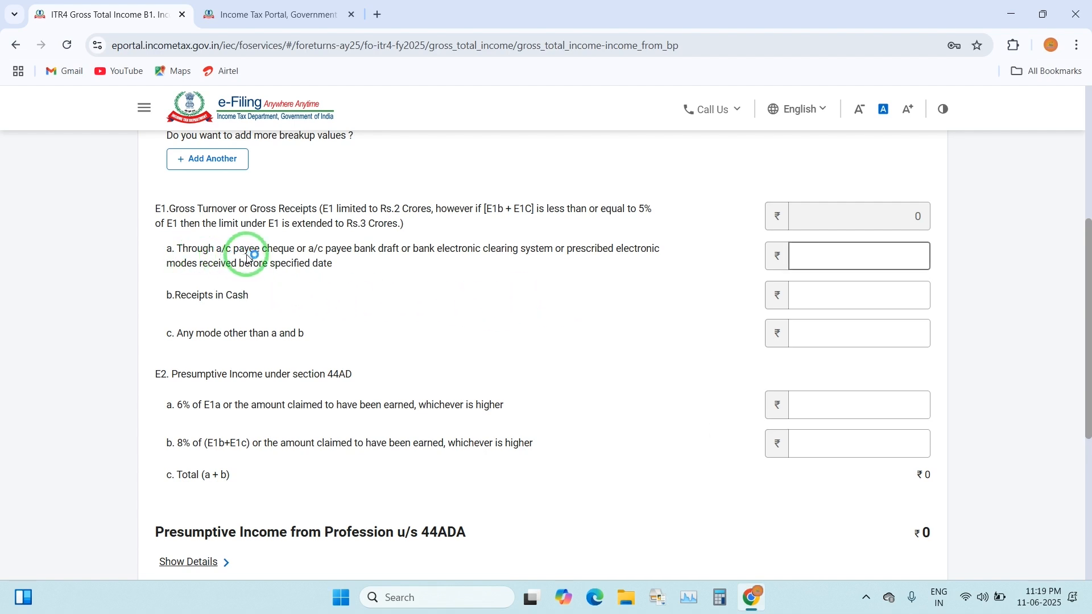
Enter 44AD receipts: 755600 electronic, 200540 cash, 174500 other, plus 47870 presumptive income at 6%
left_click(885, 258)
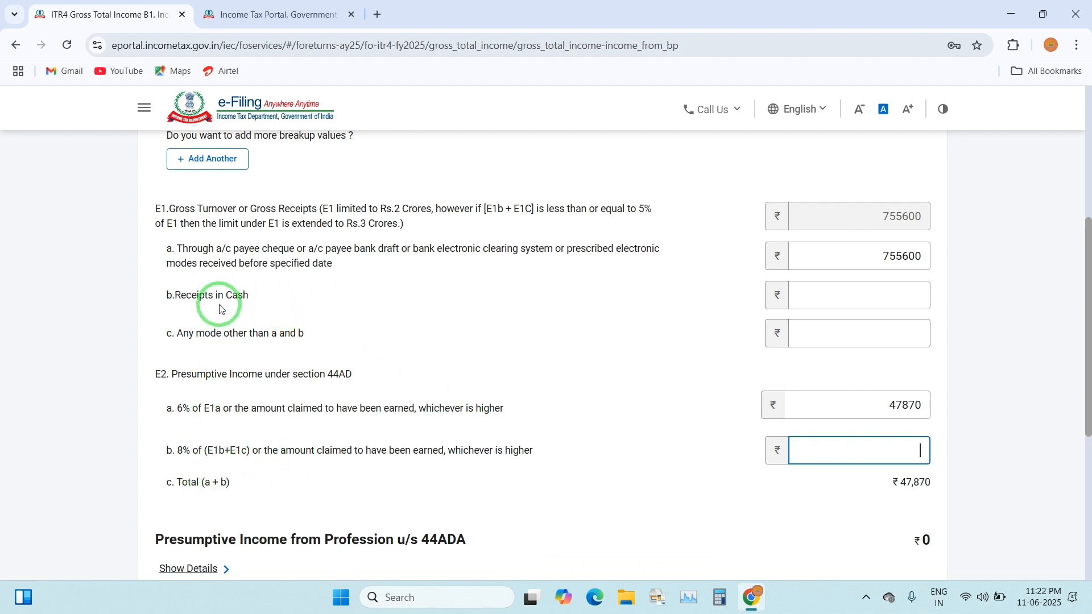
left_click(849, 299)
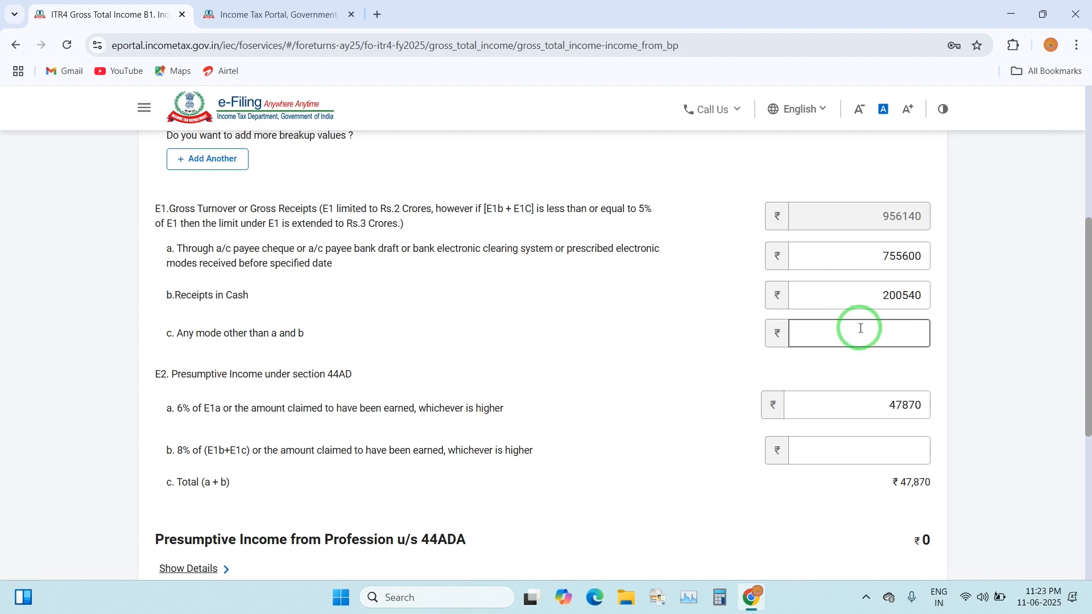
left_click(890, 327)
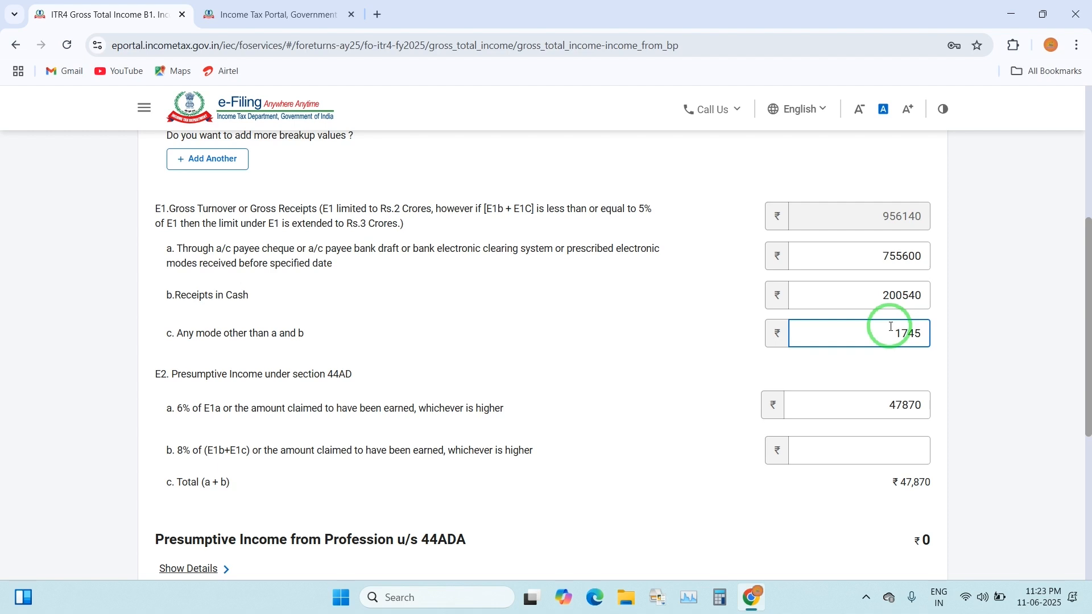
left_click(906, 361)
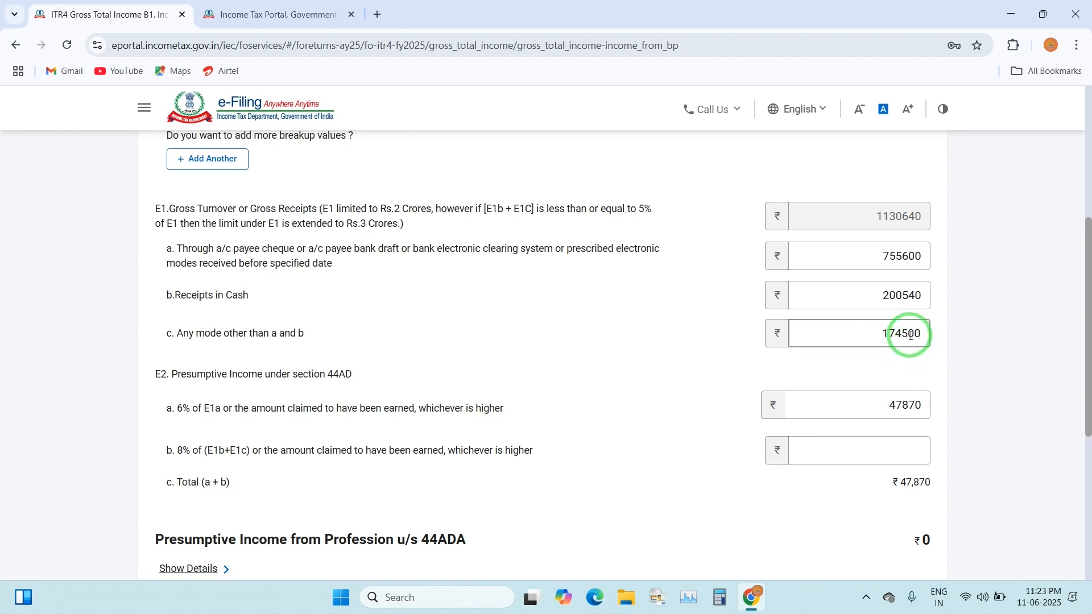
left_click(830, 302)
left_click(894, 343)
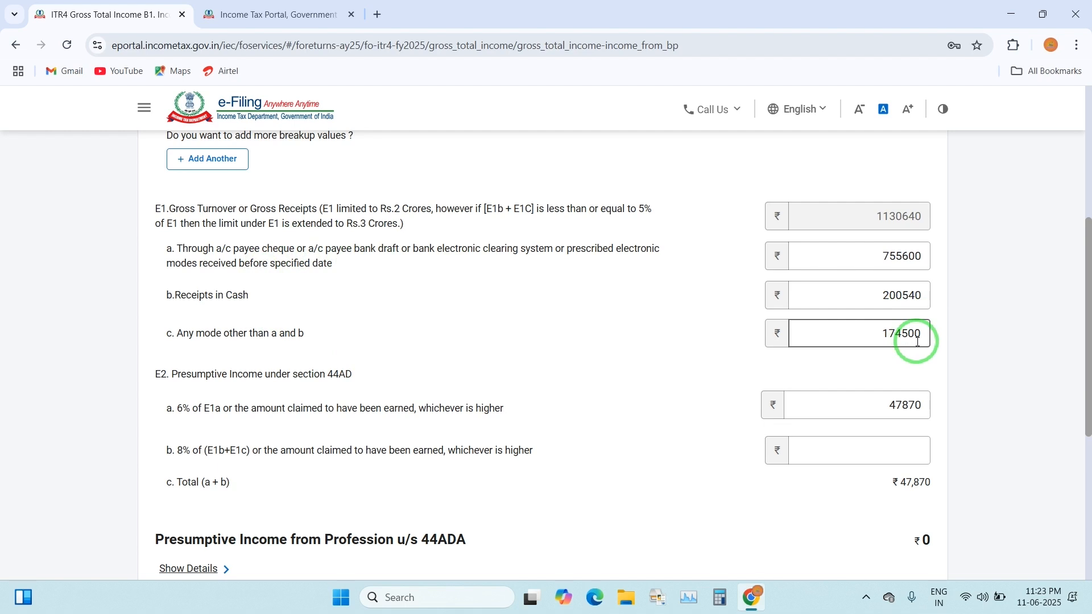
left_click(890, 455)
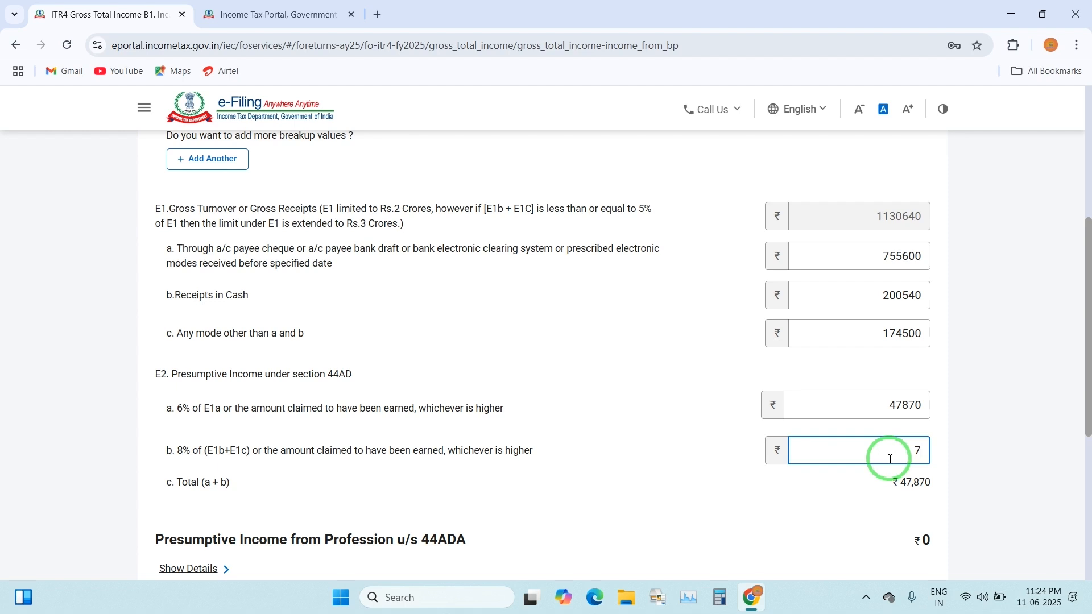
Enter 70480 as the 8% 44AD income, correct the 6% income to 98750, and keep the session alive
type("70480")
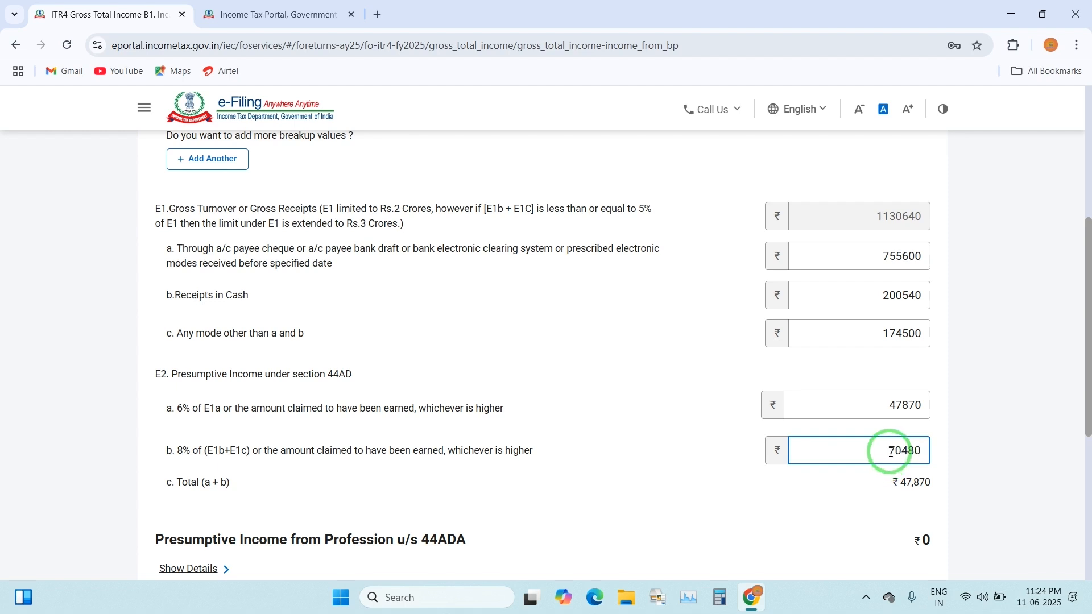
left_click(700, 455)
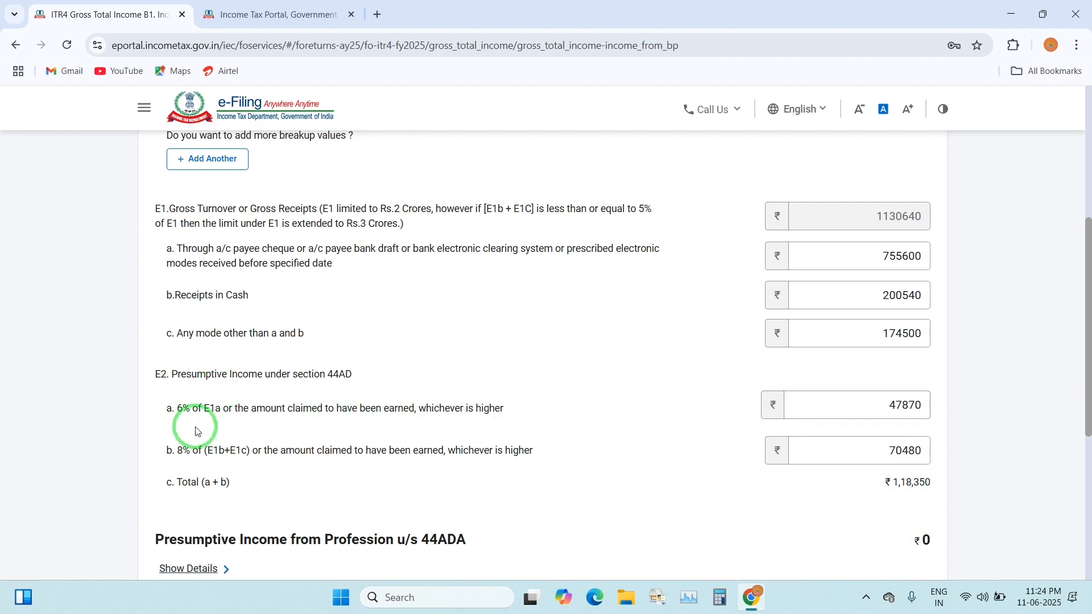
left_click(902, 404)
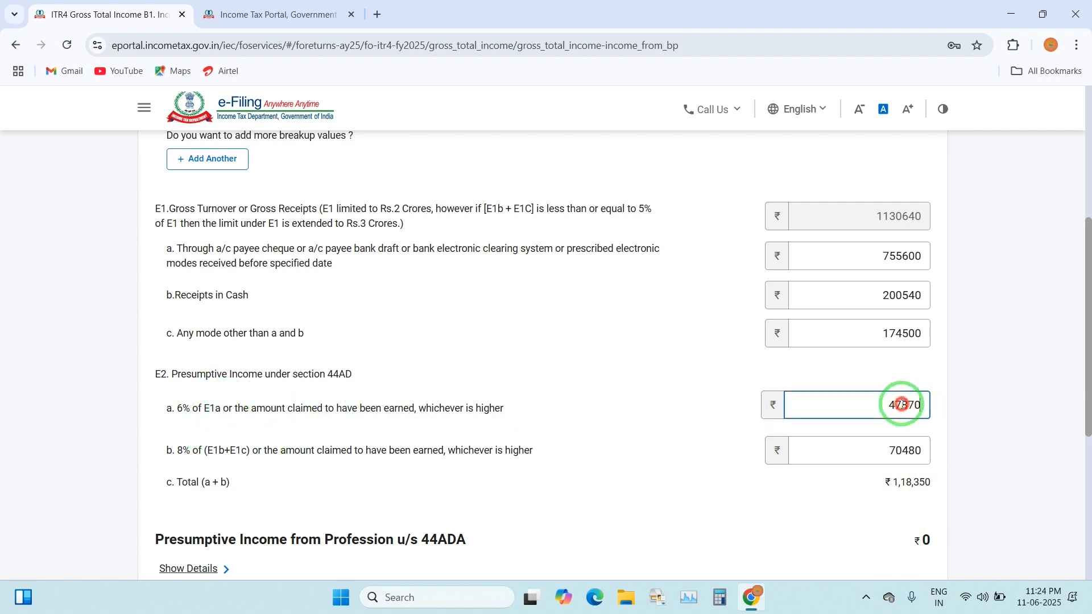
double_click(860, 406)
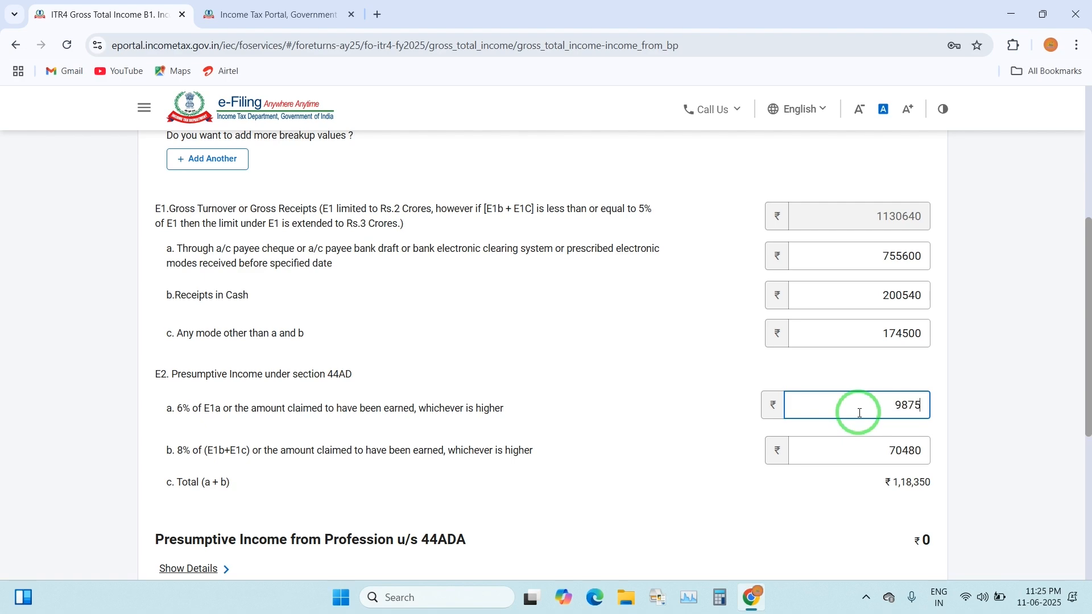
type("0")
left_click(913, 498)
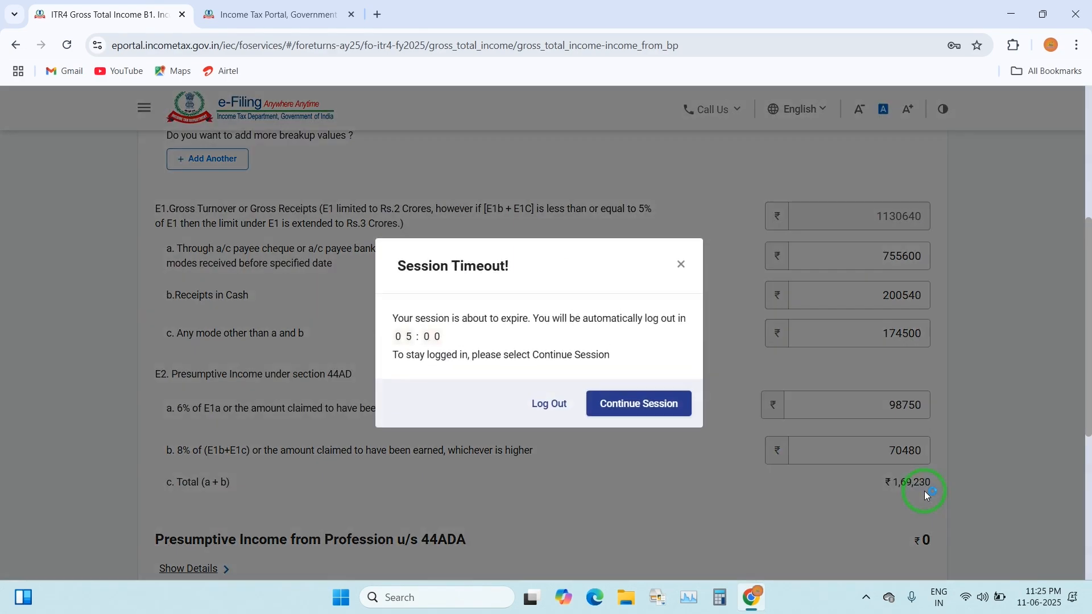
left_click(620, 401)
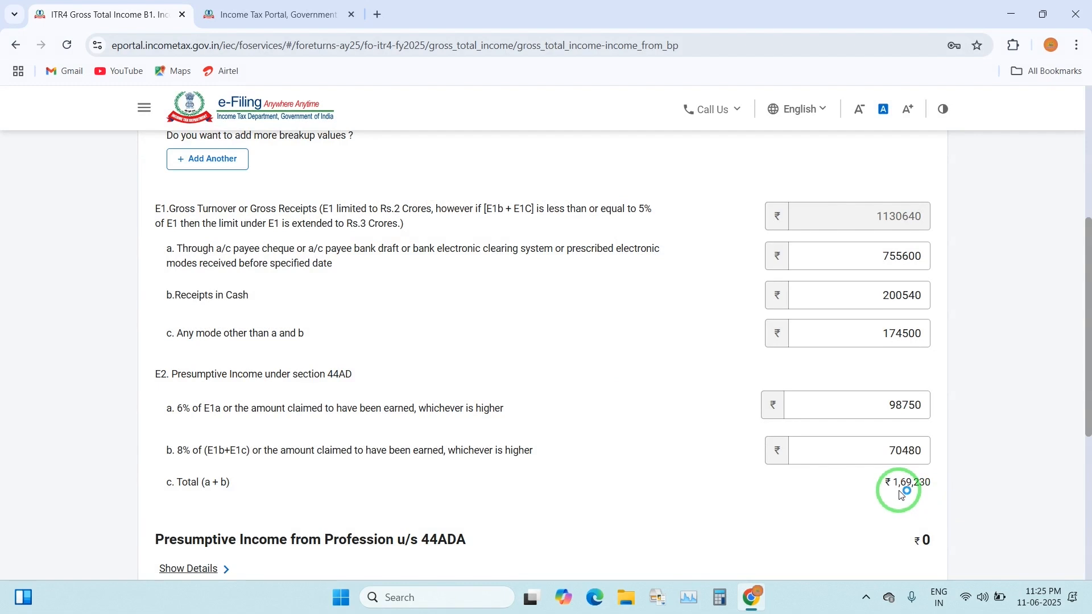
scroll(631, 444, "down", 2)
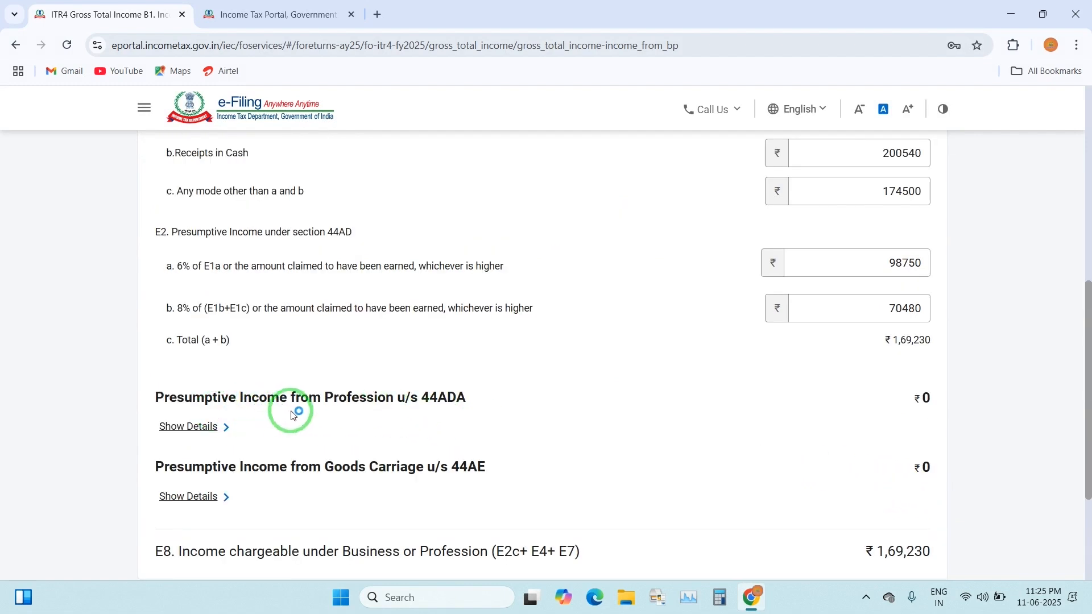
Expand the section 44ADA computation and record 35410 as E3b cash receipts
left_click(195, 427)
scroll(284, 498, "down", 1)
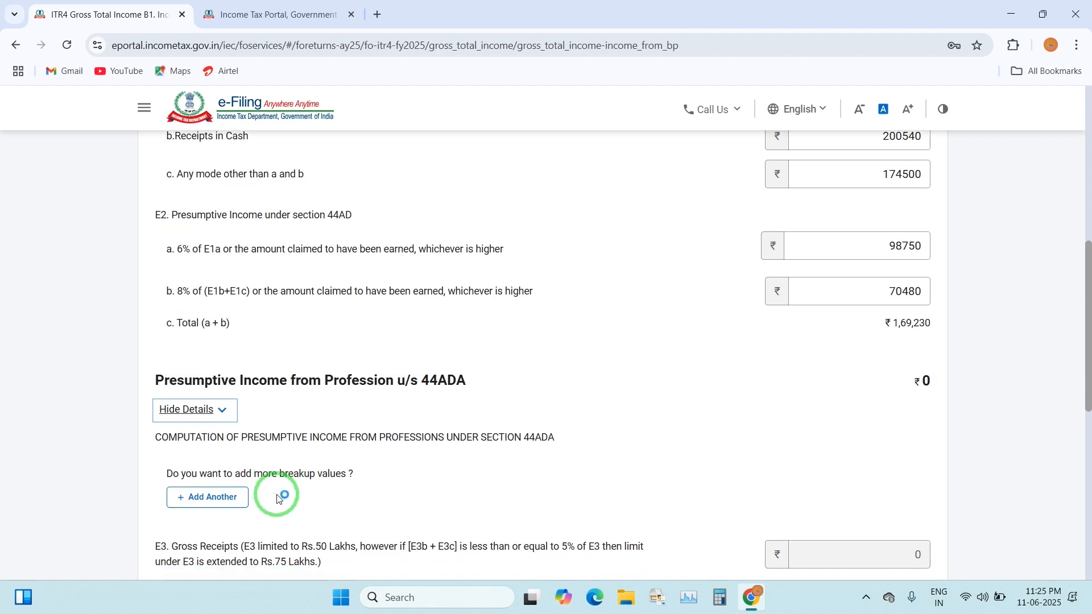
scroll(404, 413, "down", 2)
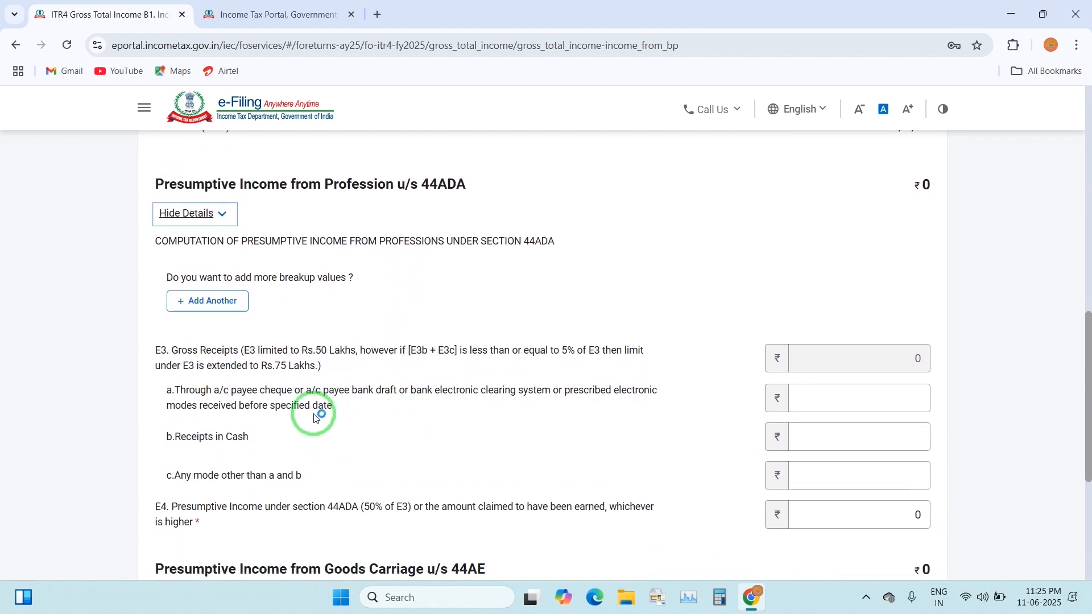
left_click(263, 398)
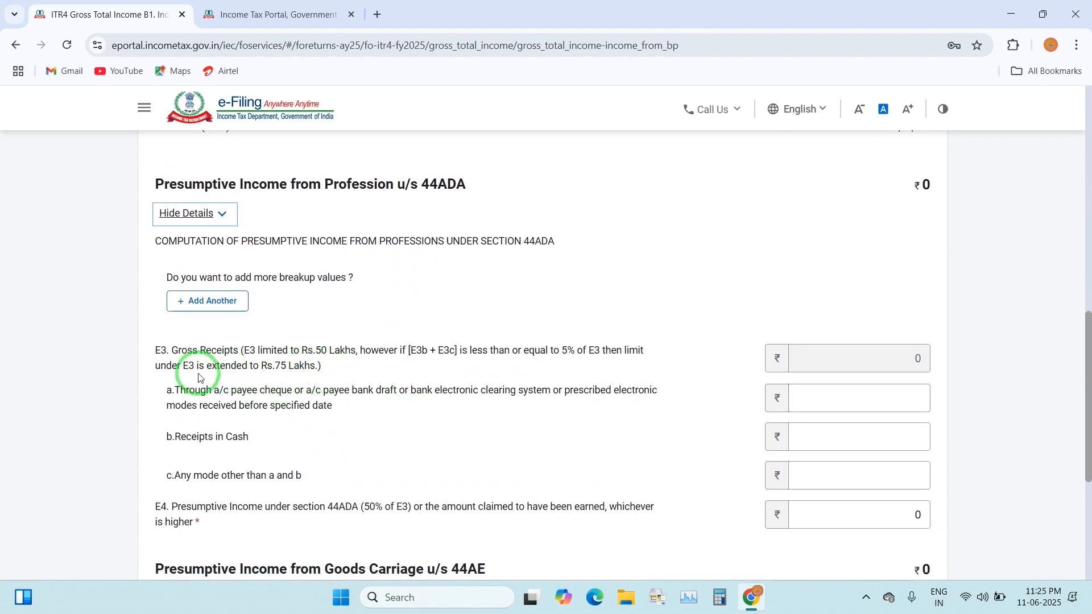
left_click(433, 392)
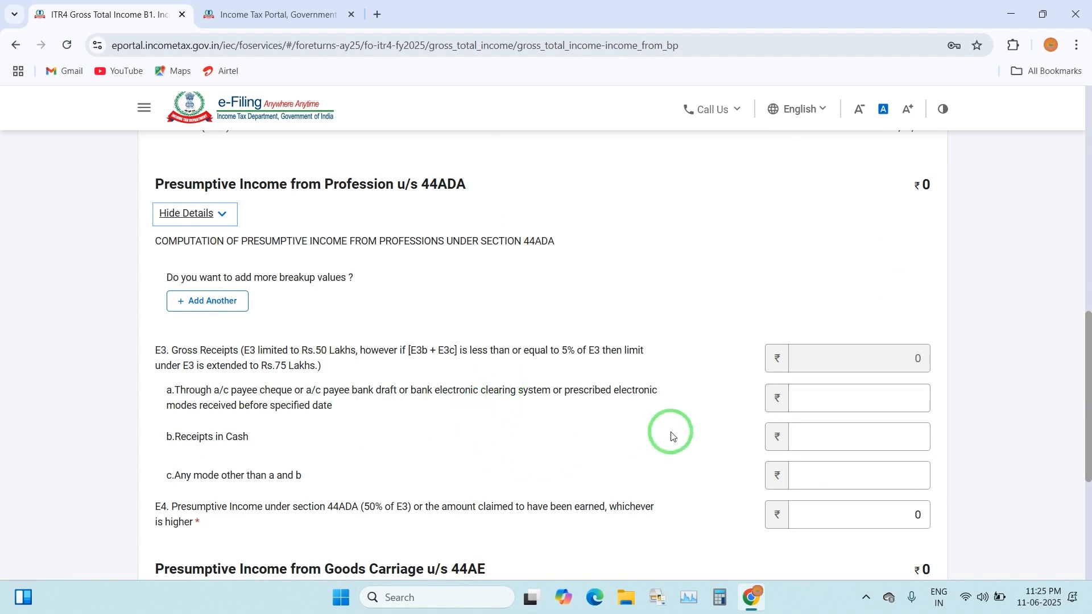
left_click(283, 451)
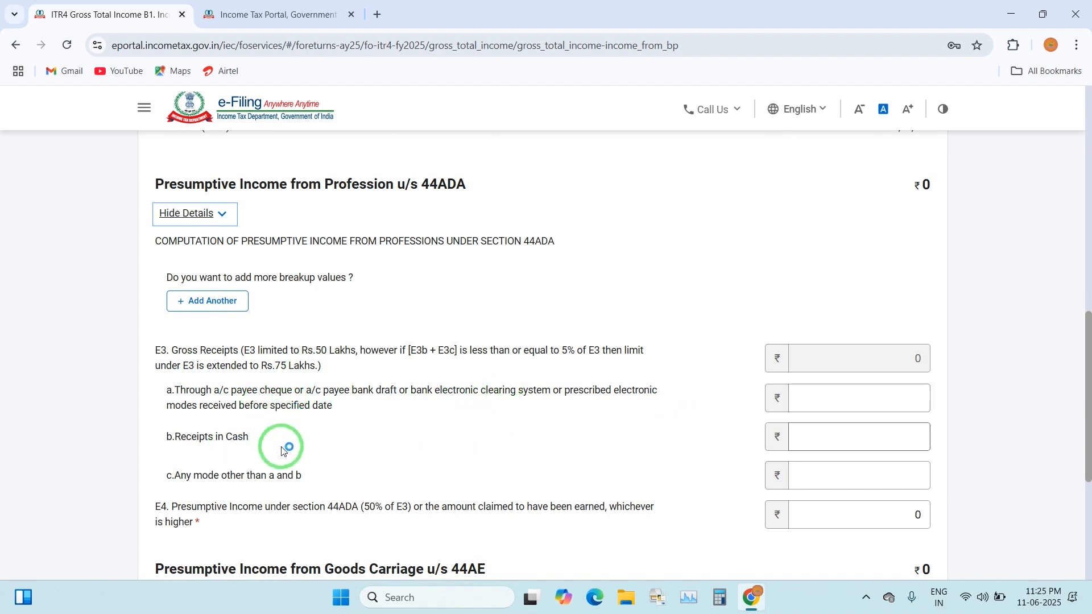
left_click(840, 437)
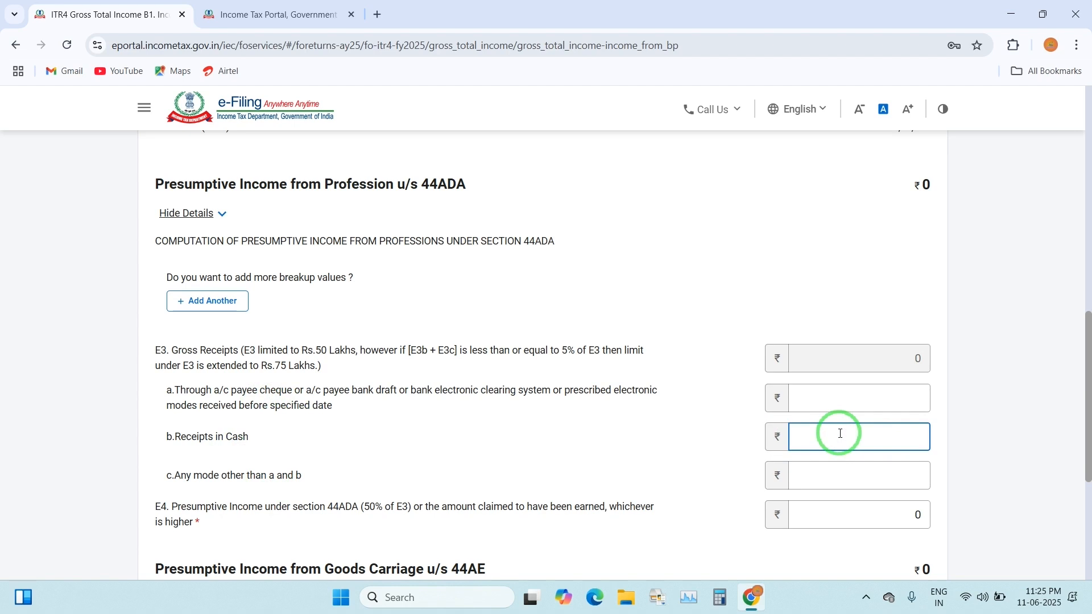
scroll(840, 433, "down", 1)
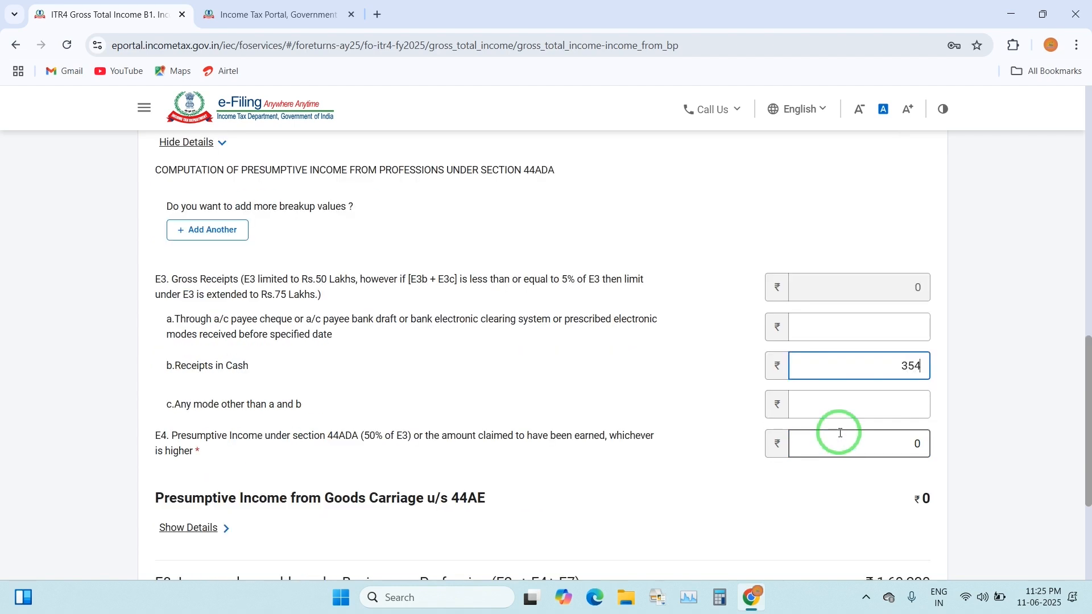
left_click(874, 541)
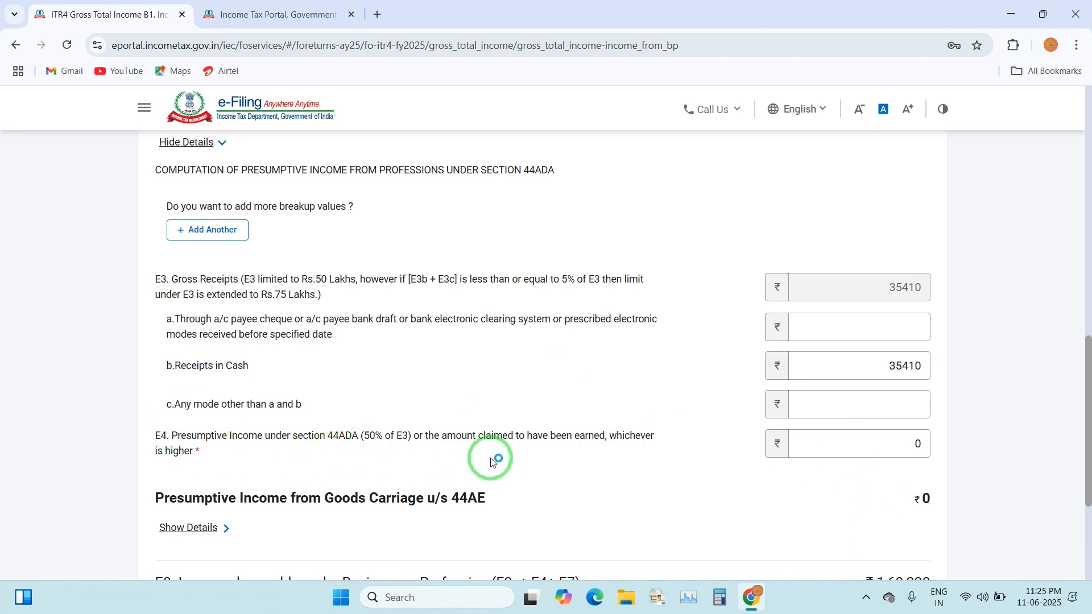
Set the E4 presumptive professional income to 21420
left_click(870, 442)
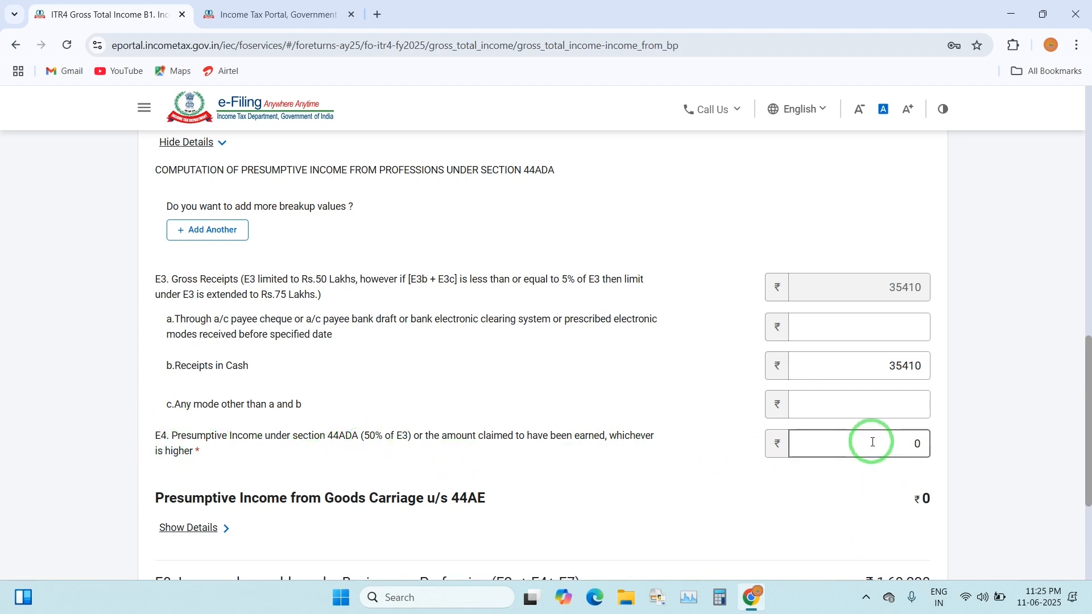
left_click(922, 446)
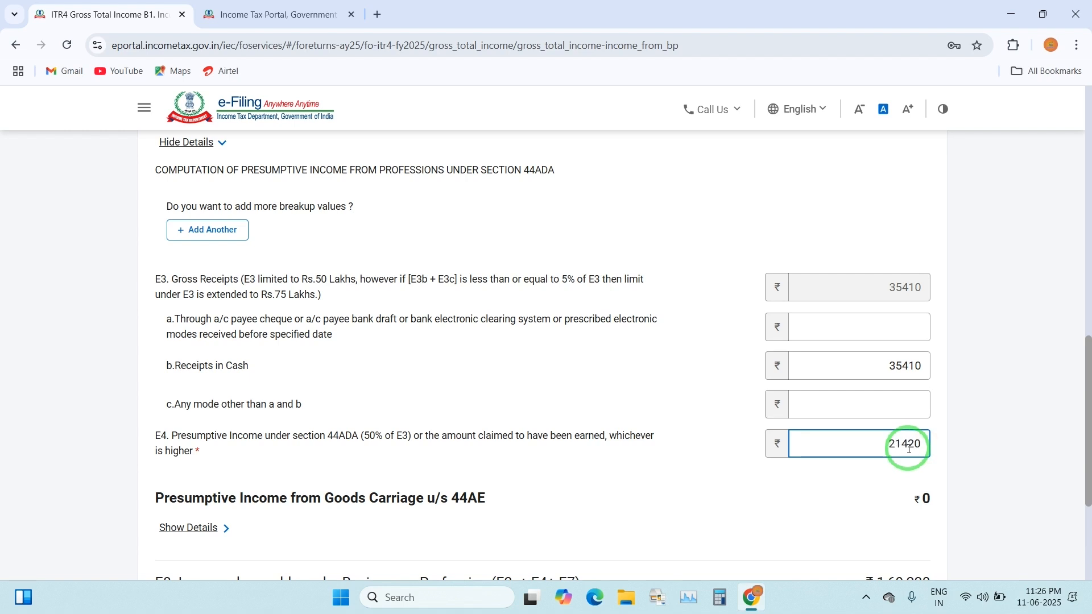
left_click(775, 485)
scroll(808, 466, "down", 2)
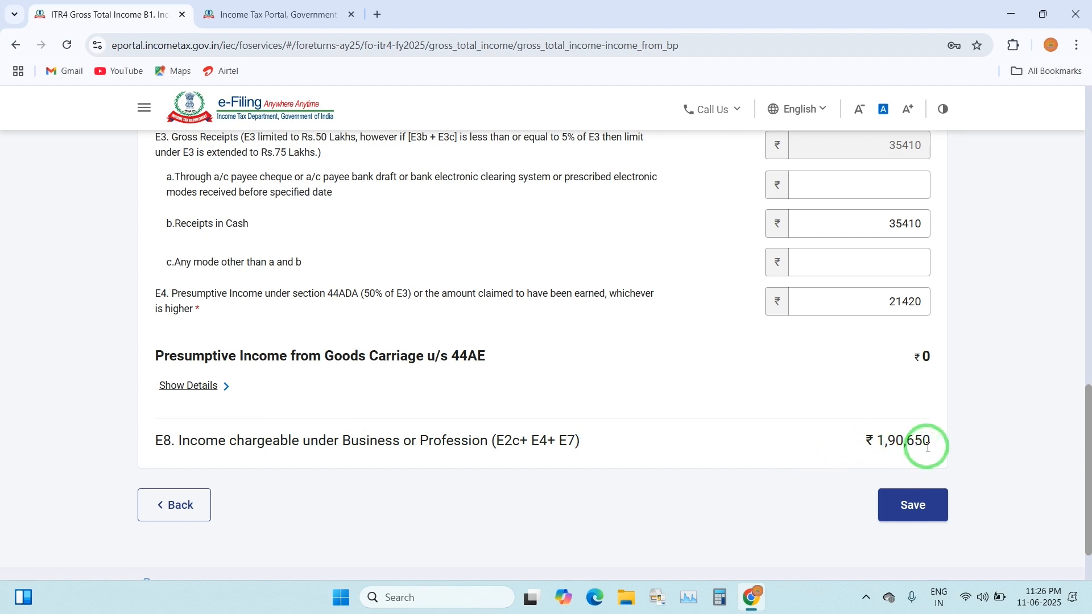
Save the business income details and locate the missing 44AD business code error
left_click(909, 505)
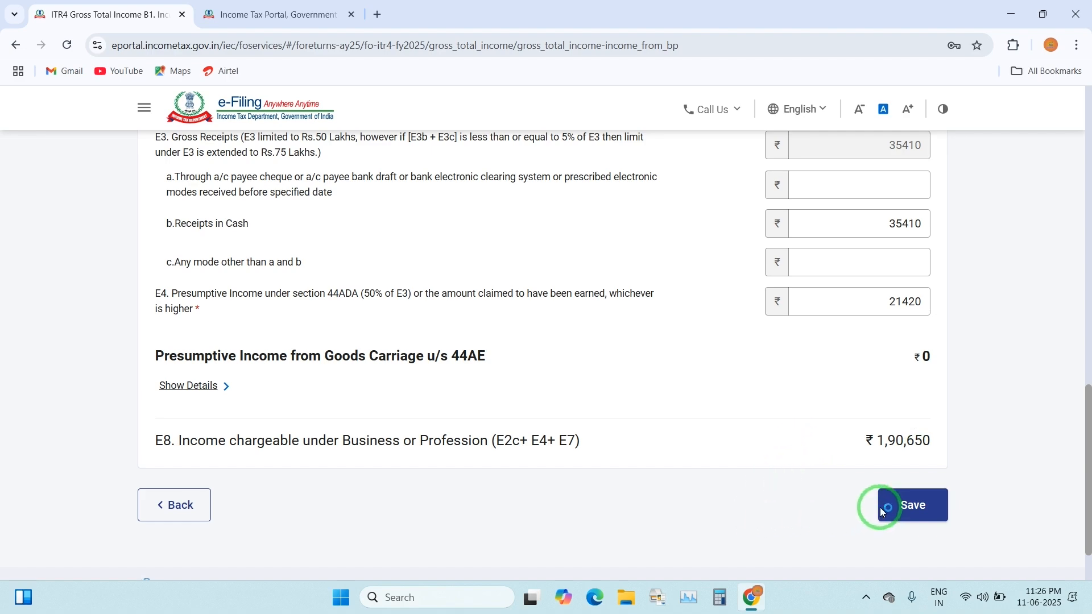
left_click(916, 507)
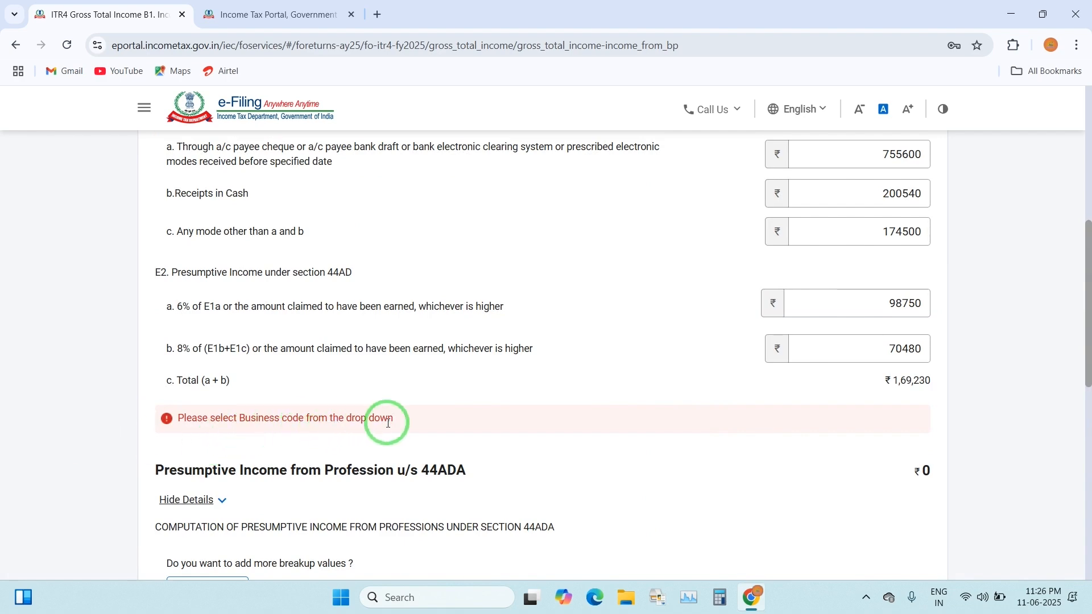
scroll(494, 430, "up", 7)
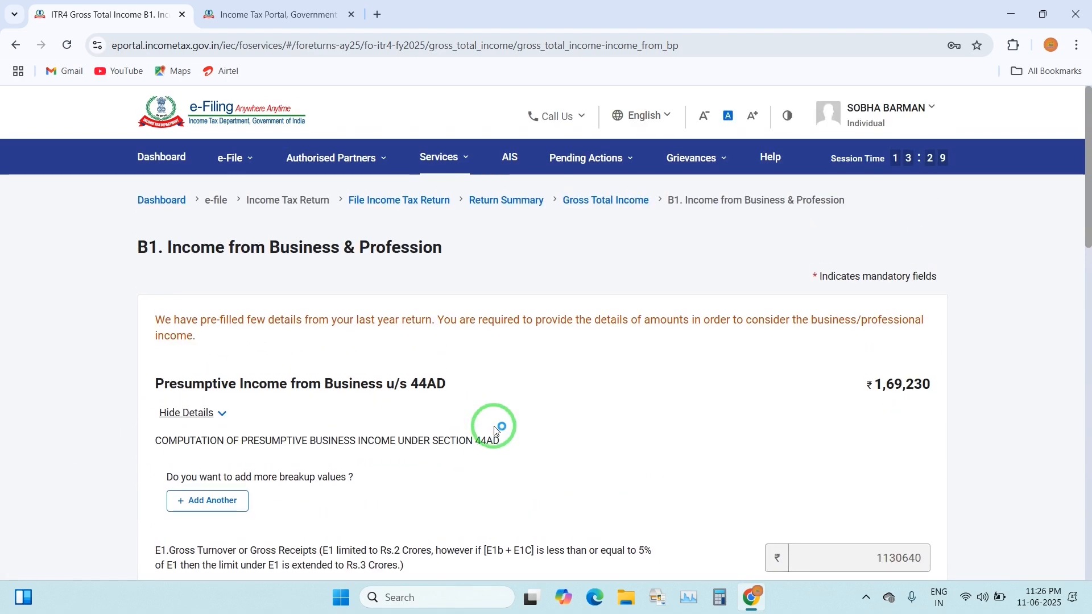
scroll(494, 431, "down", 5)
scroll(492, 433, "down", 5)
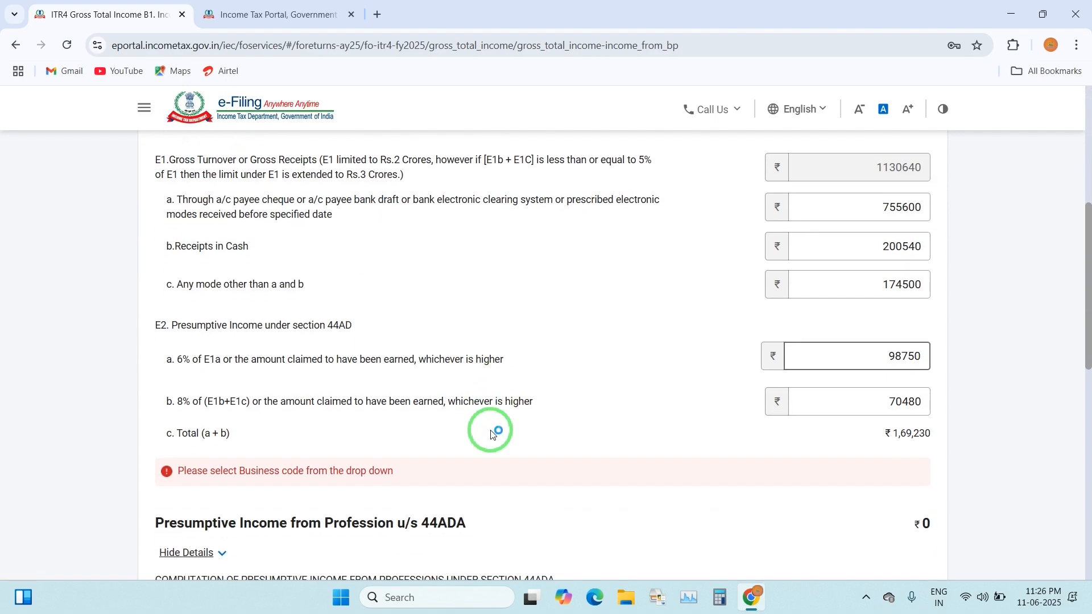
scroll(238, 438, "up", 3)
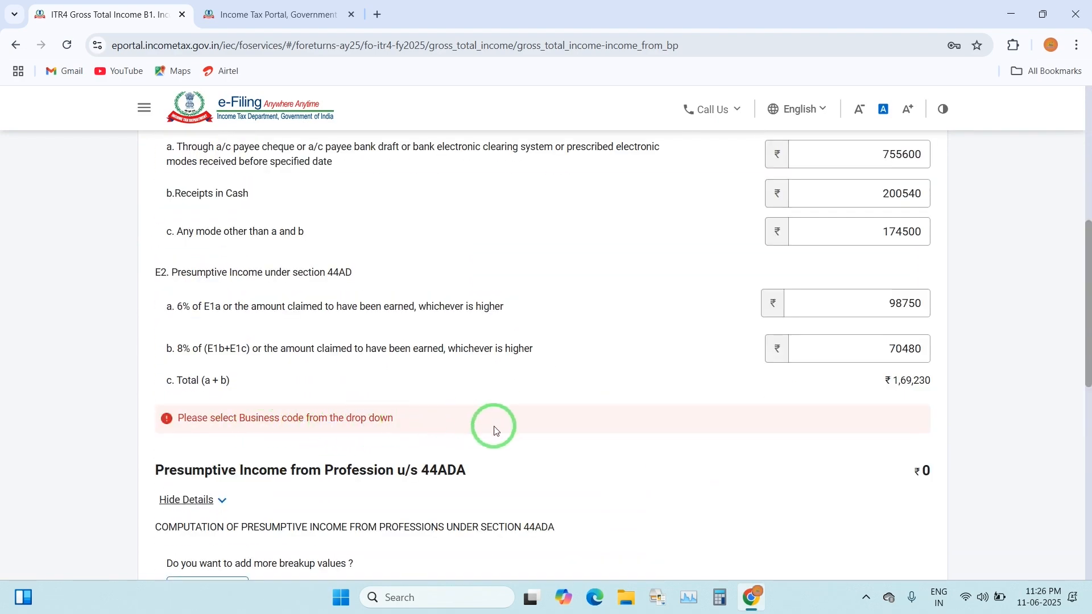
scroll(493, 429, "up", 6)
scroll(493, 430, "down", 8)
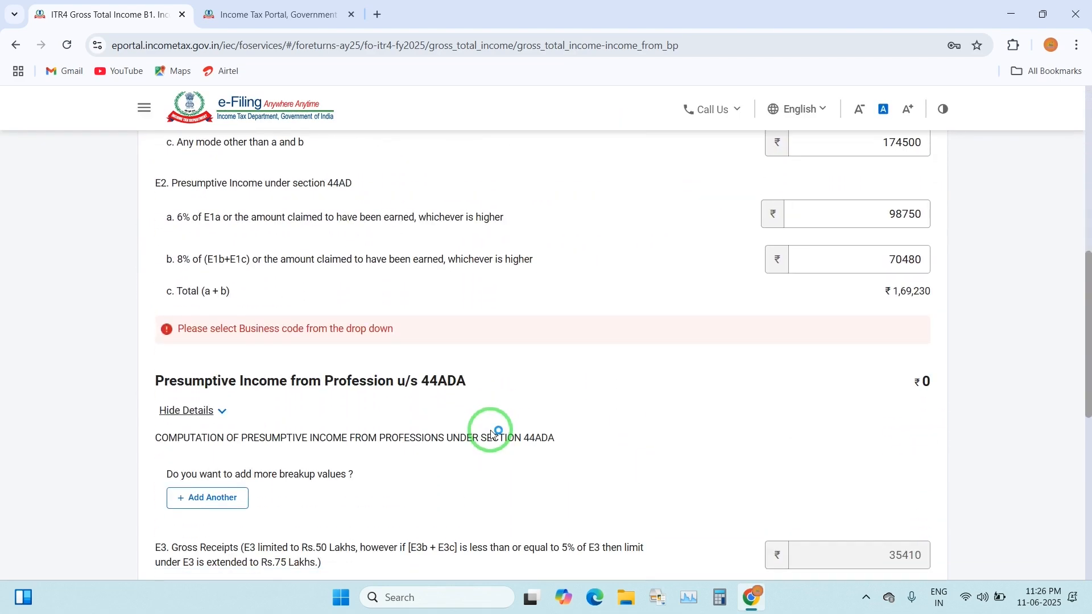
scroll(489, 430, "down", 3)
scroll(312, 355, "up", 5)
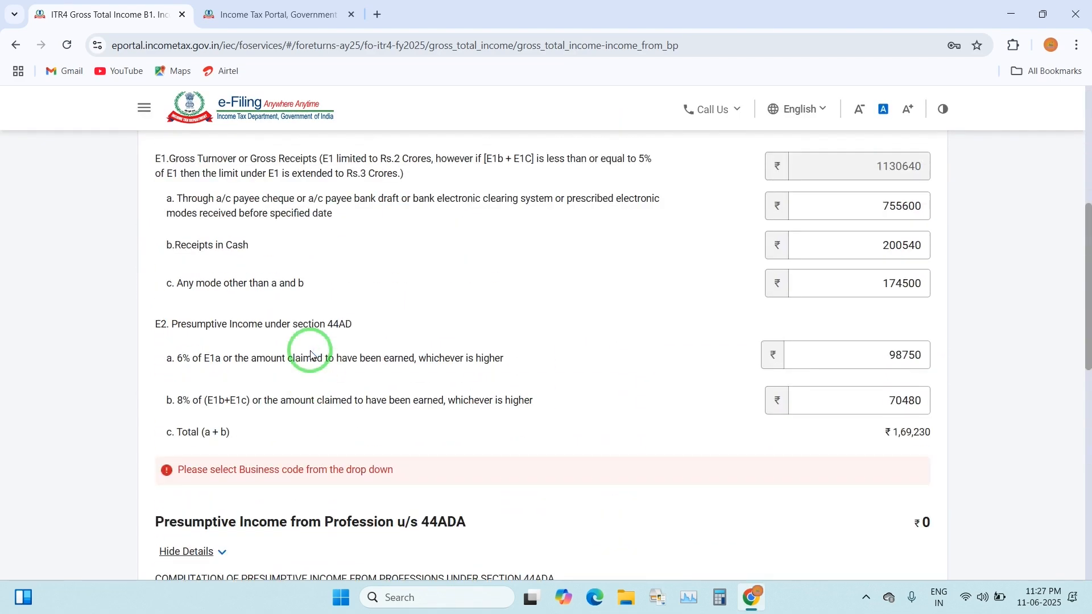
scroll(312, 356, "up", 4)
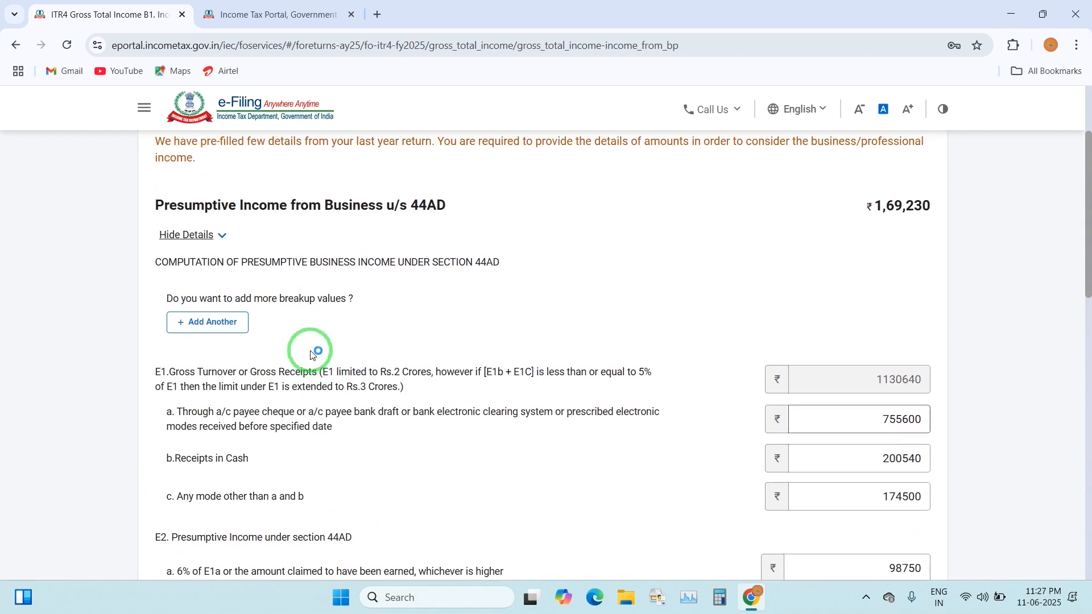
Add a named 44AD business with code 04025-Manufacture of textiles using handlooms (khadi) and save it
left_click(219, 321)
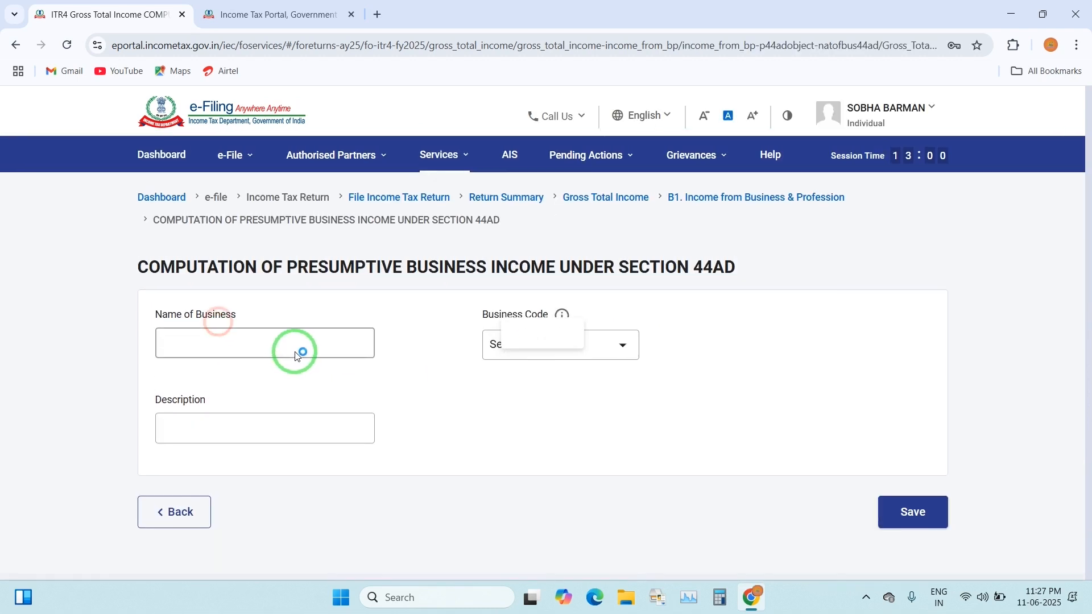
left_click(201, 317)
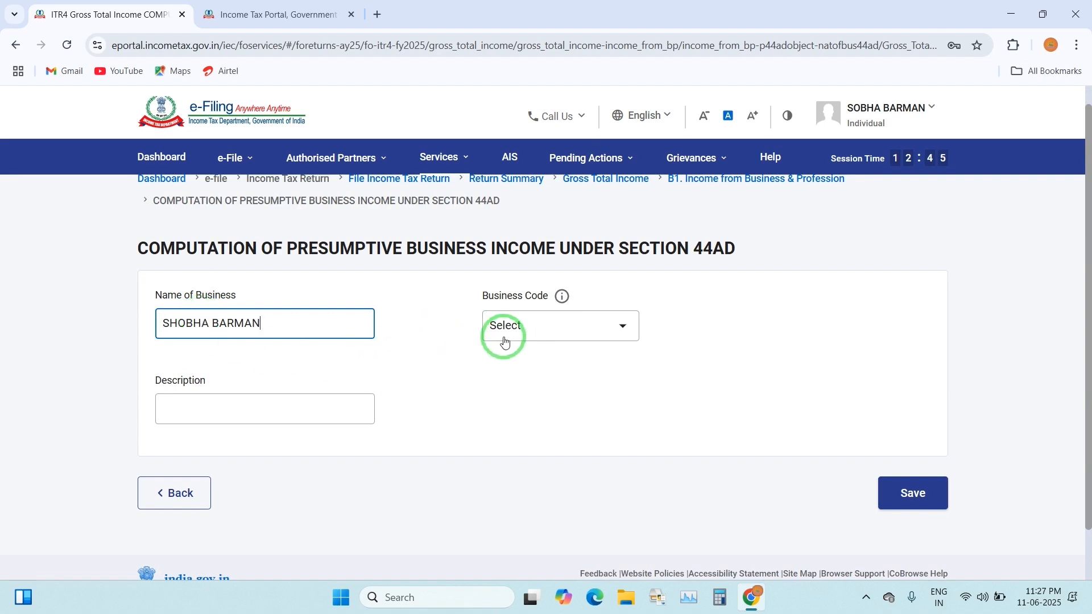
left_click(519, 327)
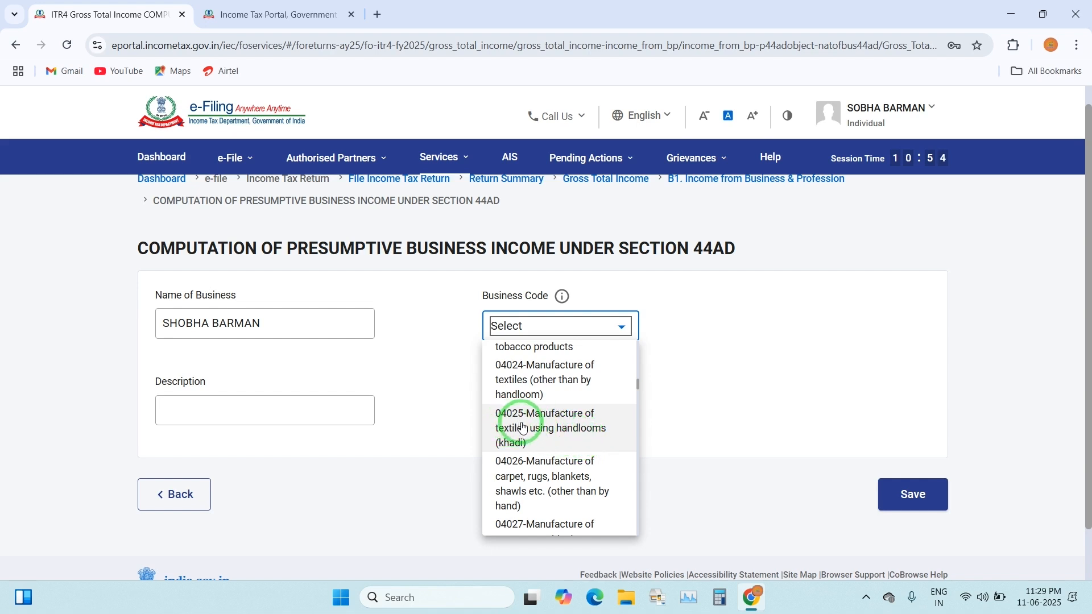
left_click(569, 431)
left_click(906, 534)
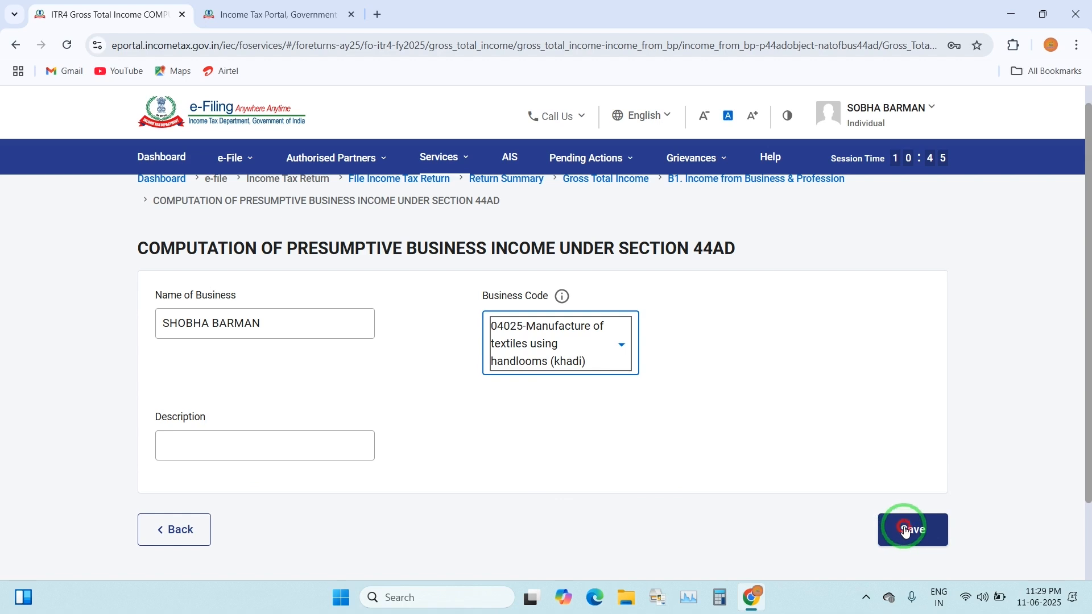
scroll(520, 492, "down", 1)
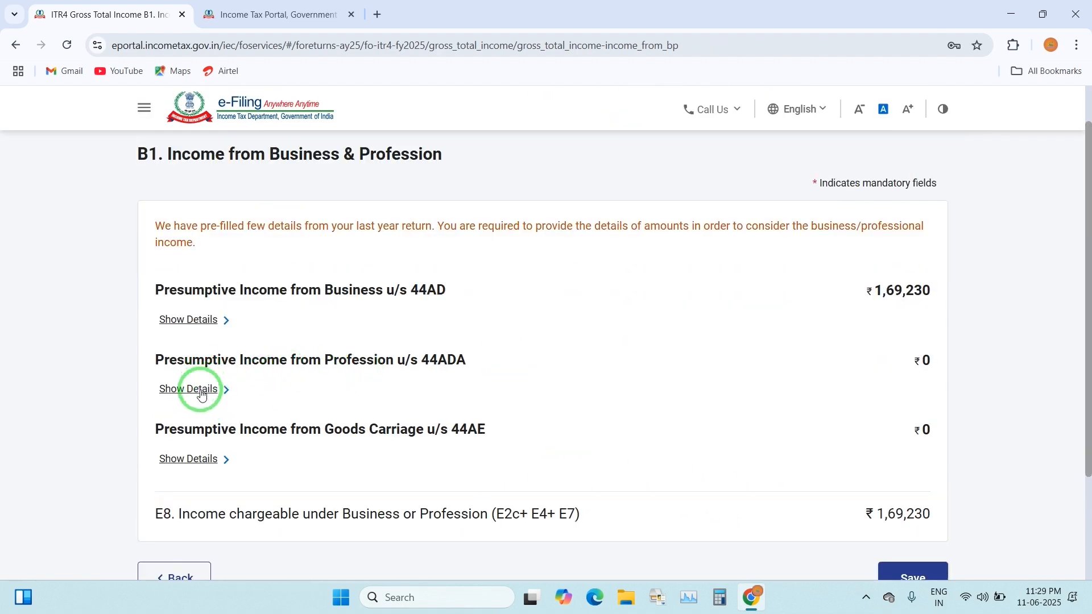
Add a named 44ADA profession entry with code 20012-Other cultural activities n.e.c. and save it
left_click(202, 392)
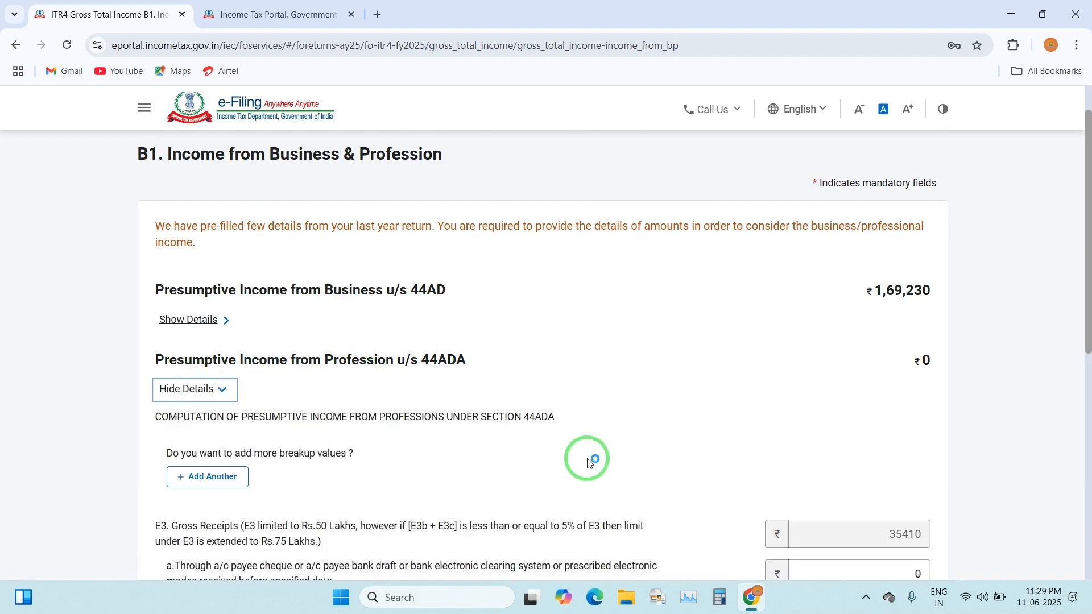
scroll(580, 458, "down", 3)
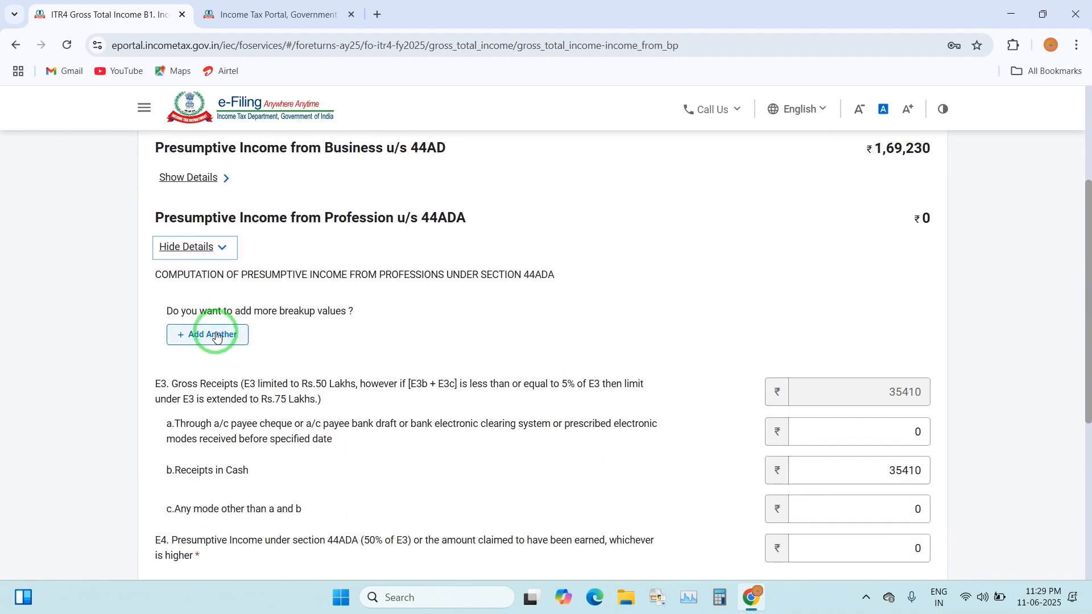
left_click(216, 338)
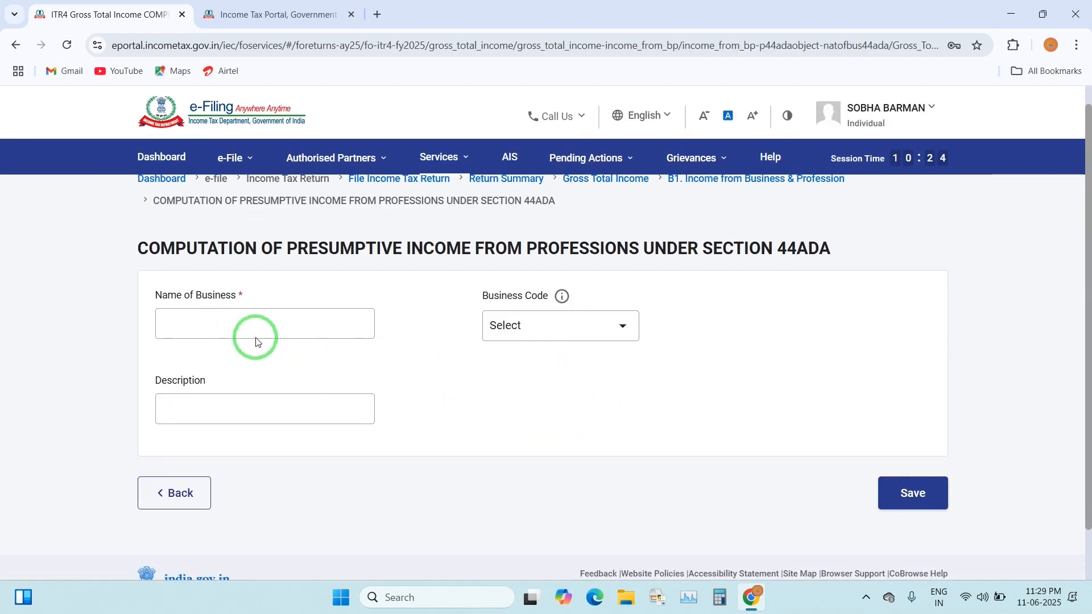
left_click(254, 320)
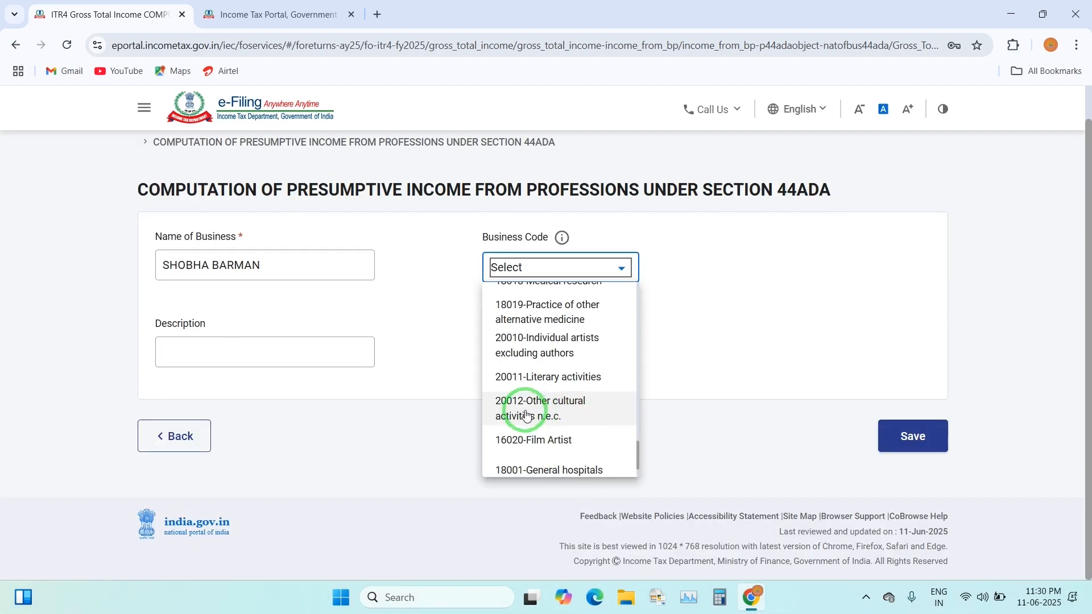
left_click(576, 411)
left_click(932, 455)
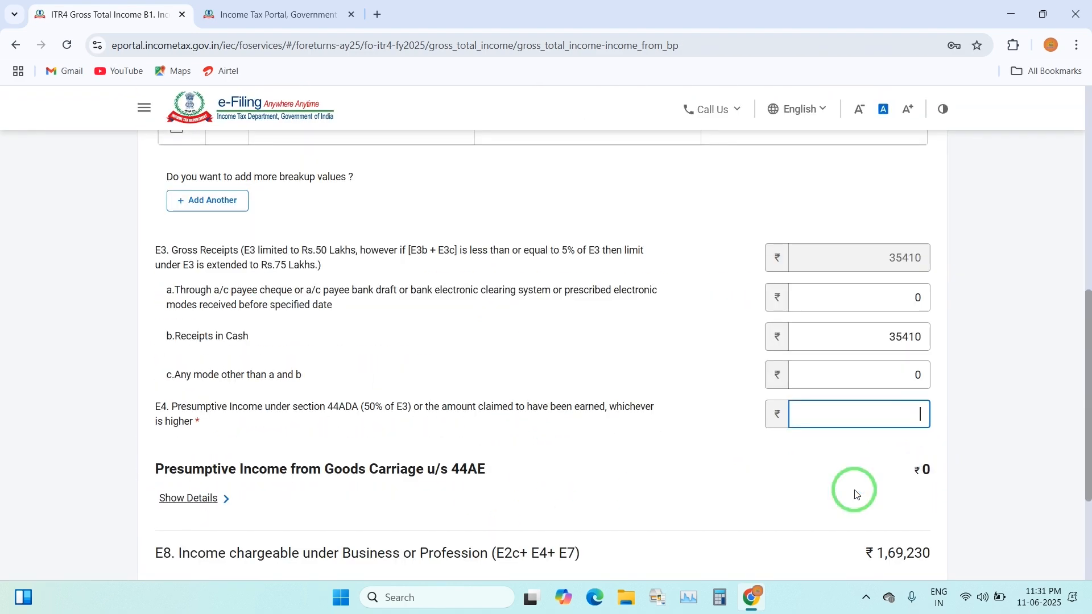
Set E4 to 21450, save, and confirm Gross Total Income at ₹1,90,680
type("21450")
scroll(887, 512, "down", 3)
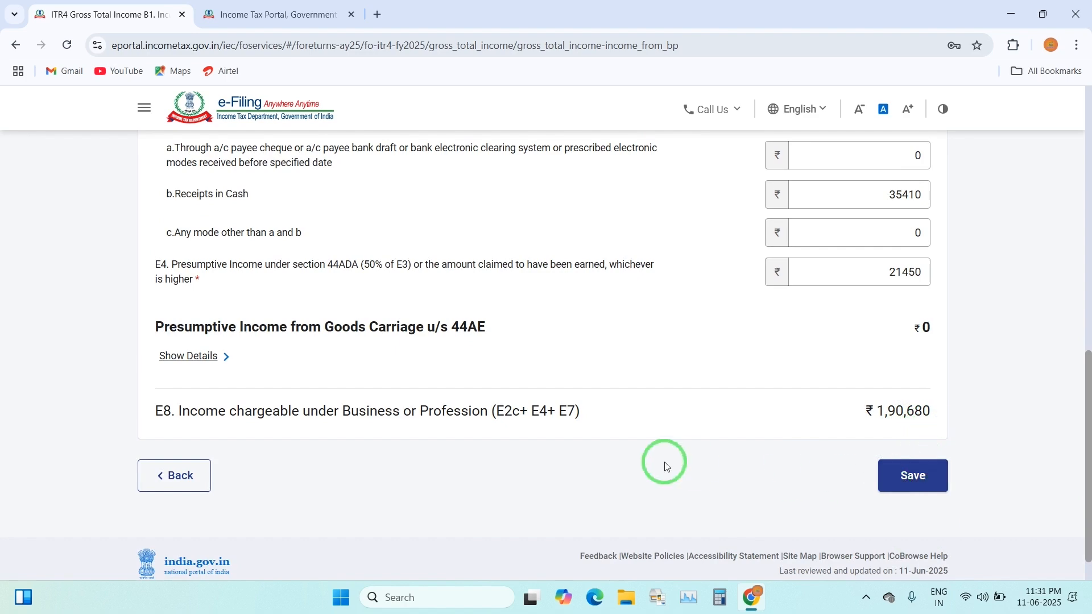
left_click(912, 481)
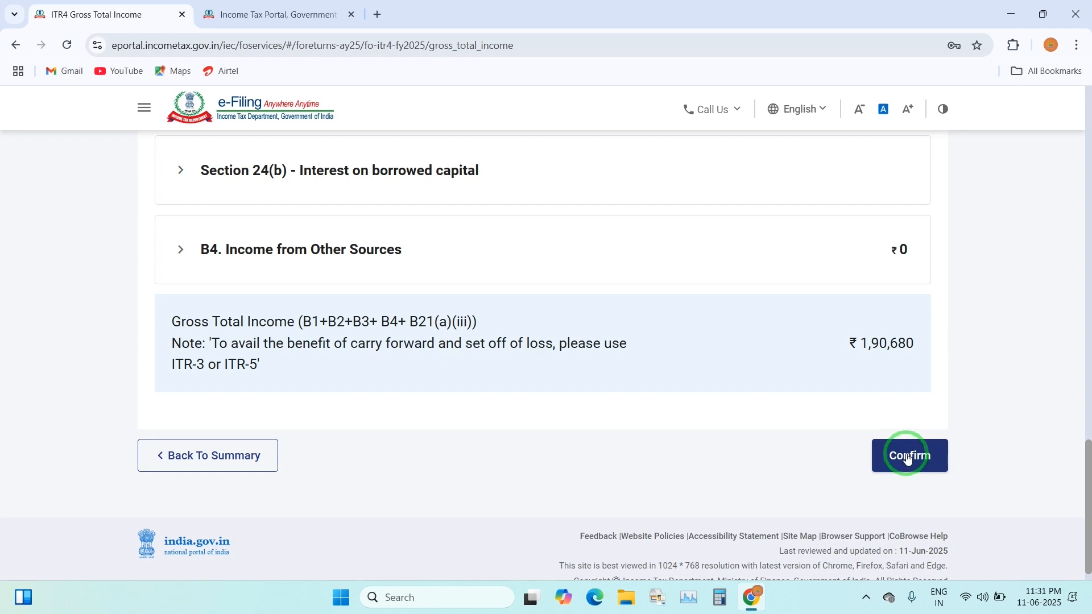
left_click(907, 458)
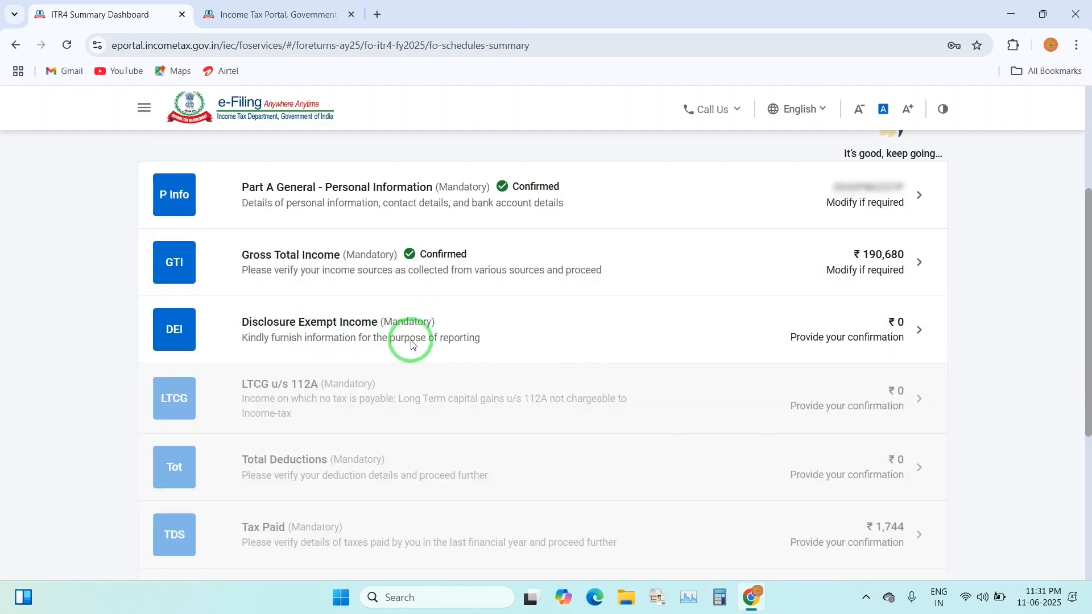
Open the business financial particulars and fill sundry creditors, sundry debtors and bank balance 25413
left_click(878, 333)
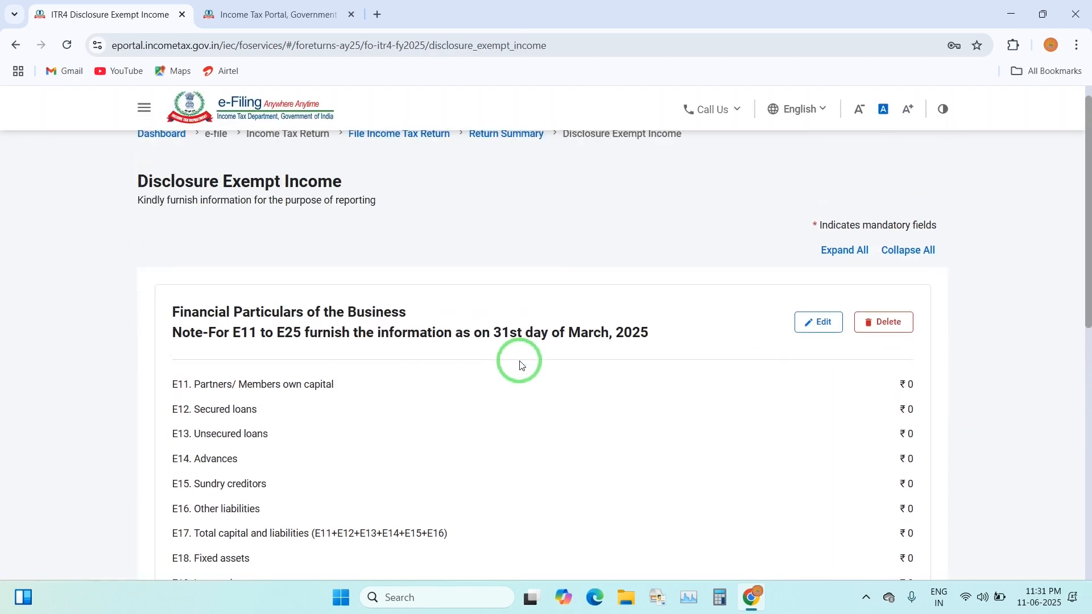
left_click(819, 322)
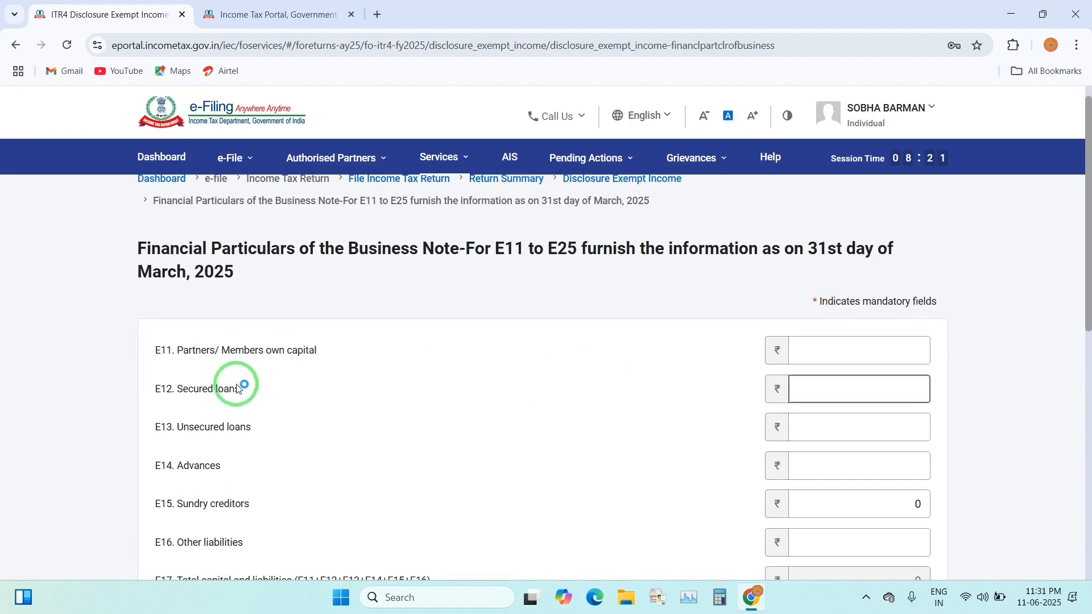
scroll(273, 408, "down", 2)
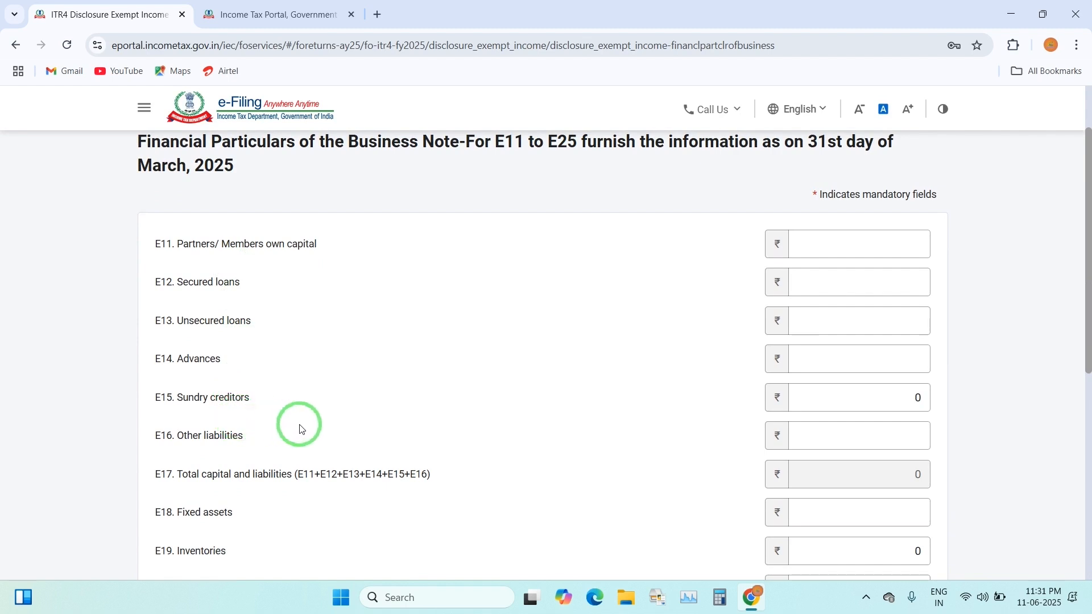
scroll(238, 345, "down", 4)
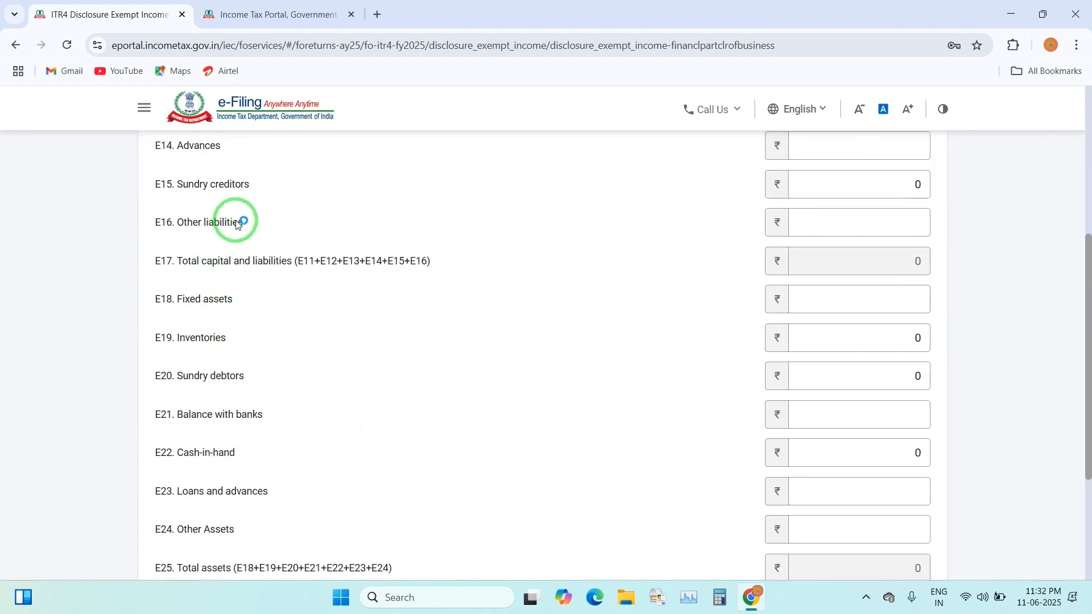
scroll(239, 297, "up", 1)
left_click(891, 255)
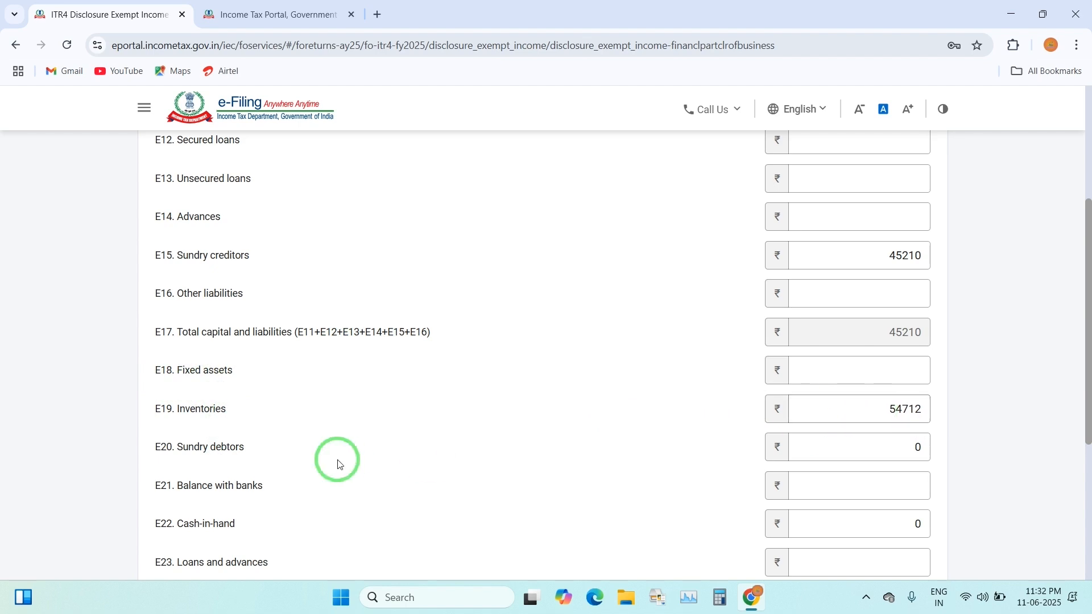
left_click(897, 441)
key("BackSpace")
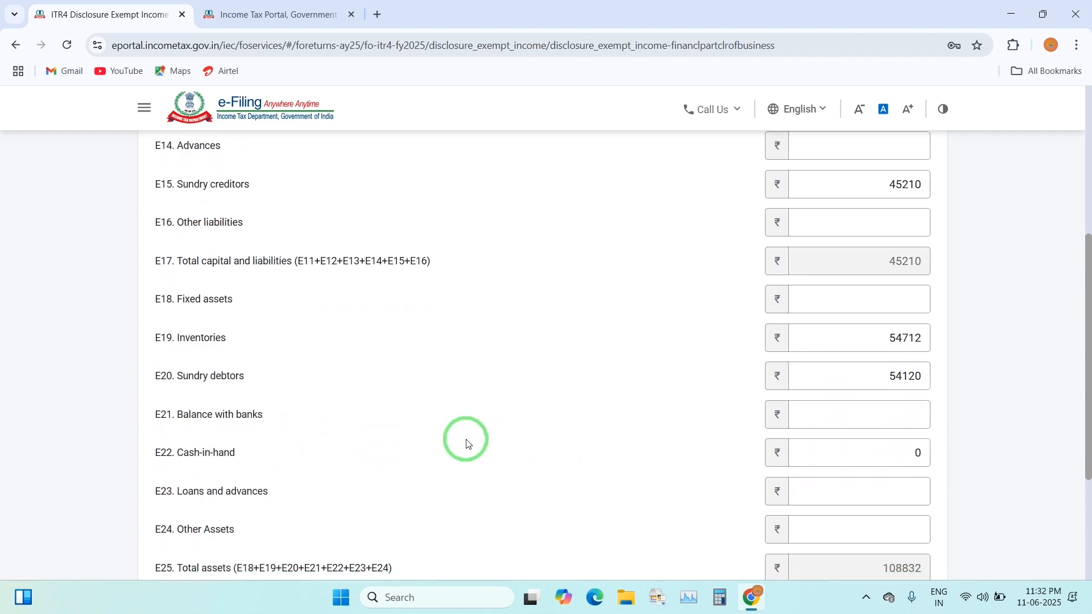
left_click(906, 419)
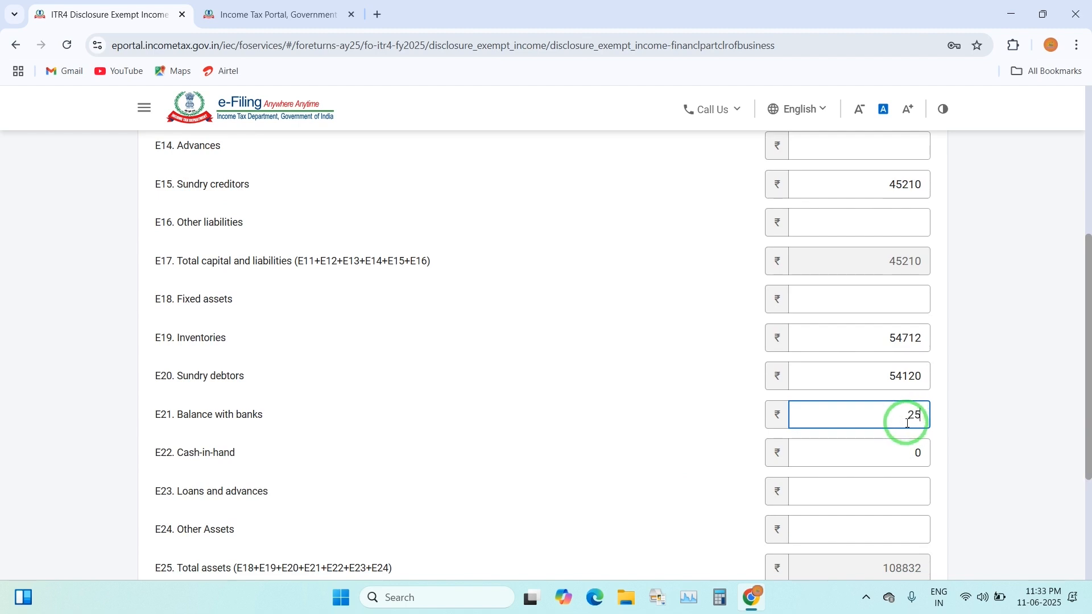
type("25413")
left_click(914, 453)
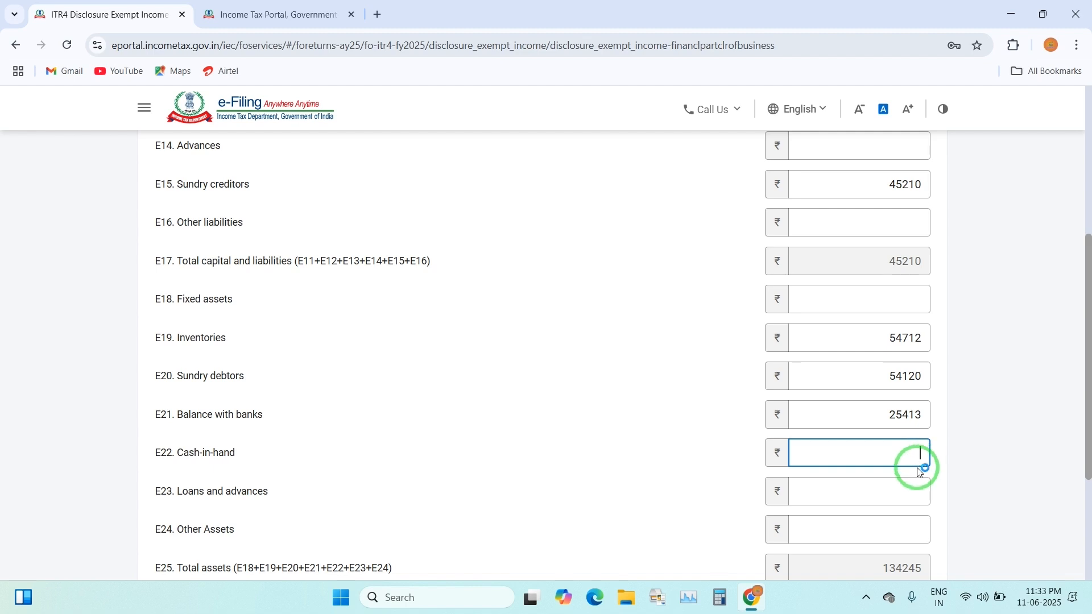
Enter other liabilities of 14580 and own capital of 14750
scroll(215, 378, "up", 2)
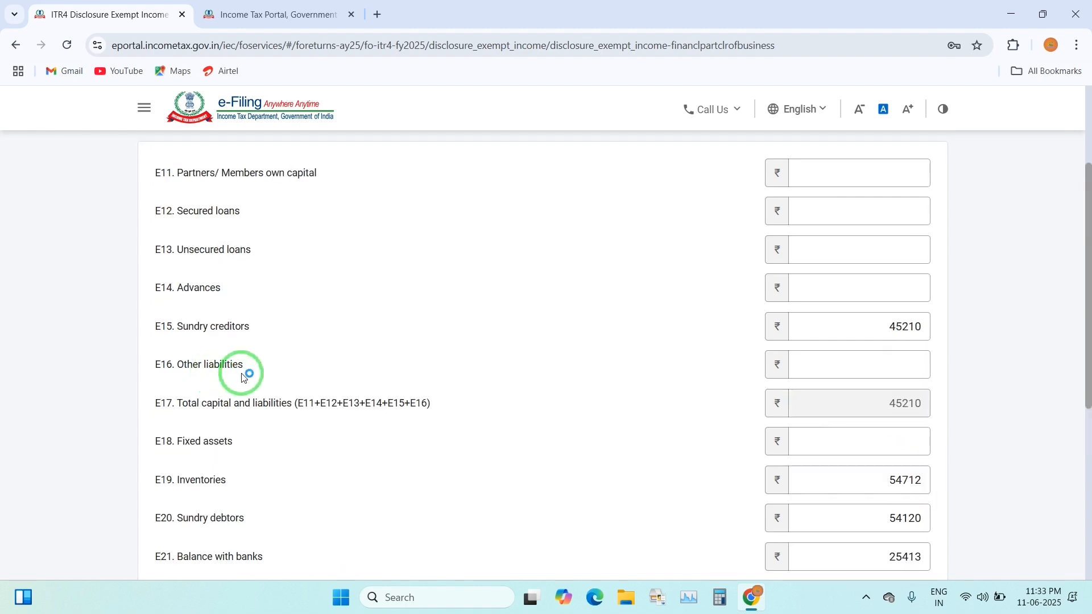
left_click(892, 362)
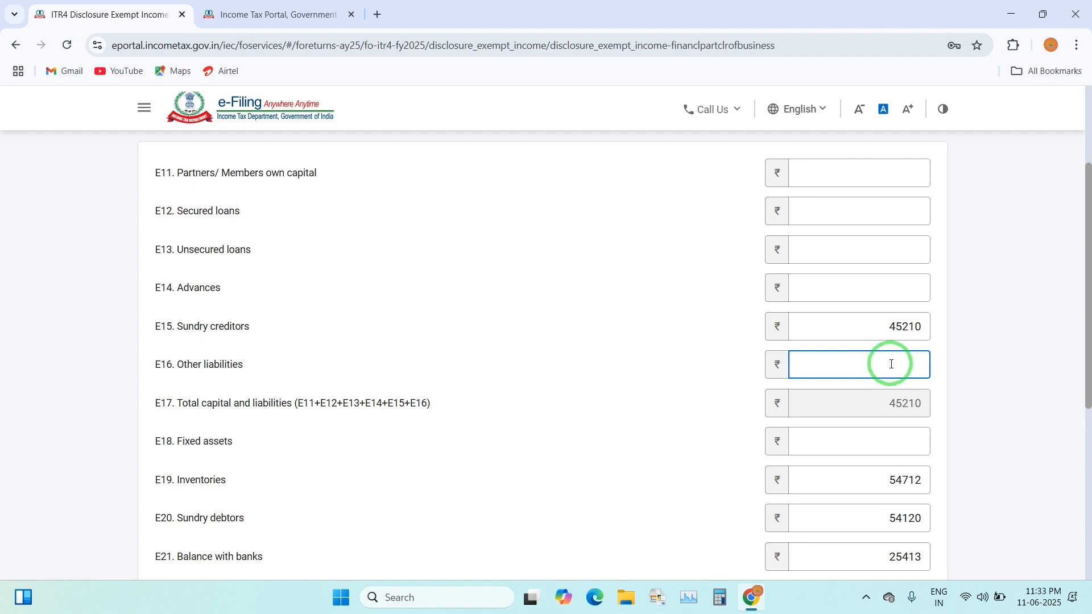
type("14580")
left_click(731, 361)
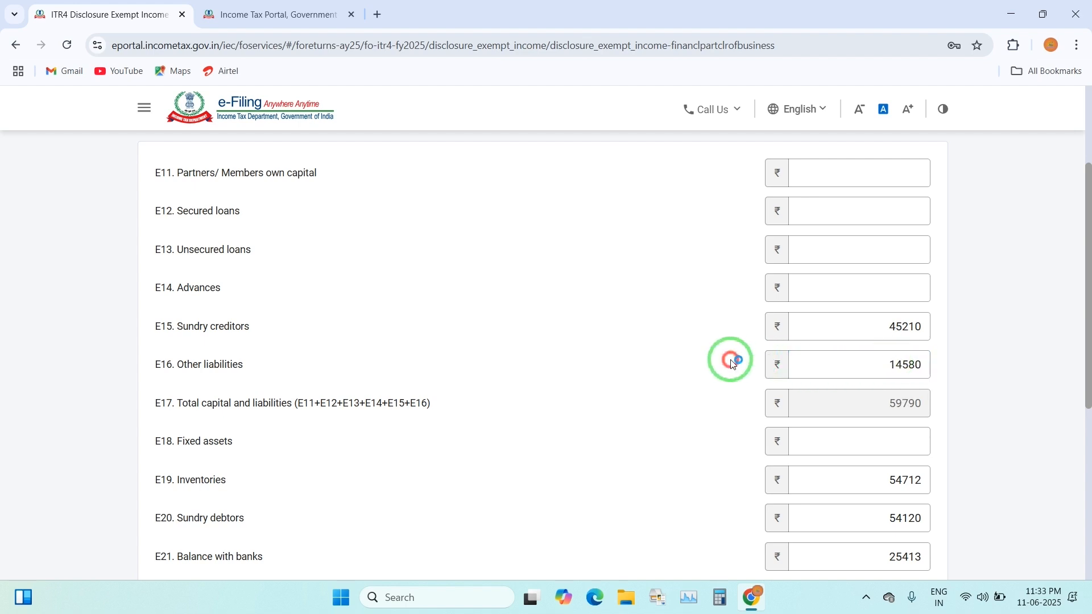
scroll(169, 260, "up", 1)
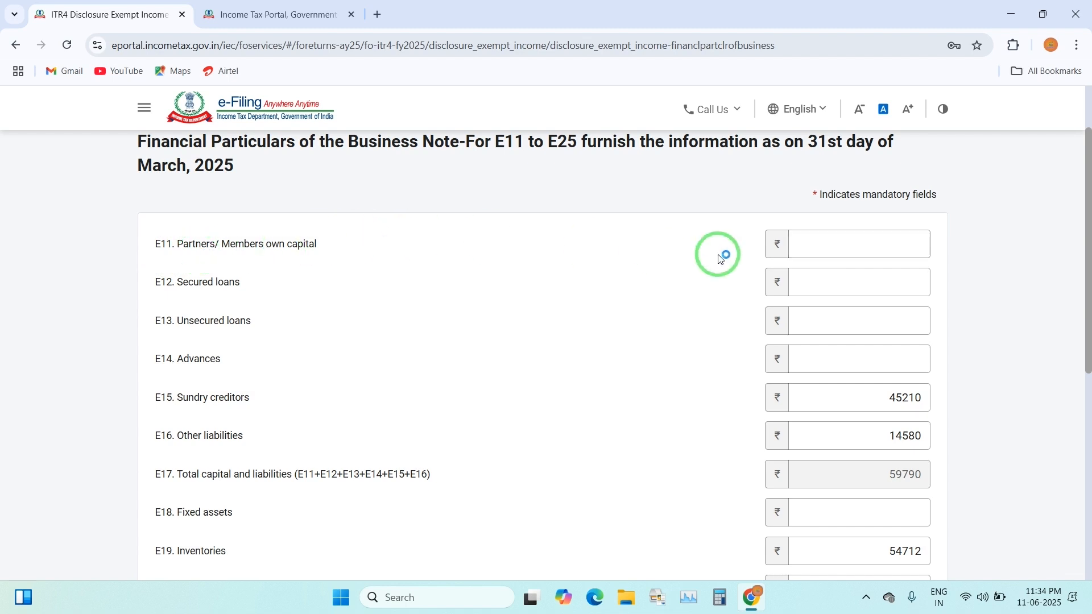
left_click(869, 243)
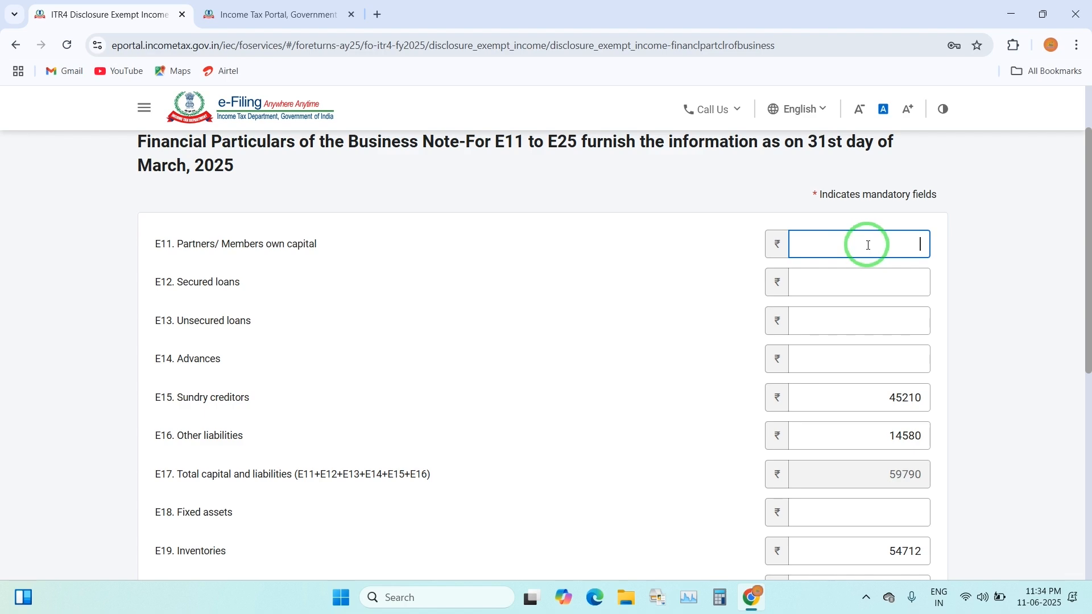
type("14750")
scroll(698, 470, "down", 4)
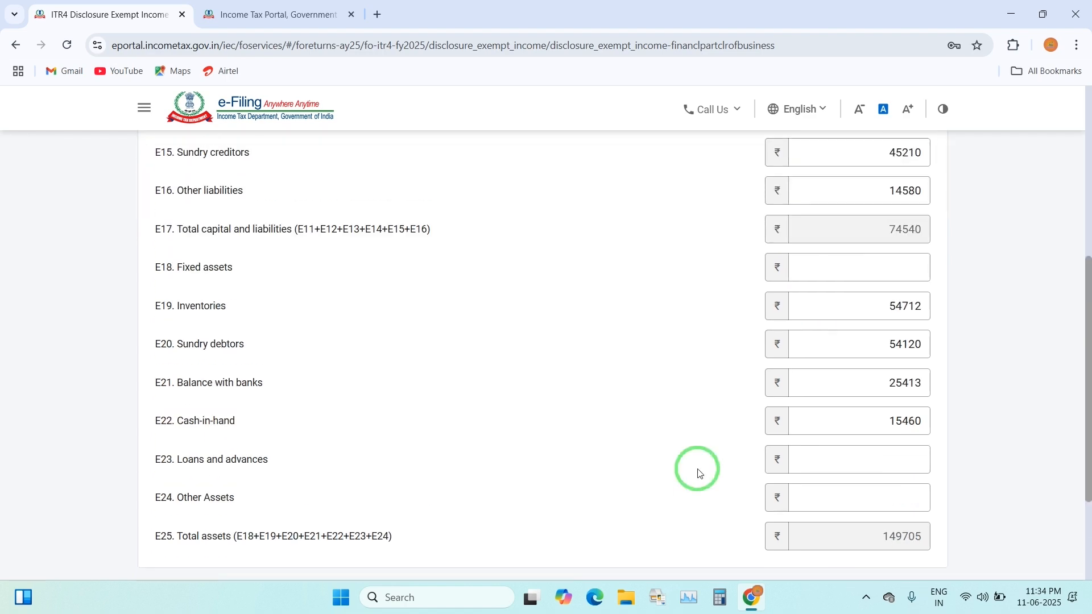
scroll(363, 244, "up", 3)
scroll(508, 415, "up", 2)
scroll(507, 415, "down", 8)
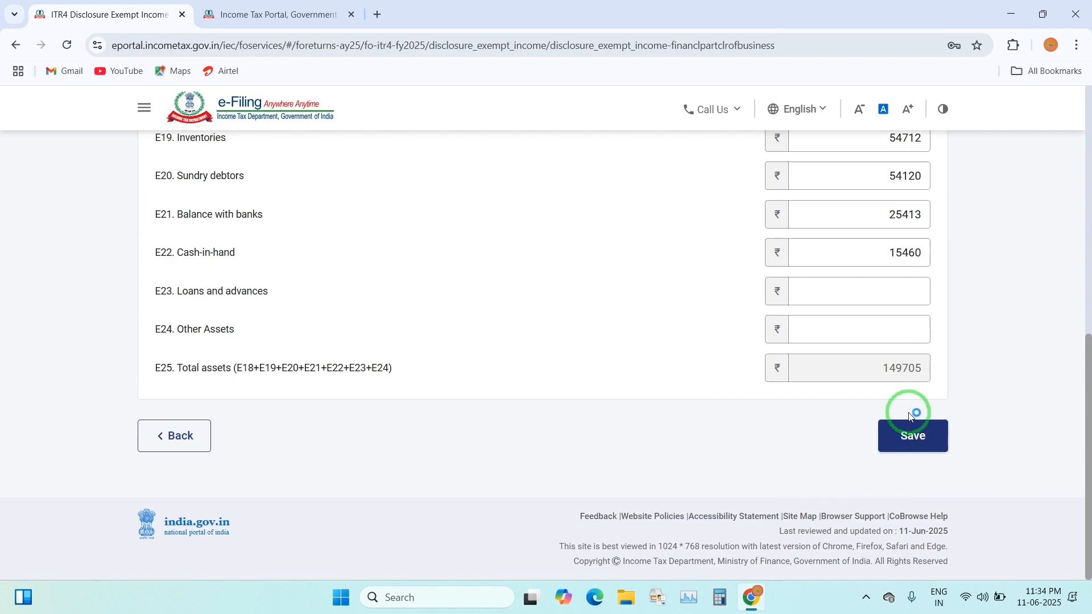
Save the financial particulars (total assets ₹1,49,705) and confirm Disclosure Exempt Income
left_click(921, 436)
scroll(646, 437, "down", 8)
scroll(833, 420, "up", 7)
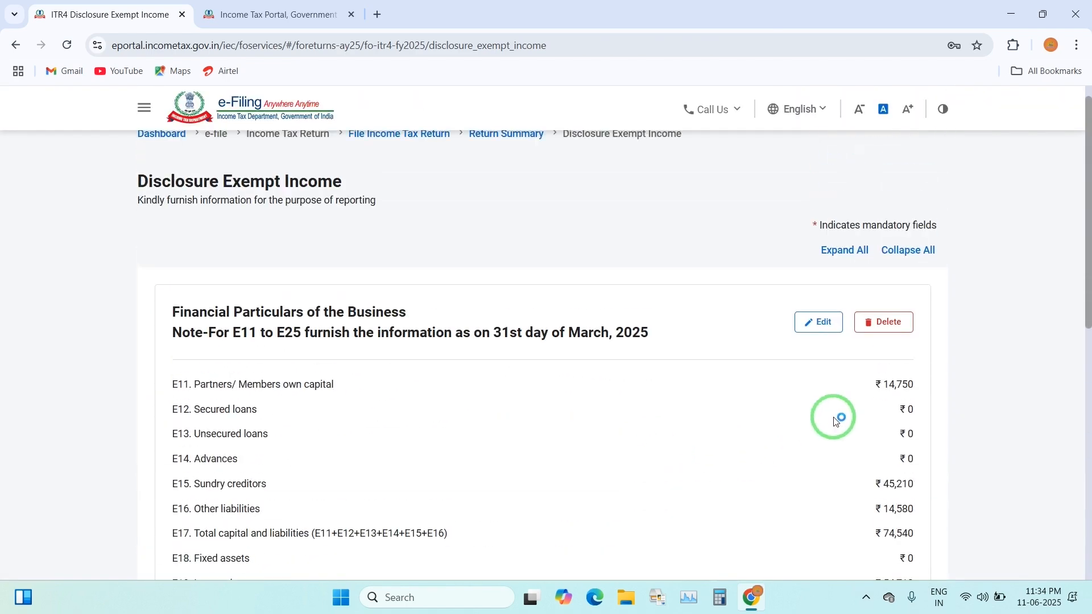
scroll(834, 420, "down", 7)
left_click(910, 472)
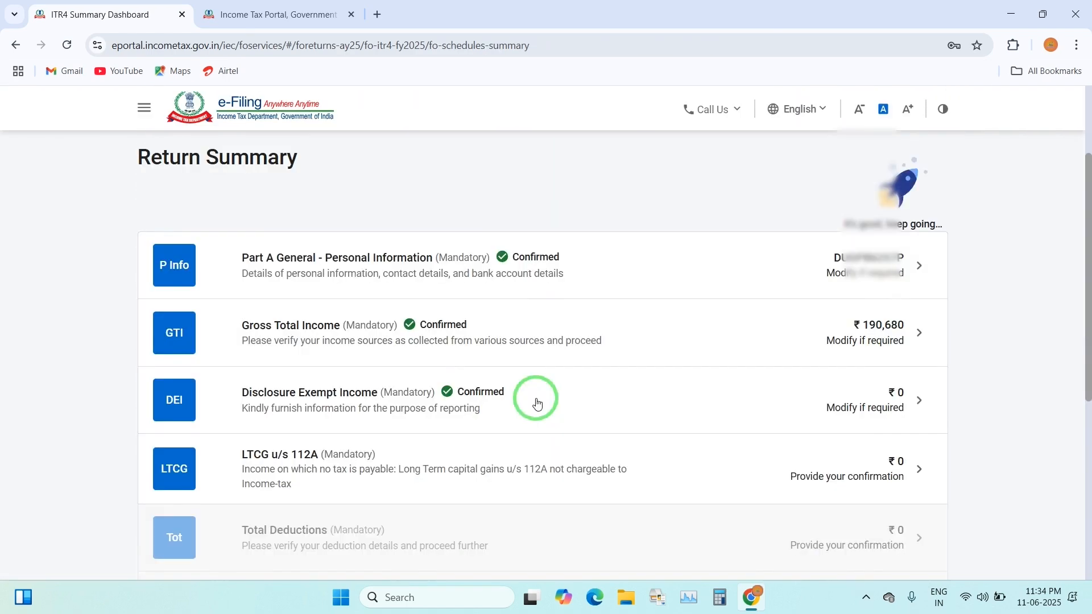
Open the LTCG u/s 112A schedule and keep the session from timing out
scroll(625, 408, "down", 1)
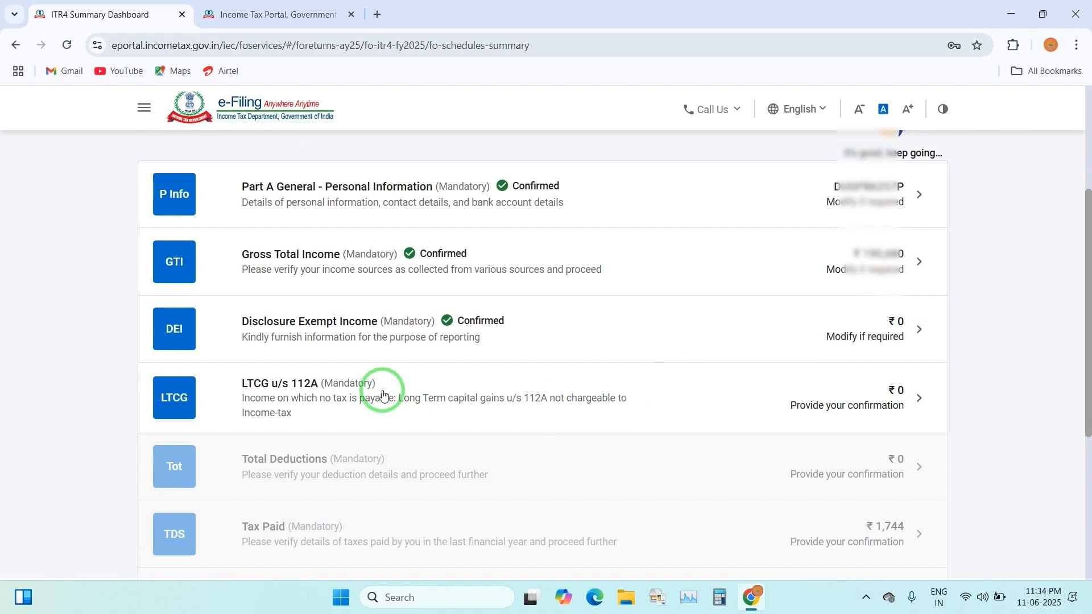
scroll(341, 369, "down", 1)
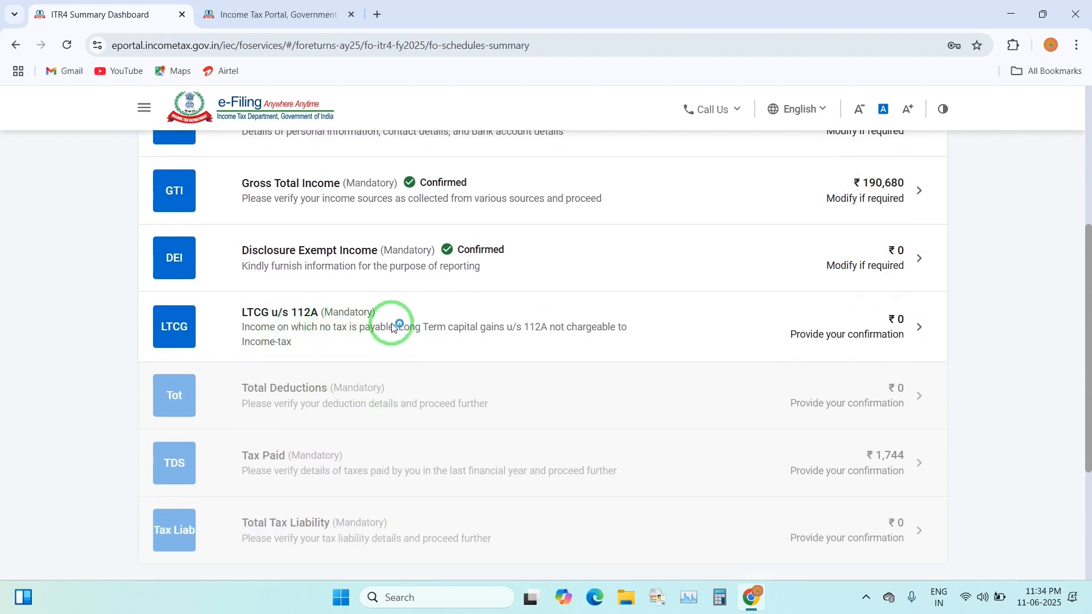
left_click(865, 334)
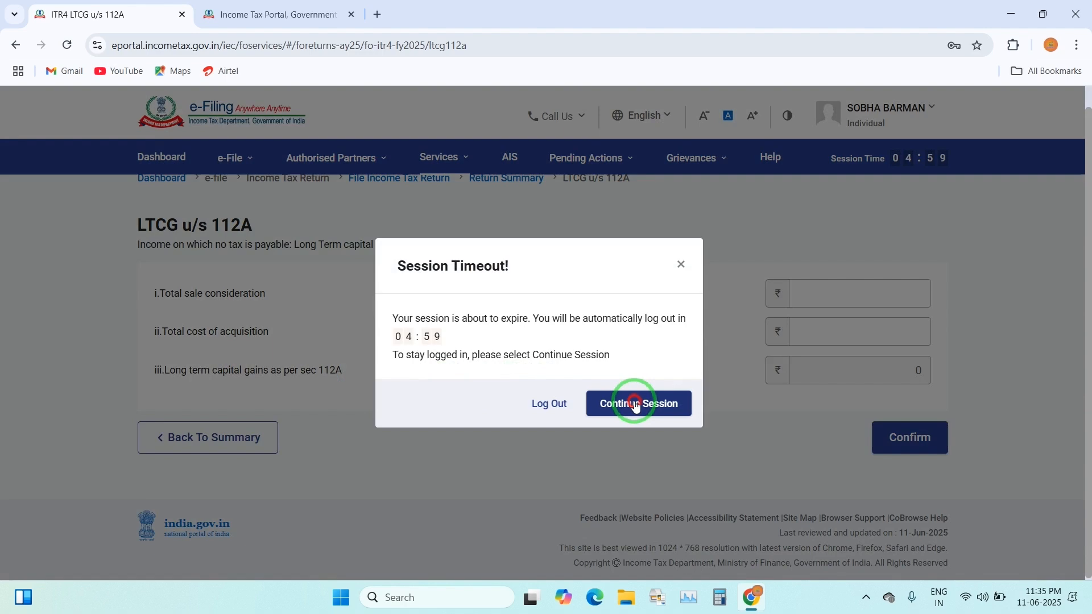
left_click(639, 402)
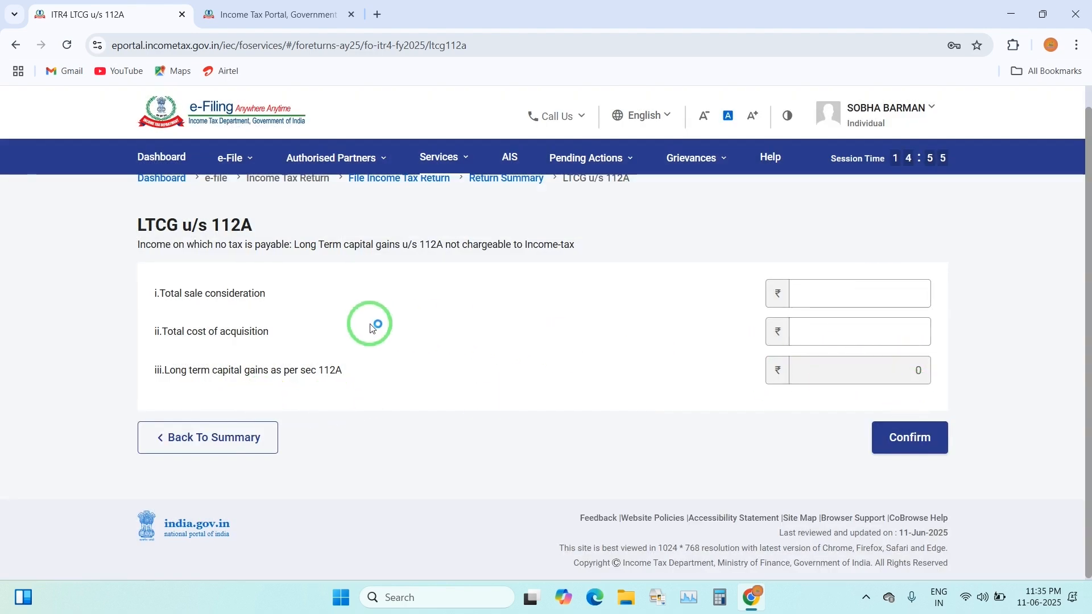
Enter sale consideration 225400 and cost of acquisition 45670, then confirm the gains
left_click(873, 297)
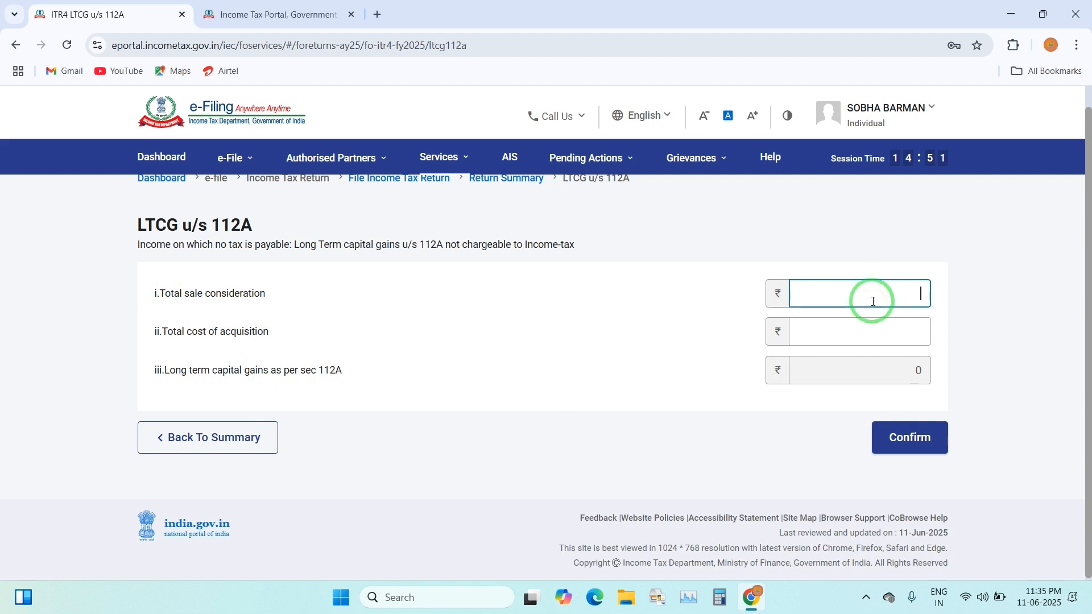
type("225400")
left_click(877, 322)
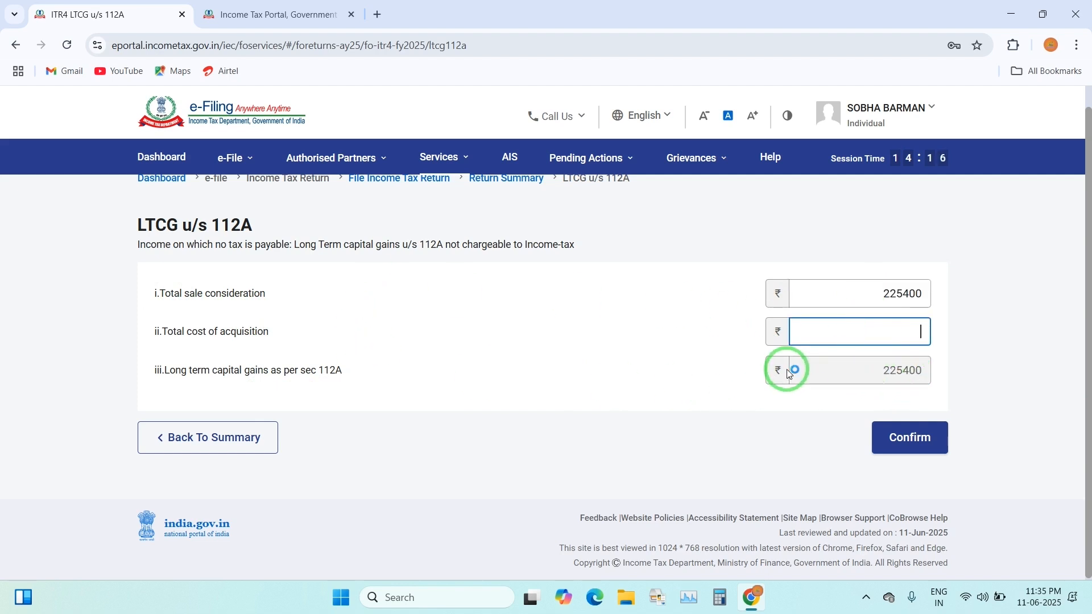
type("45670")
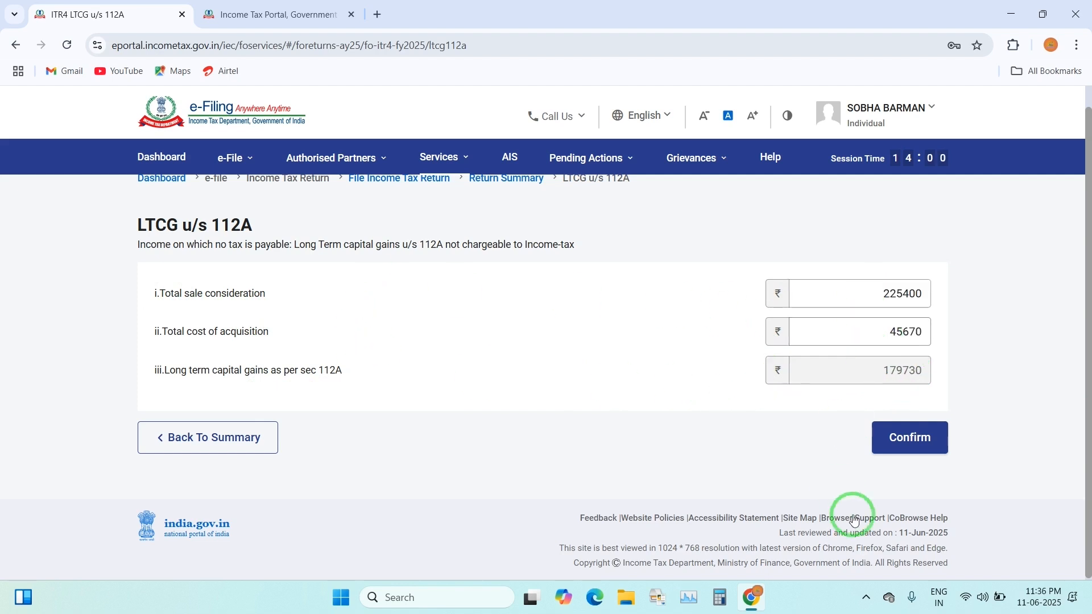
left_click(817, 370)
left_click(946, 447)
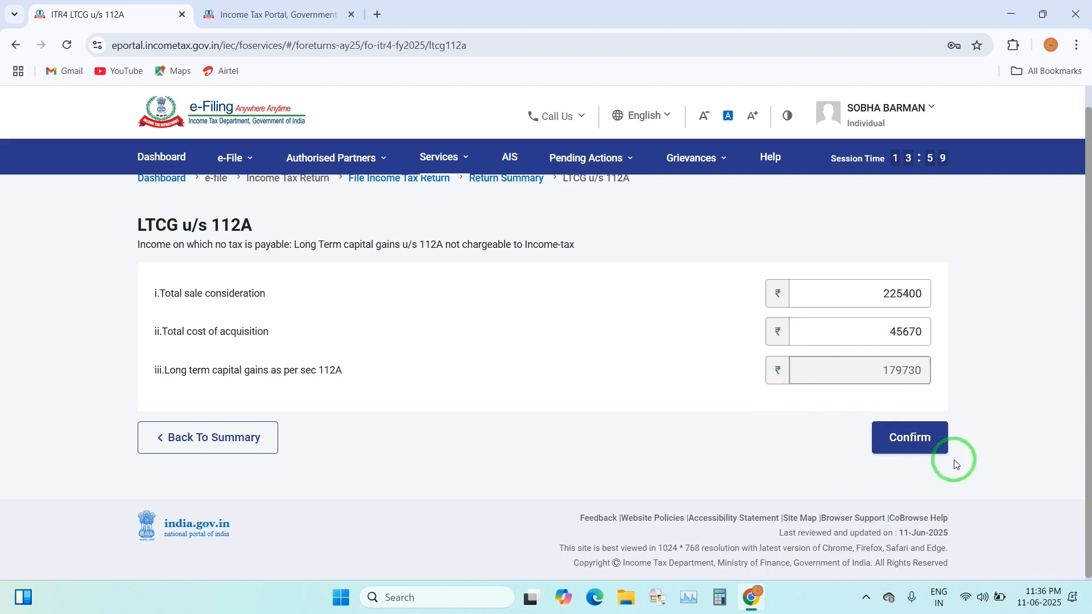
left_click(901, 444)
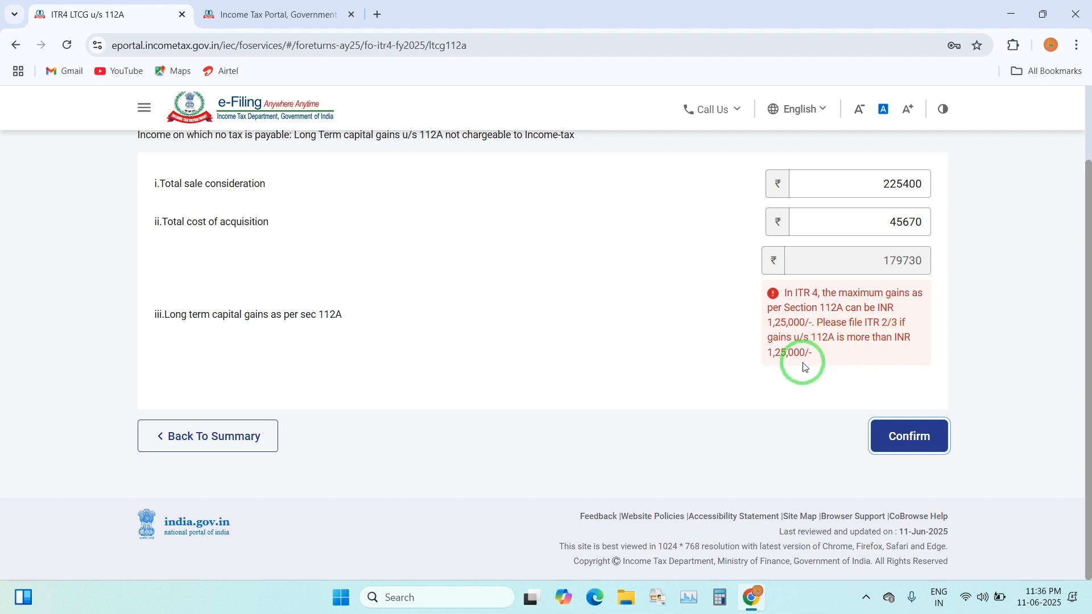
scroll(805, 367, "up", 1)
scroll(897, 405, "up", 2)
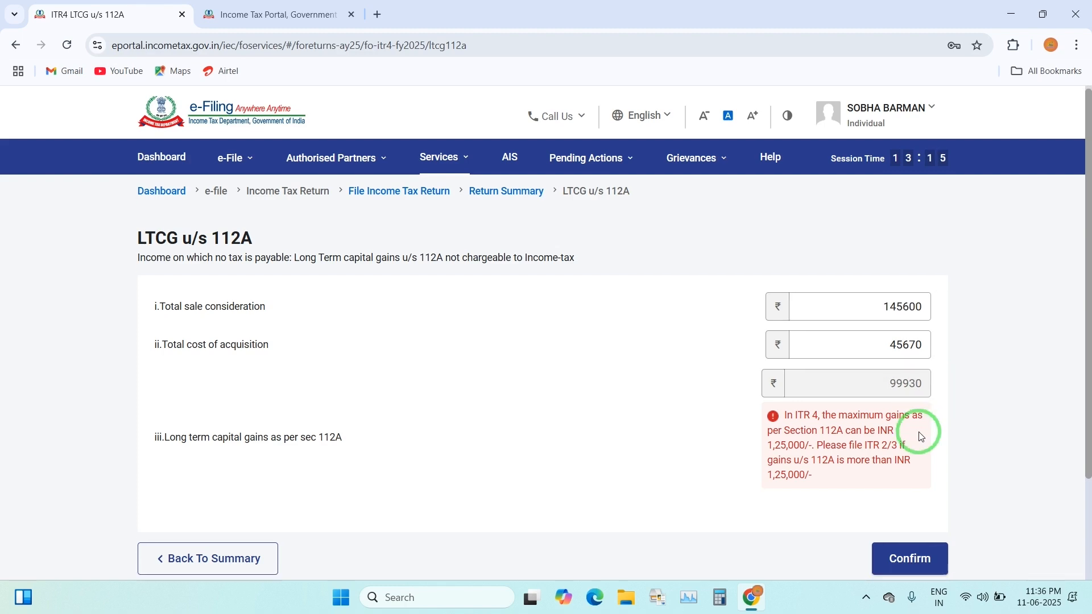
scroll(919, 436, "down", 2)
Confirm the revised LTCG figures of ₹99,930 and return to the summary
left_click(909, 462)
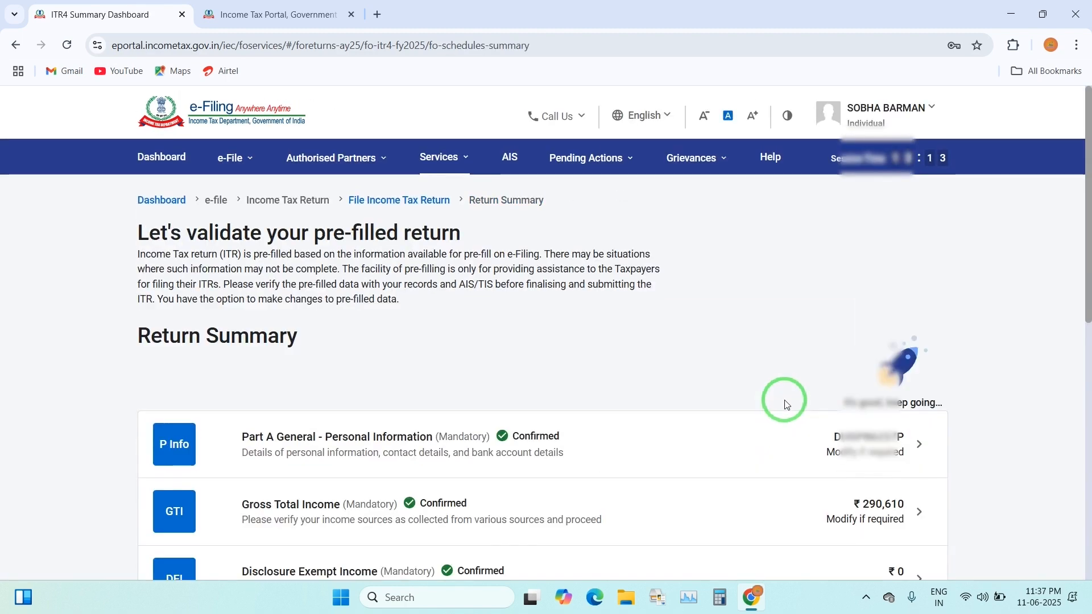
scroll(782, 409, "down", 5)
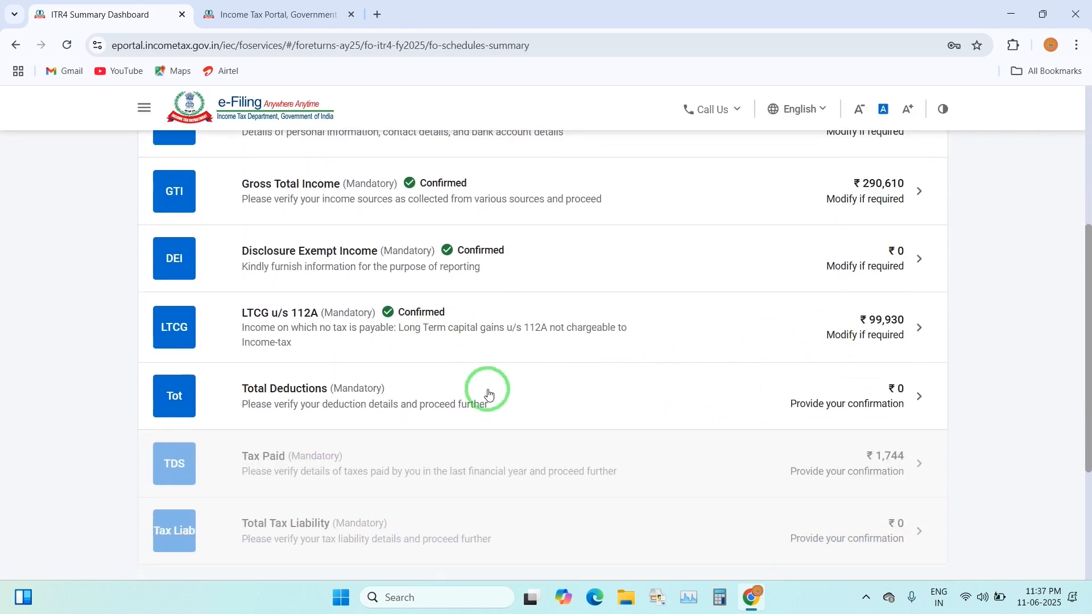
scroll(492, 426, "up", 3)
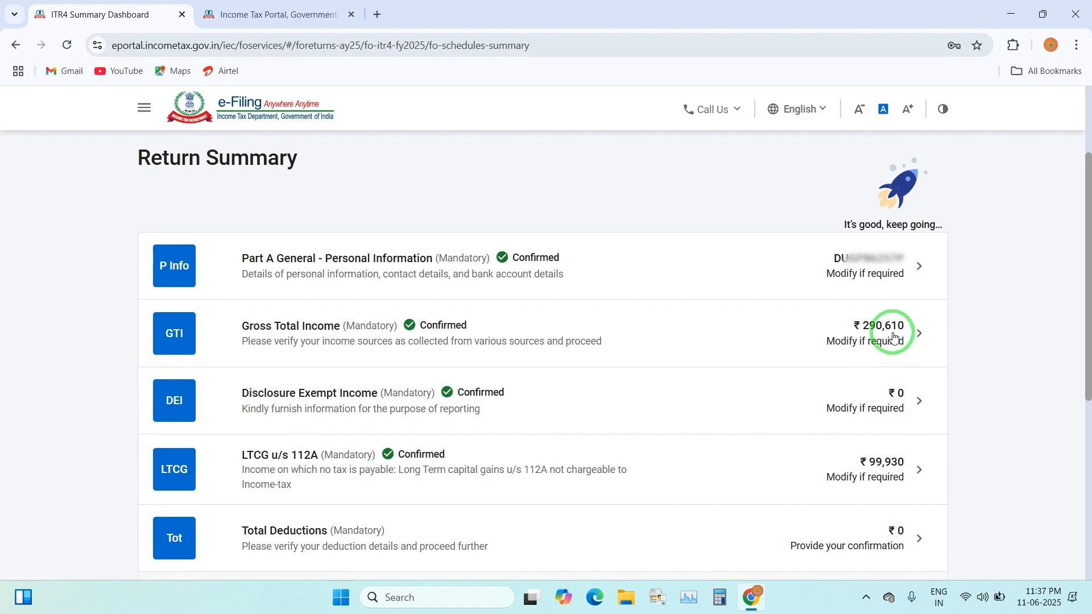
scroll(894, 335, "down", 3)
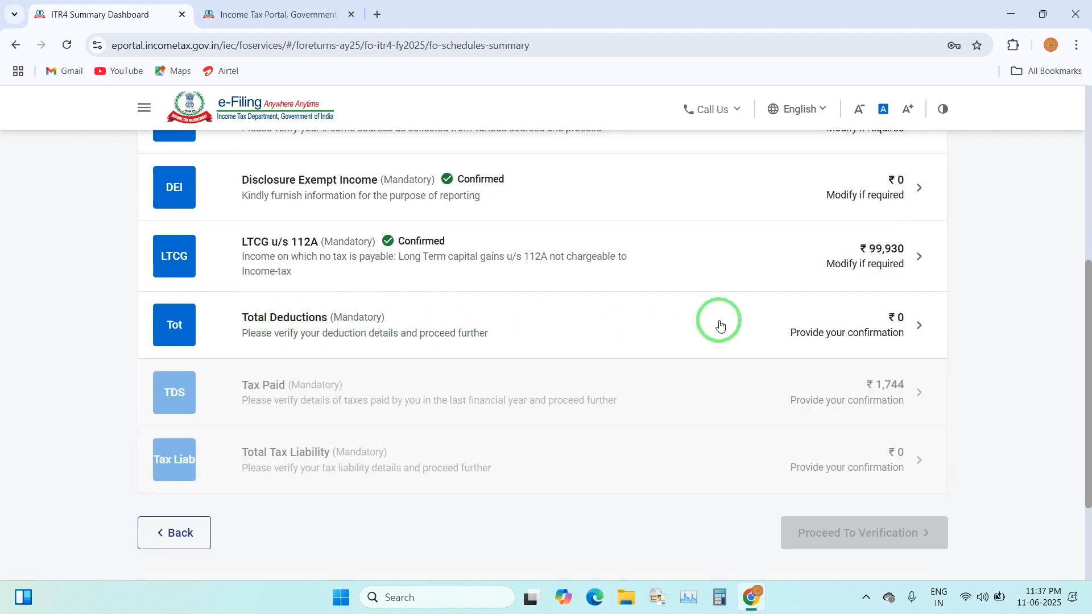
Review the Total Deductions schedule down to the bottom and confirm it at ₹0
left_click(785, 330)
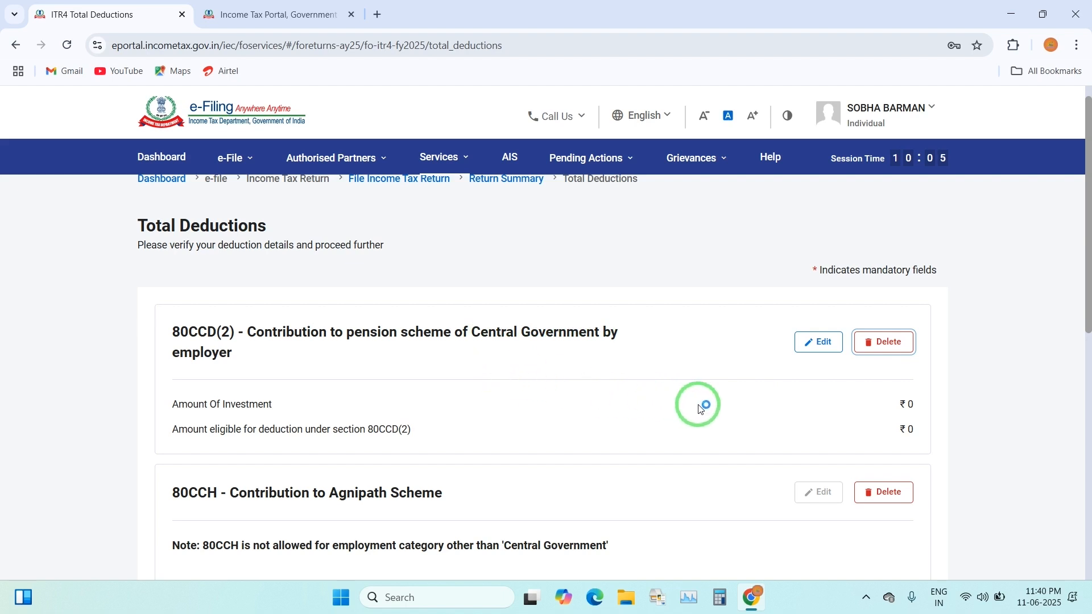
scroll(693, 414, "down", 2)
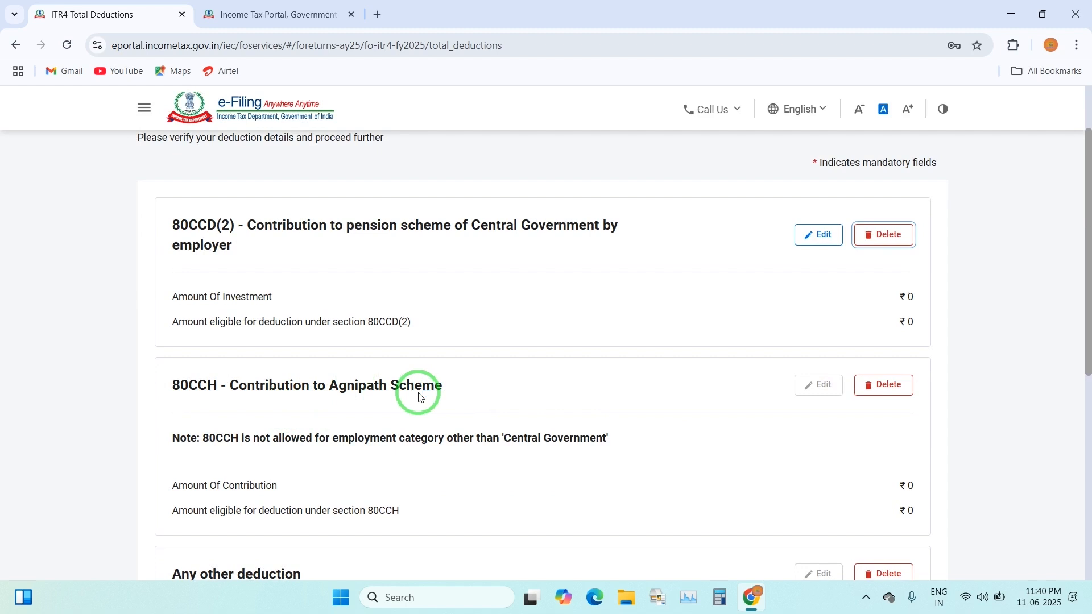
scroll(482, 408, "down", 1)
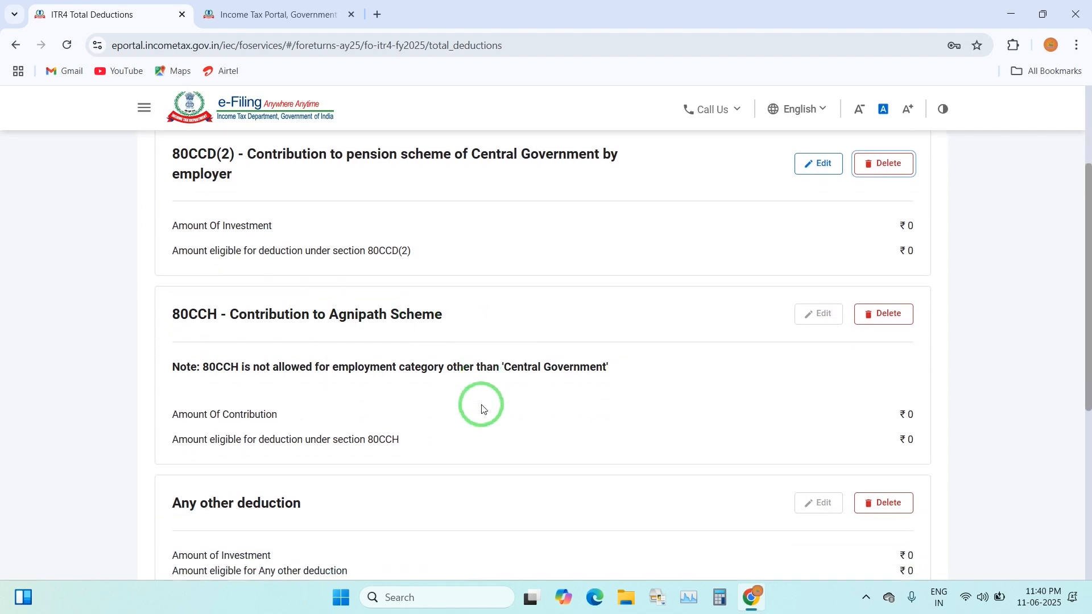
scroll(549, 404, "down", 1)
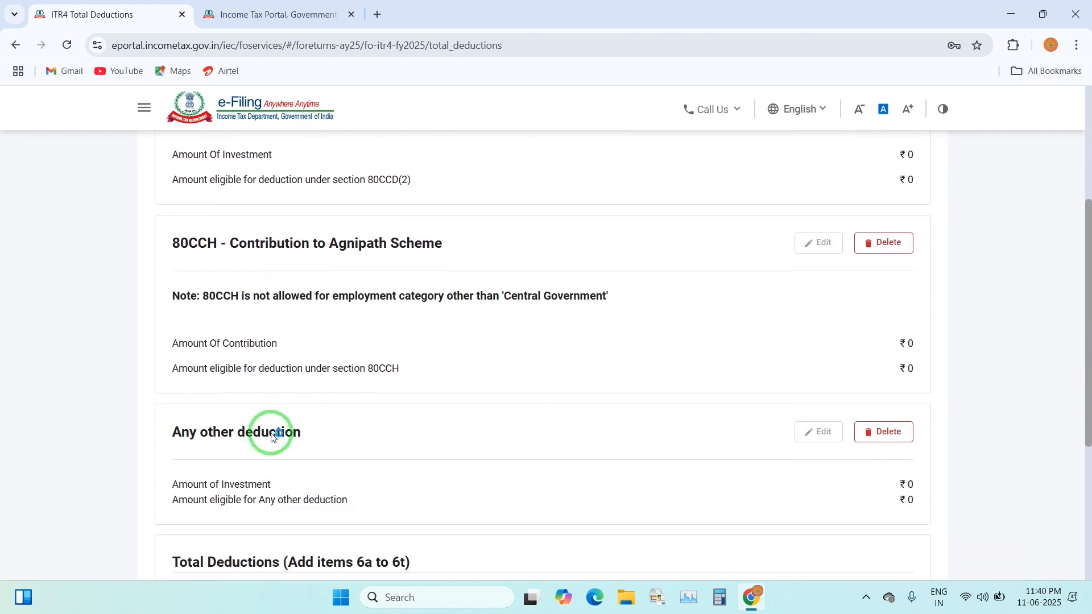
scroll(448, 456, "down", 1)
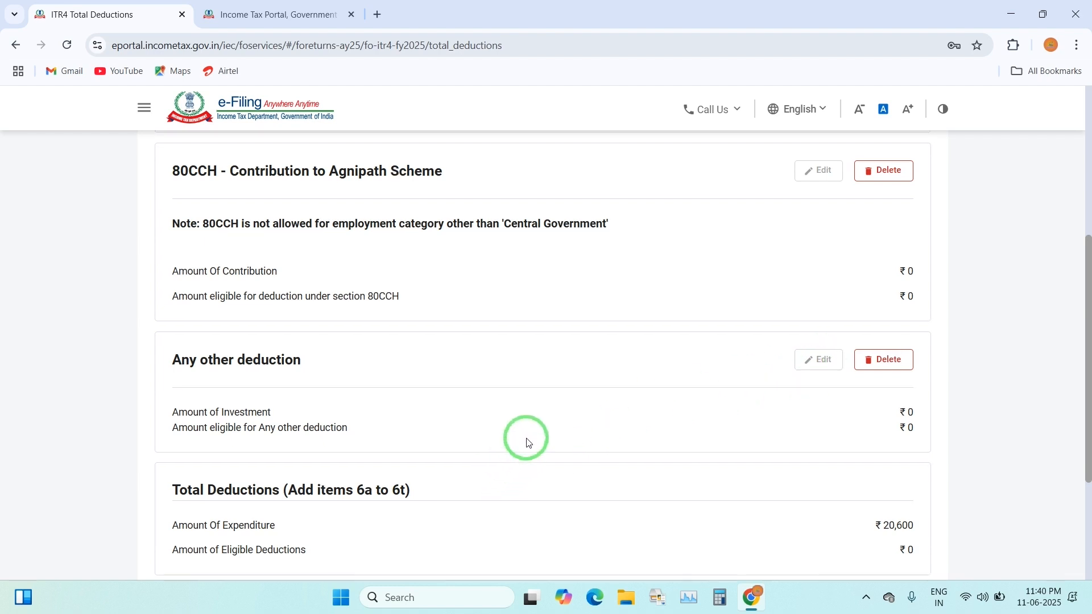
scroll(526, 441, "down", 3)
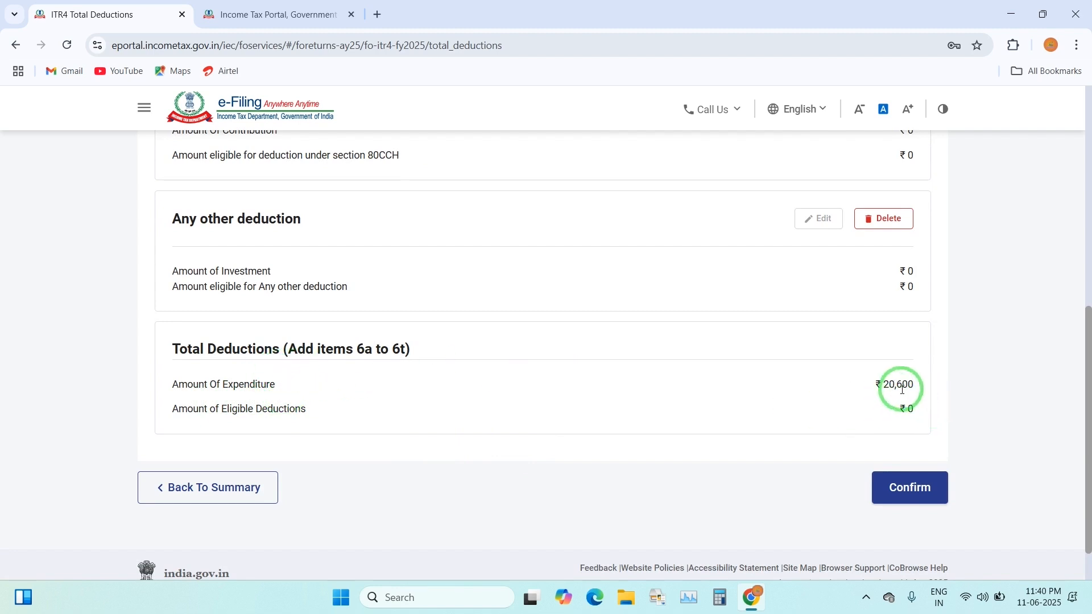
left_click(910, 488)
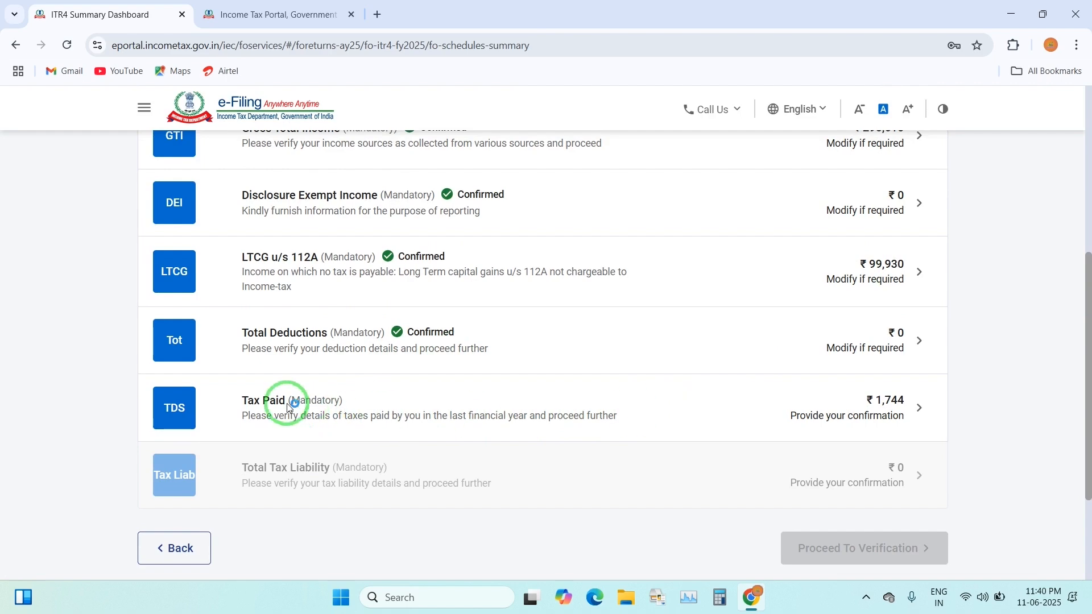
Review the Tax Paid schedule totalling ₹1,744 and confirm it
left_click(884, 421)
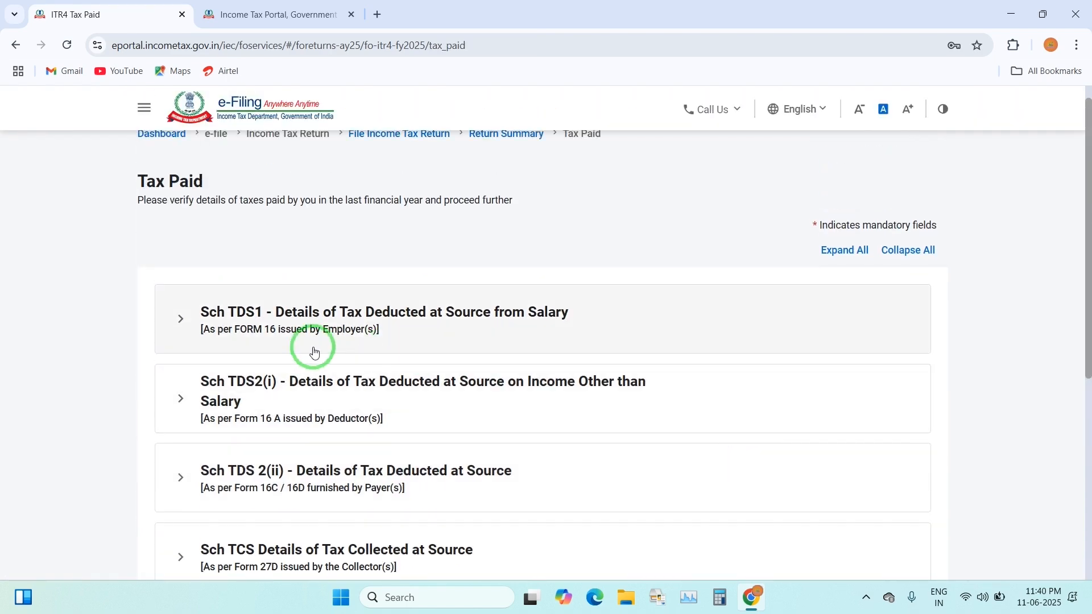
scroll(624, 377, "down", 6)
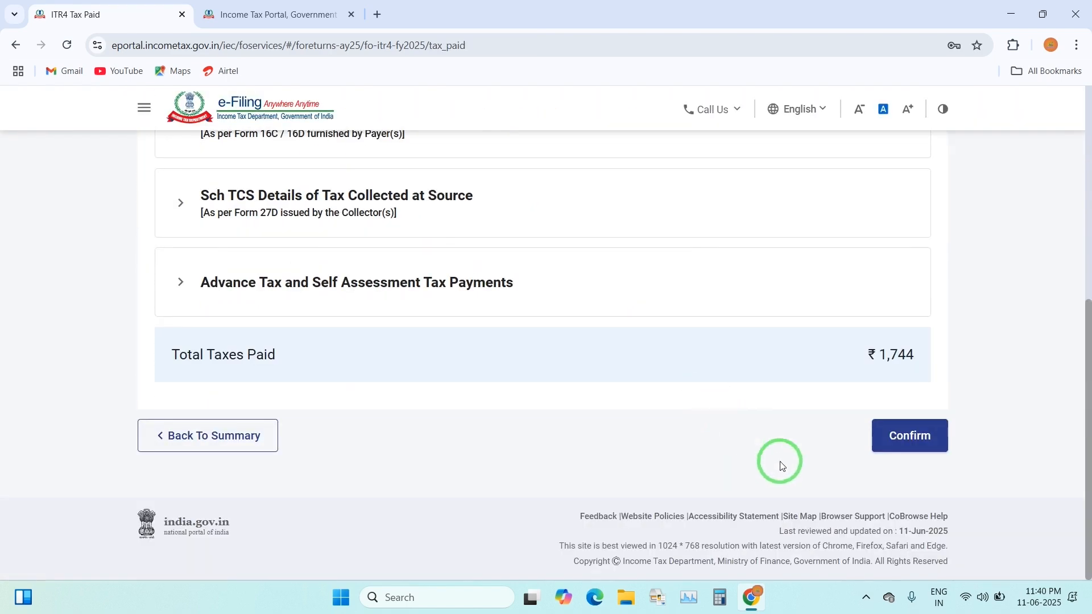
left_click(895, 436)
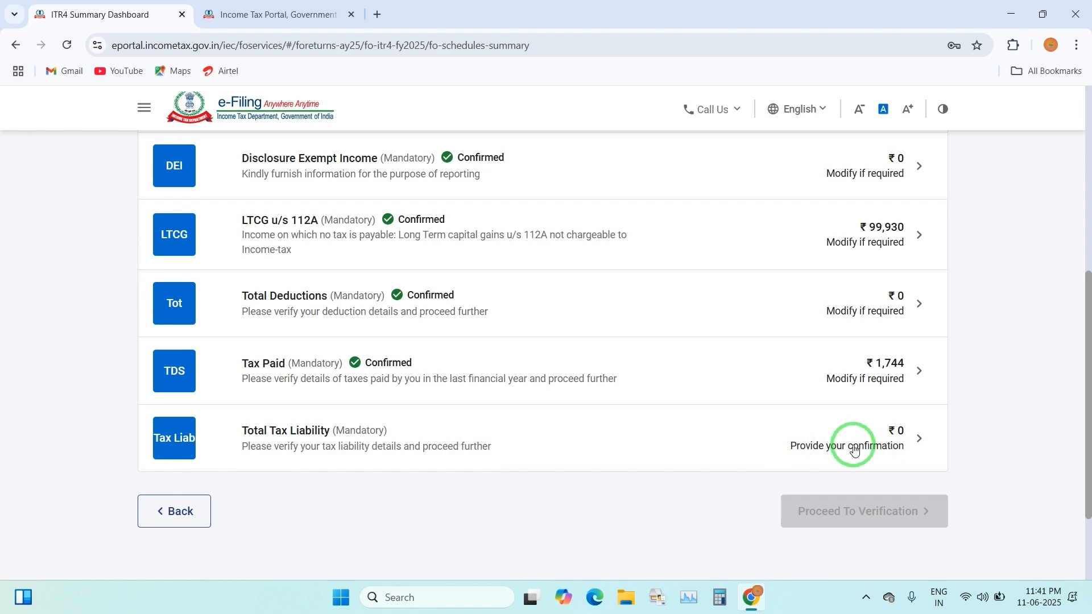
scroll(854, 446, "up", 6)
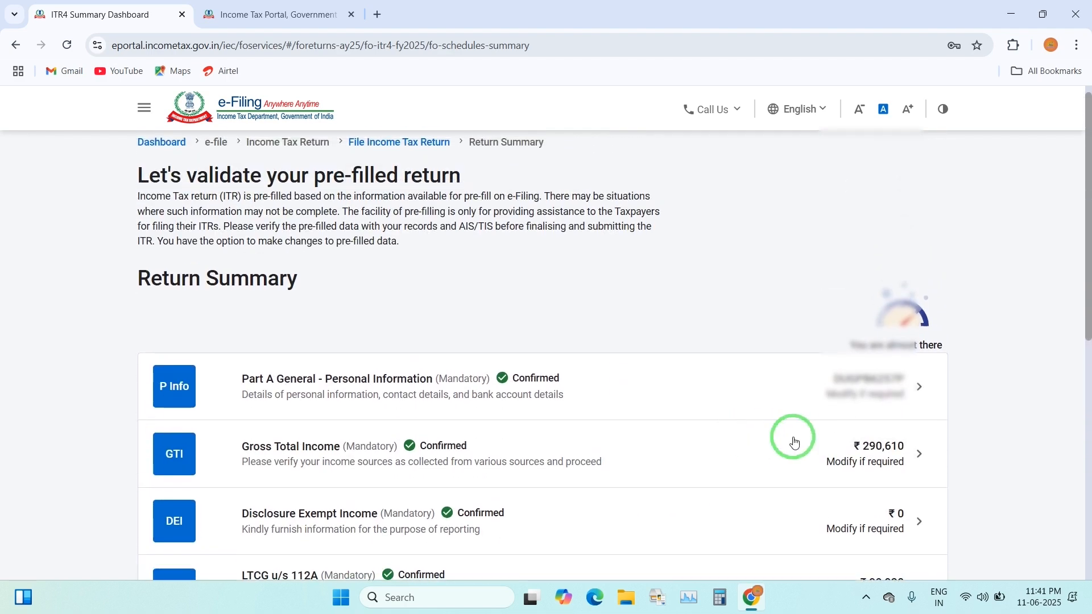
scroll(839, 453, "down", 2)
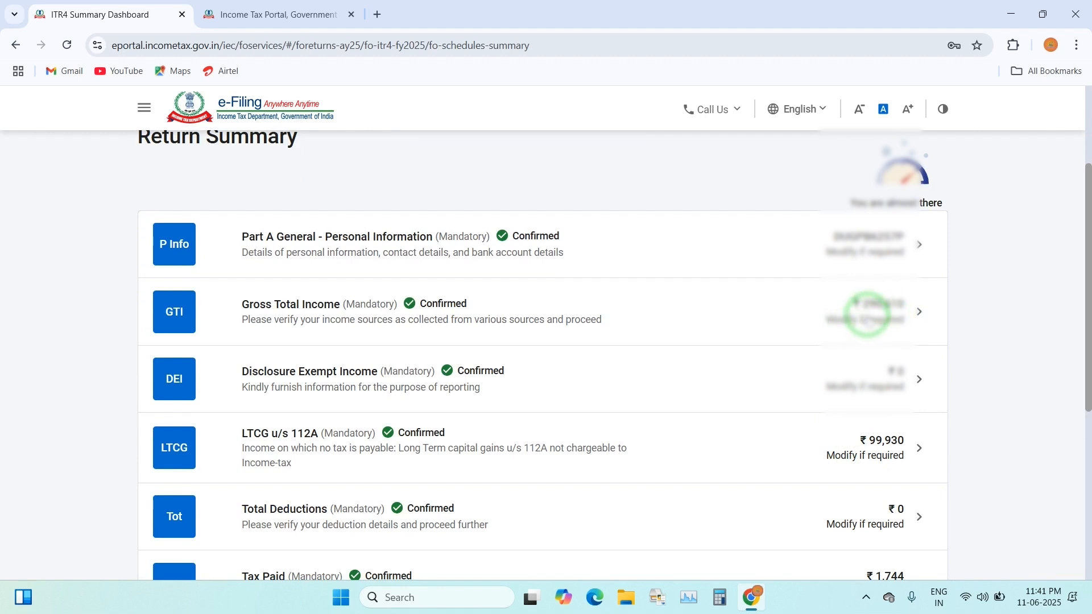
Edit Gross Total Income's business income and delete the 44ADA profession entry
left_click(867, 315)
scroll(667, 393, "down", 2)
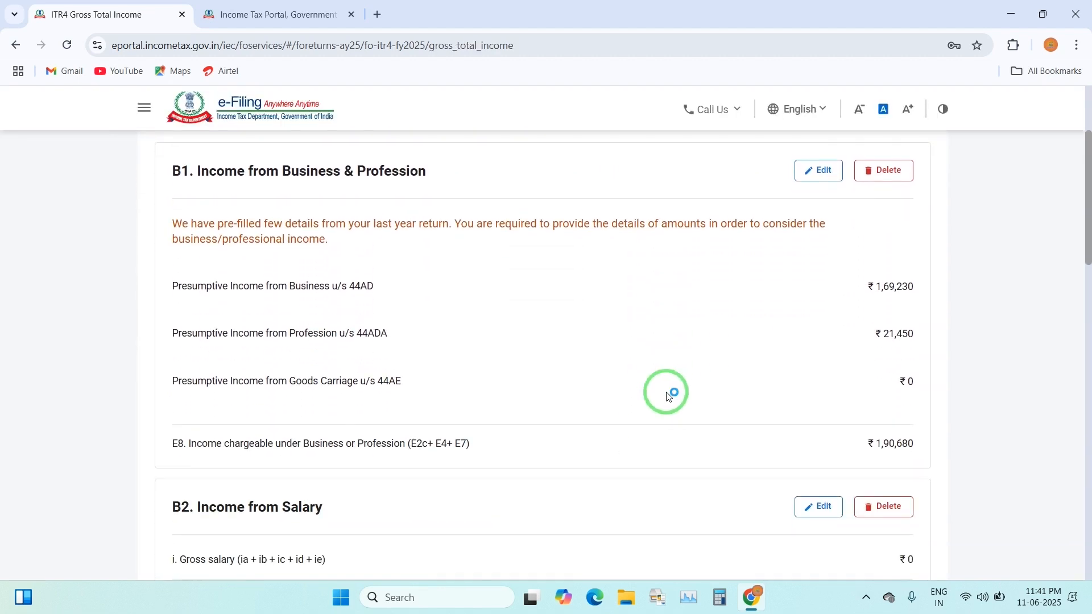
scroll(671, 394, "down", 1)
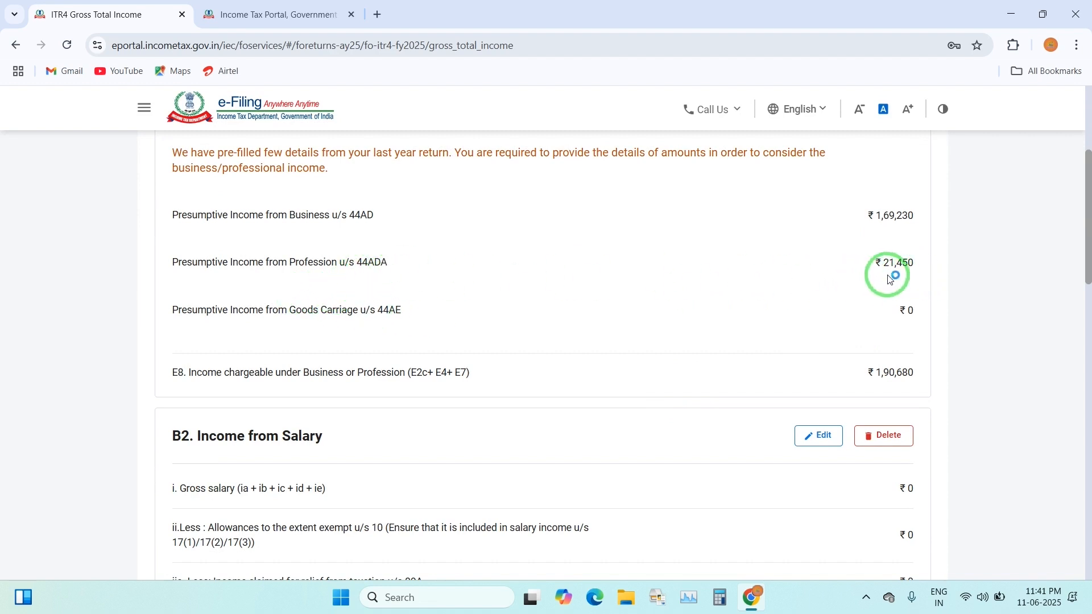
scroll(891, 280, "up", 2)
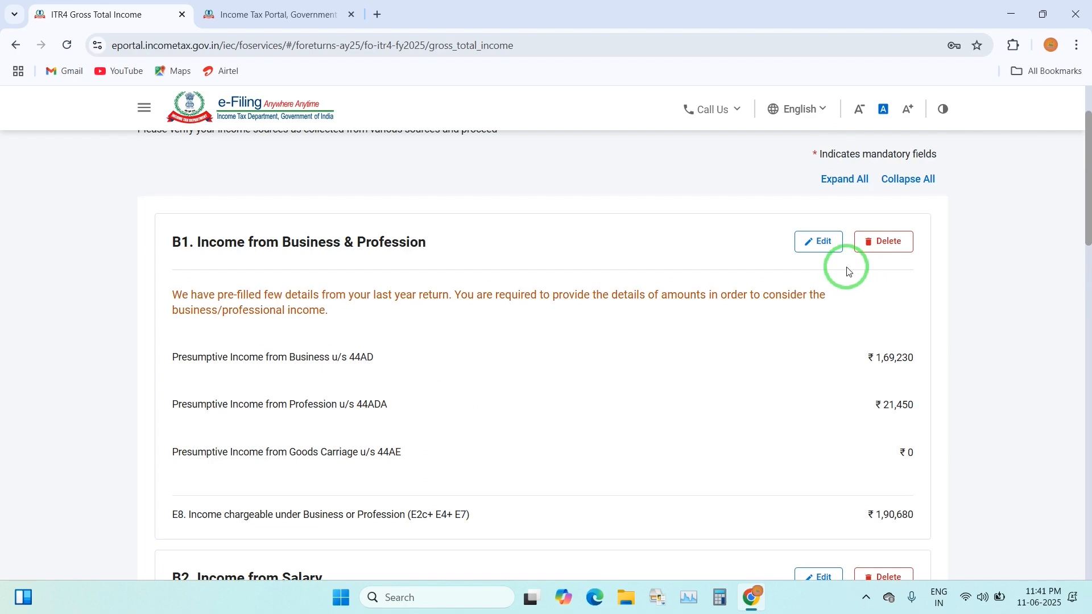
left_click(822, 243)
scroll(563, 409, "down", 2)
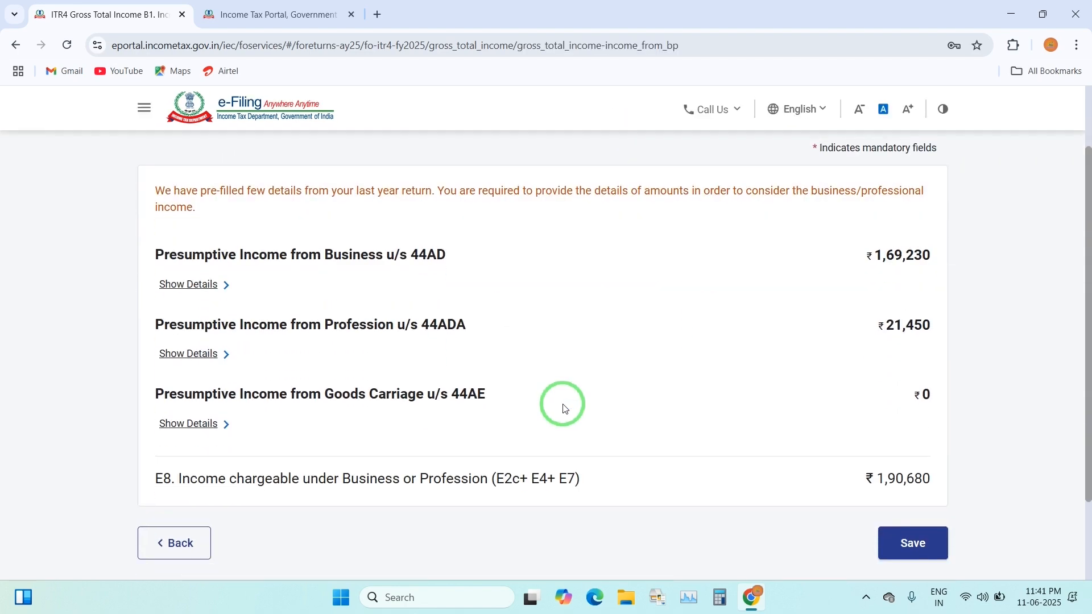
left_click(200, 354)
left_click(176, 519)
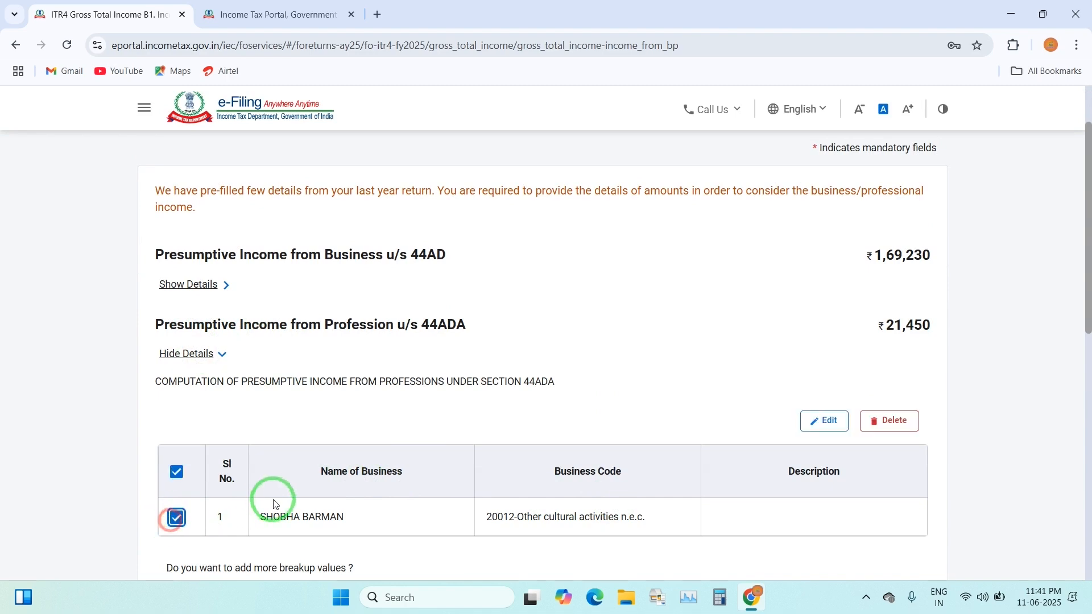
scroll(701, 460, "down", 1)
left_click(880, 350)
left_click(664, 377)
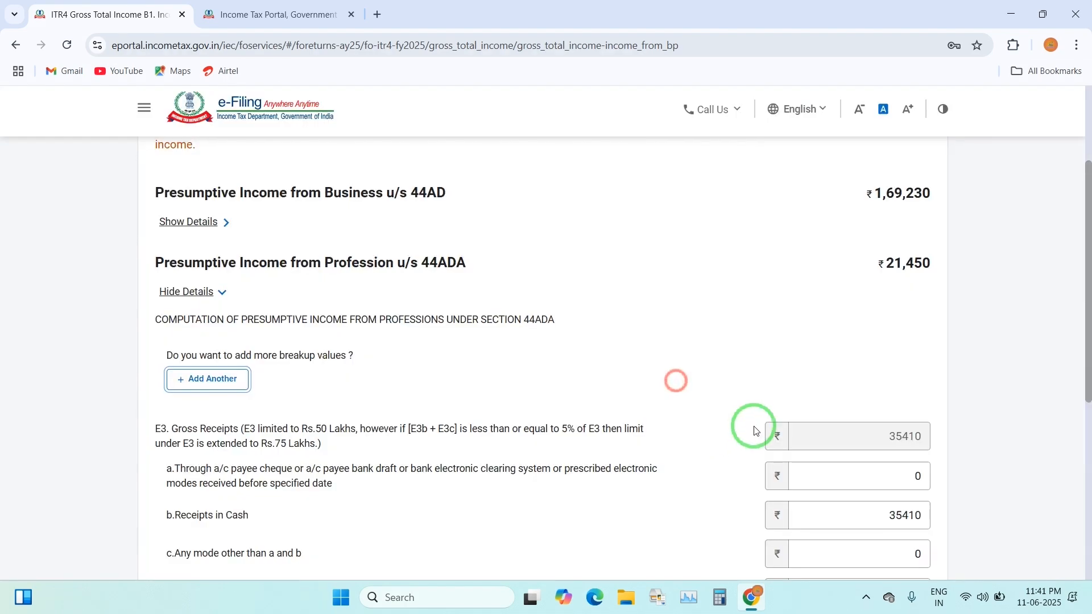
scroll(711, 444, "down", 5)
scroll(757, 449, "up", 4)
Clear the 35410 cash receipts amount and save the 44ADA changes
double_click(849, 442)
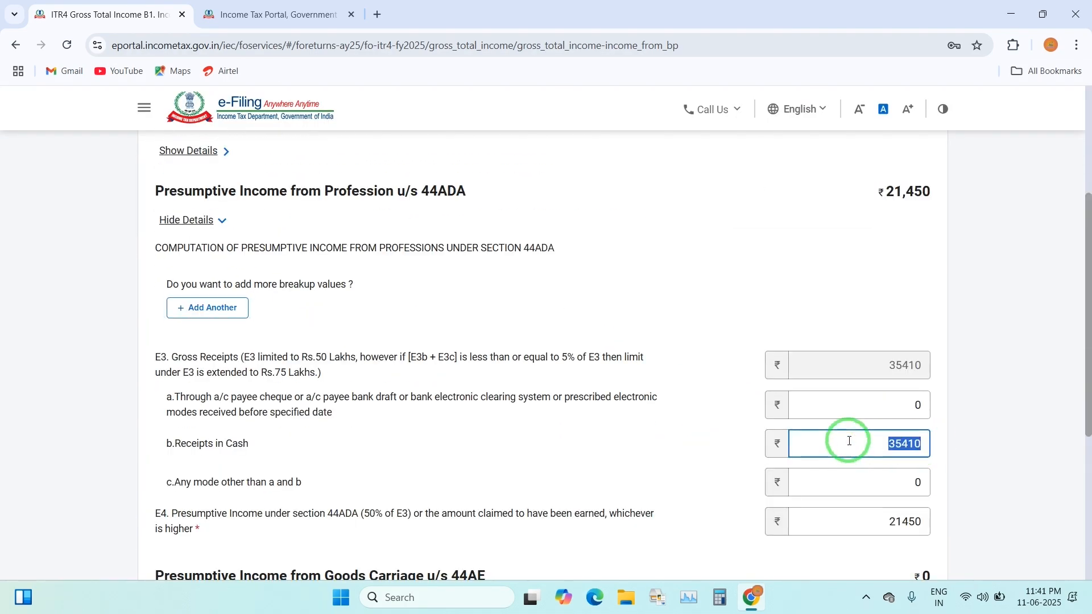
double_click(842, 528)
key("BackSpace")
scroll(887, 500, "down", 5)
left_click(925, 443)
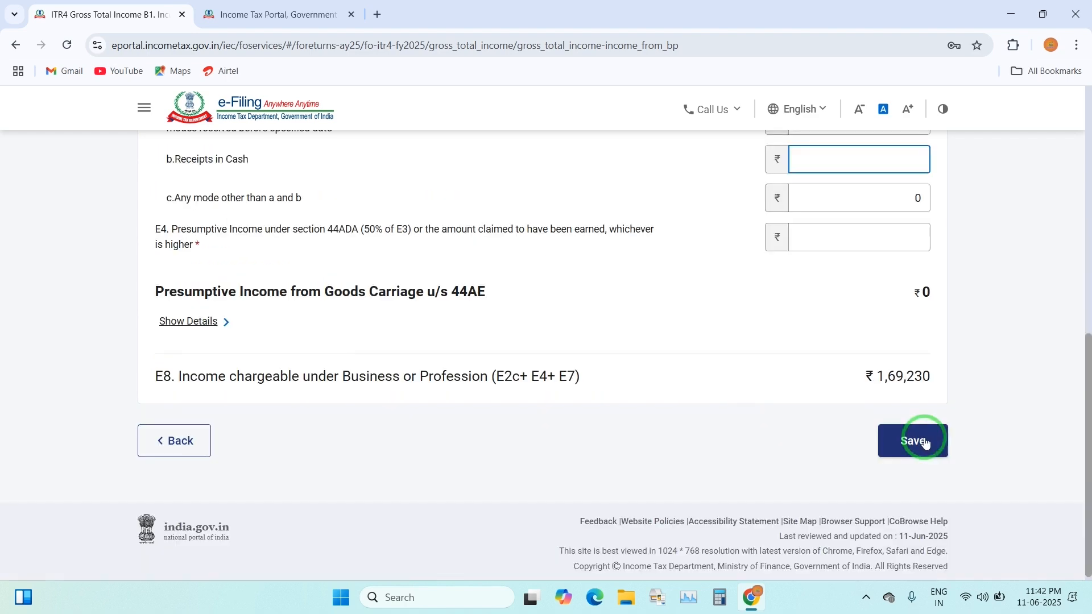
left_click(924, 443)
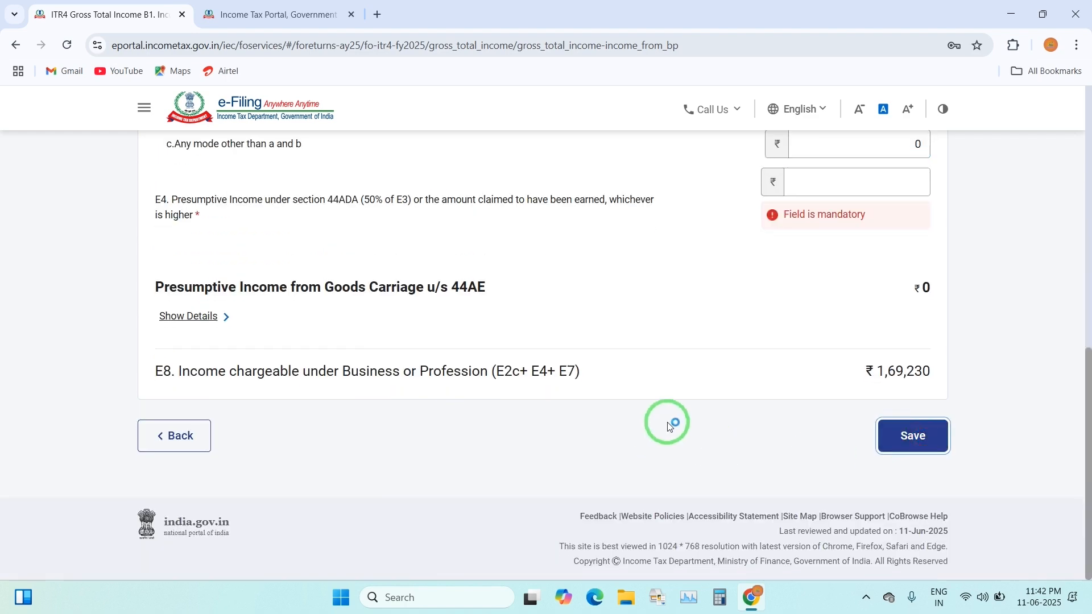
Set the 44ADA E4 presumptive income to 0 and save
scroll(669, 427, "up", 15)
left_click(183, 483)
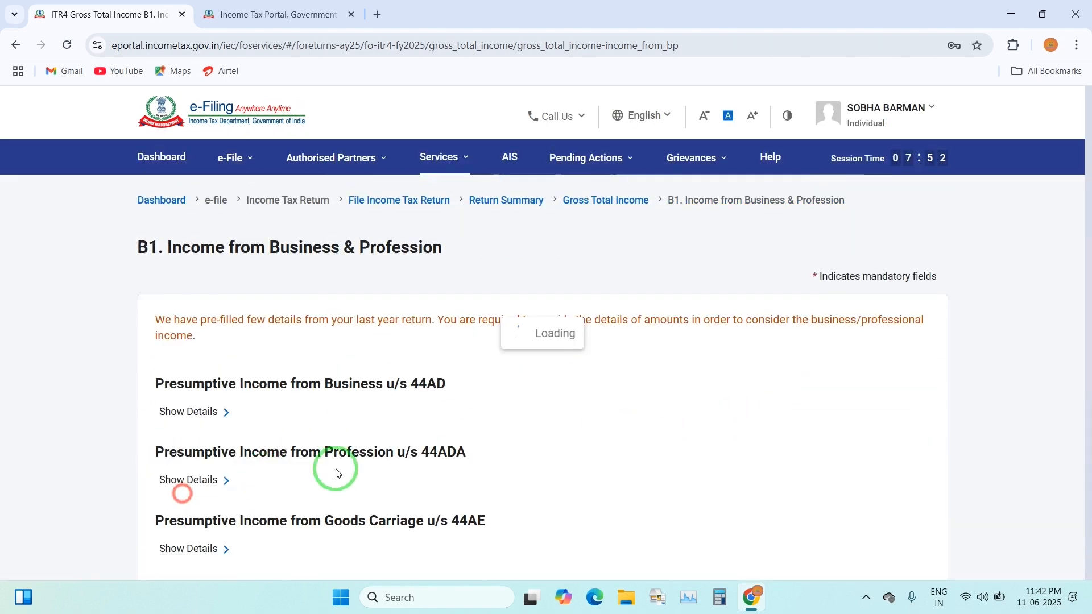
scroll(475, 439, "down", 1)
left_click(188, 460)
scroll(453, 451, "down", 5)
left_click(899, 444)
left_click(920, 442)
key("BackSpace")
key("BackSpace")
key("BackSpace")
key("BackSpace")
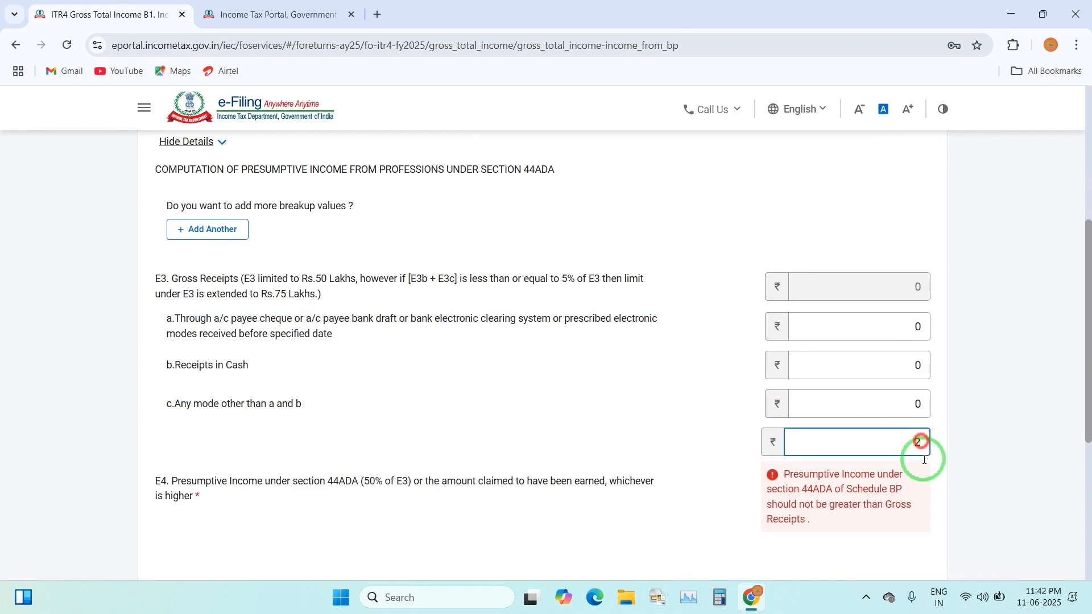
key("BackSpace")
scroll(853, 466, "down", 3)
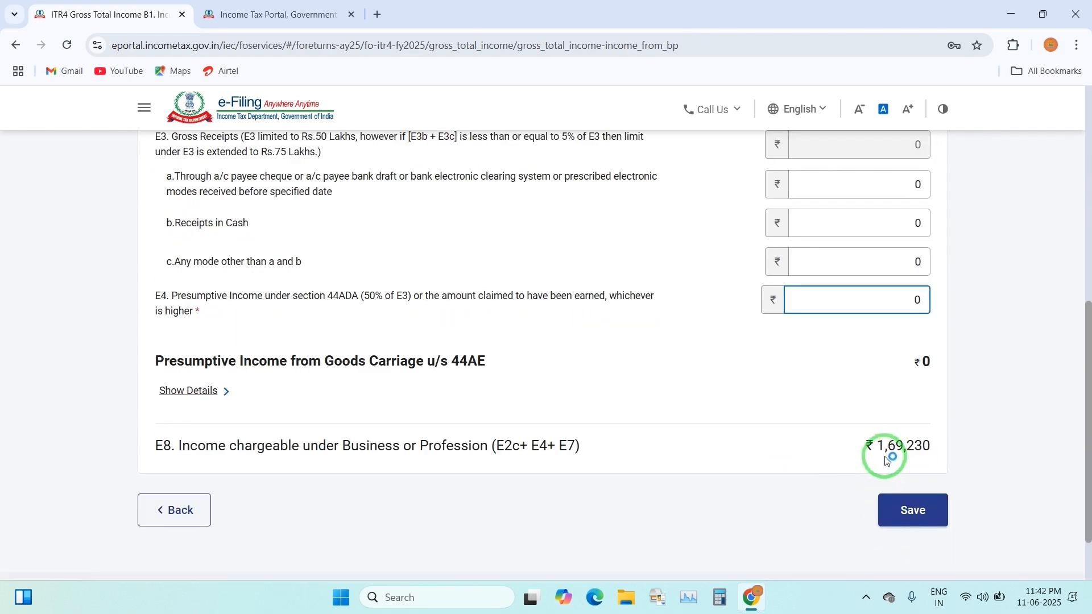
left_click(908, 510)
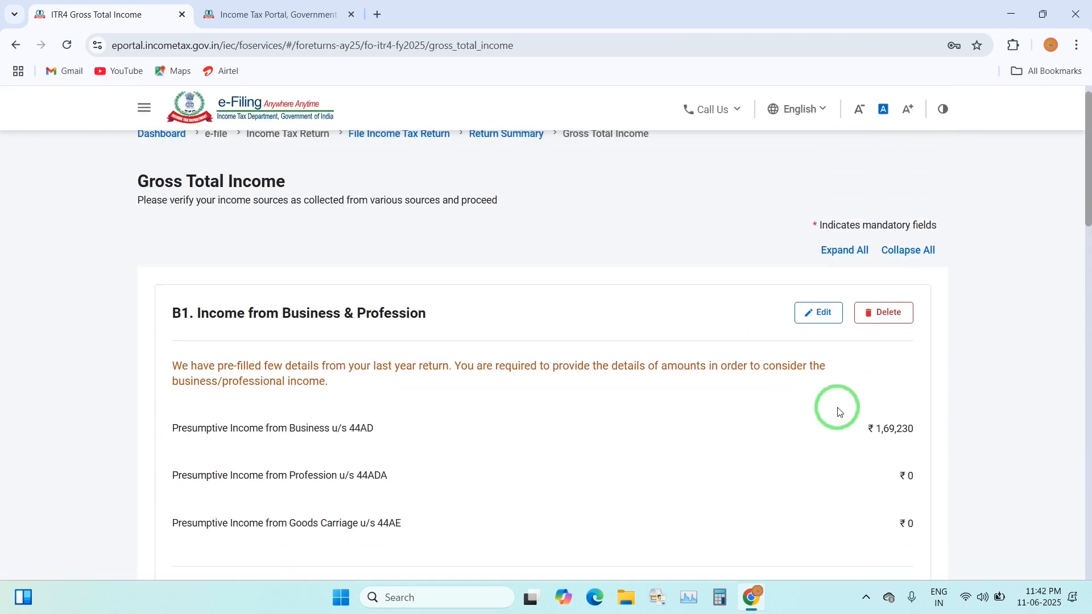
Reopen the B1 business income for editing and expand the 44AD details
scroll(864, 438, "down", 3)
scroll(880, 457, "down", 1)
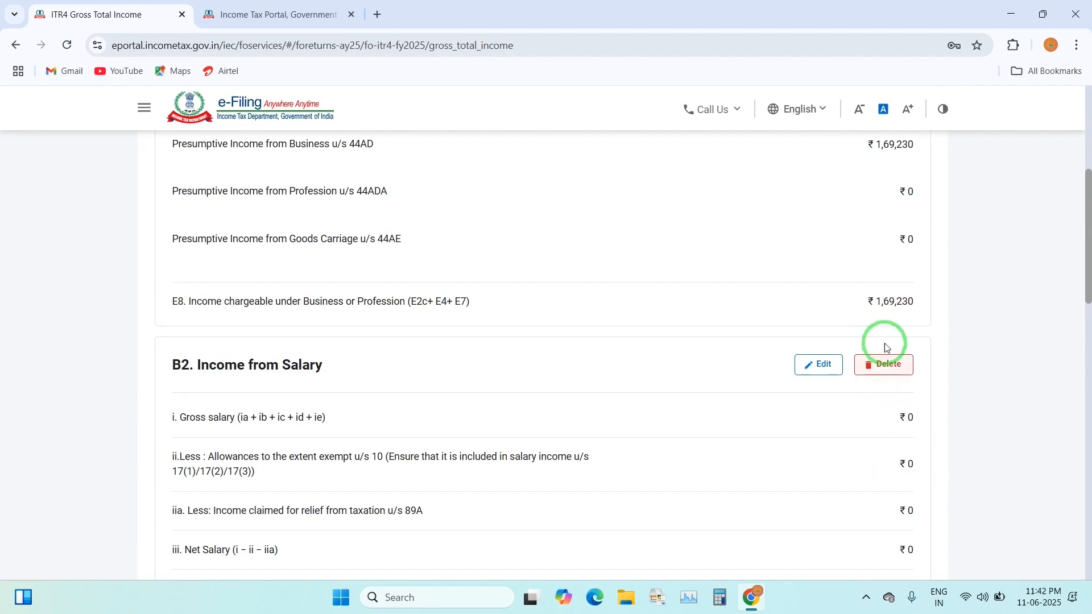
scroll(904, 341, "down", 4)
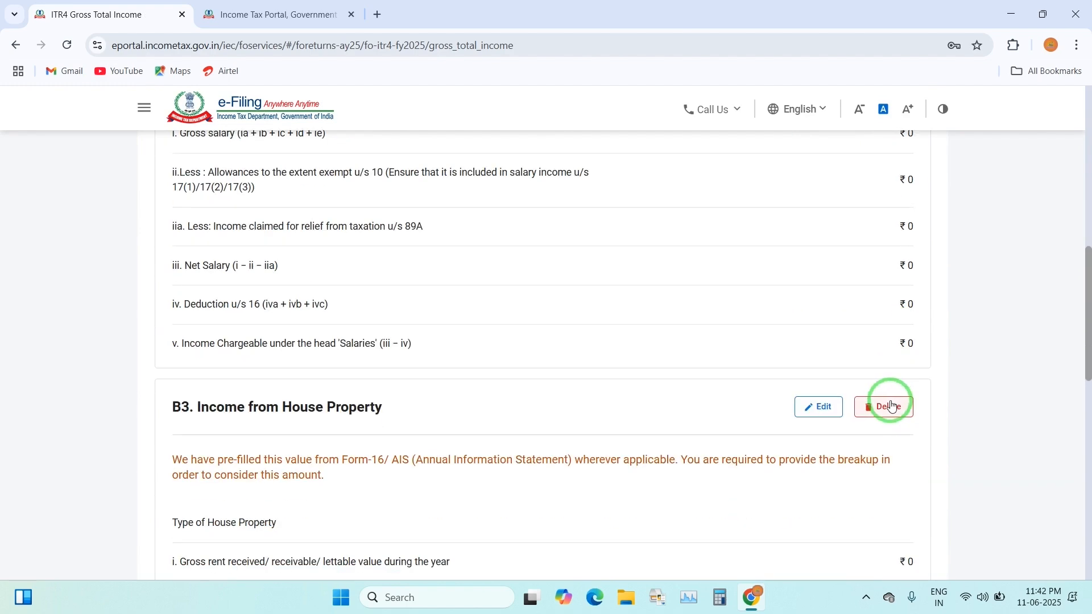
scroll(816, 447, "up", 4)
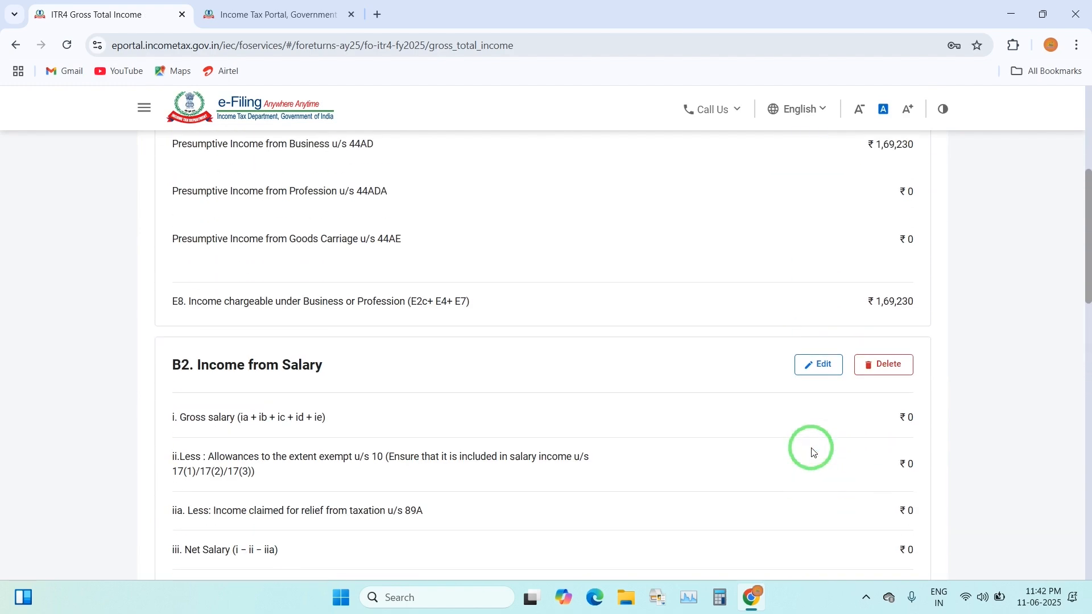
scroll(800, 382, "up", 2)
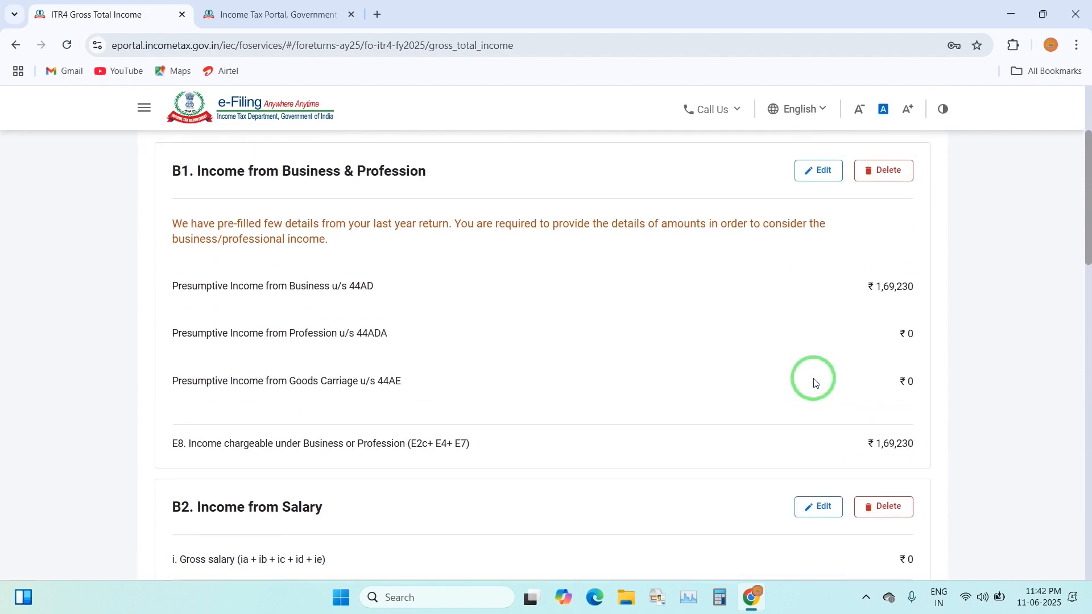
left_click(814, 170)
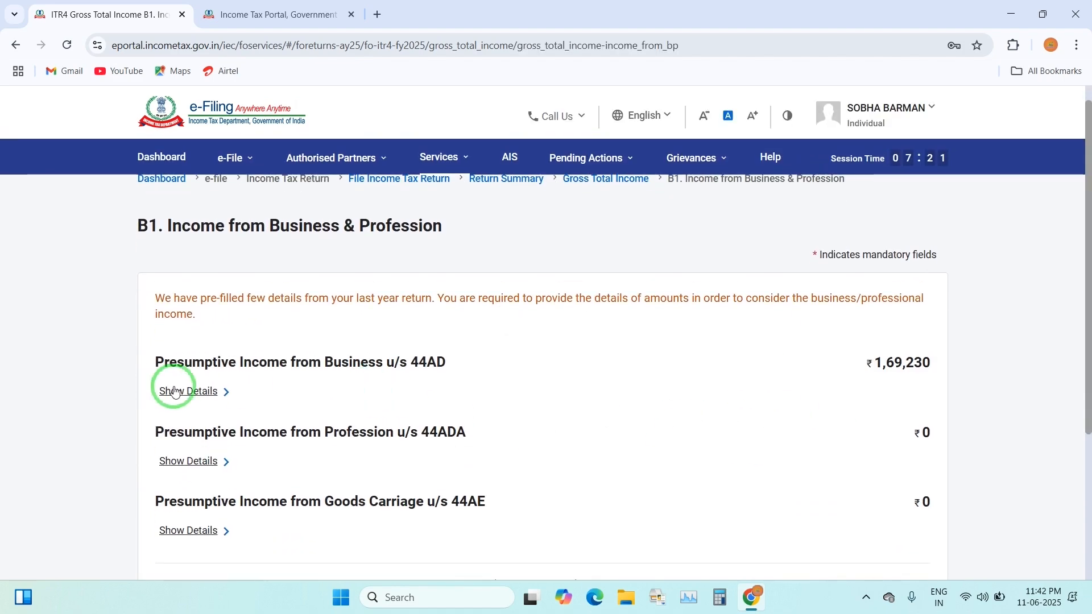
left_click(175, 390)
Replace the 44AD receipts so business income is ₹1,55,200, save, keeping Gross Total Income at ₹2,55,130
double_click(850, 283)
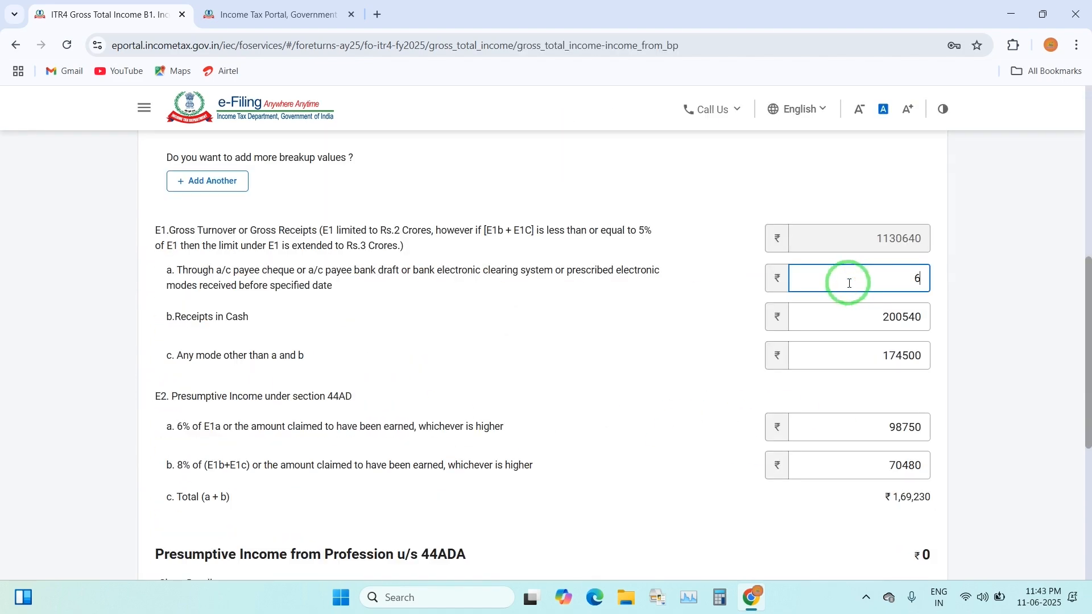
scroll(858, 364, "down", 4)
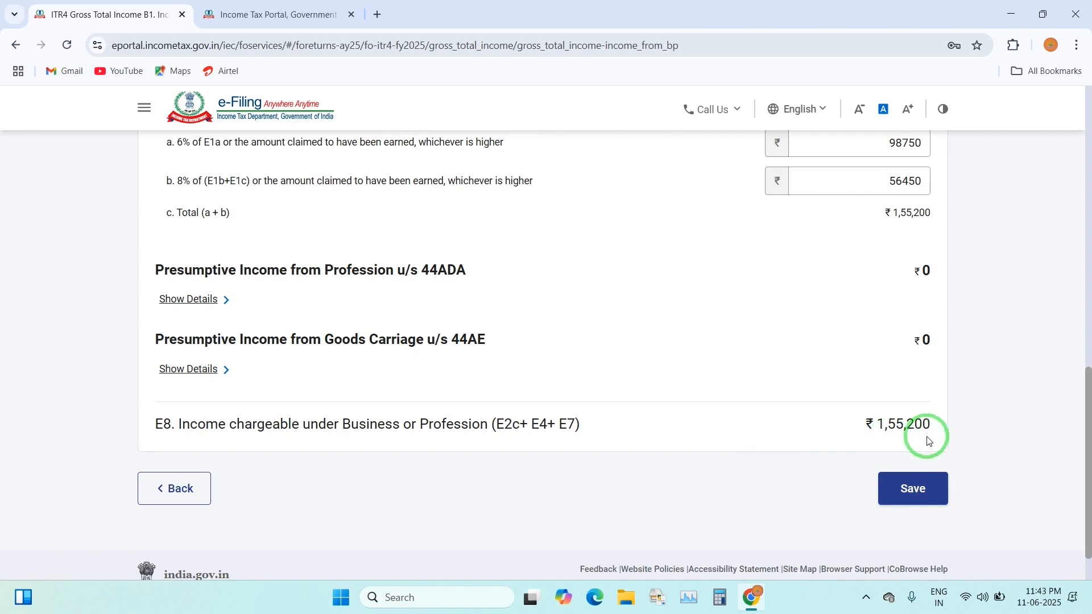
left_click(914, 490)
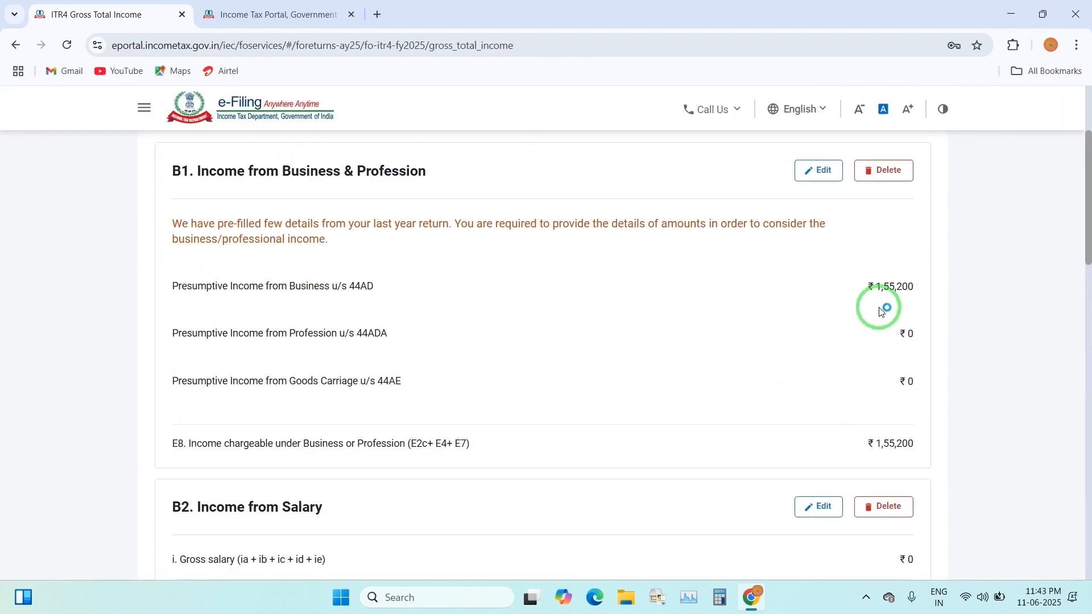
scroll(887, 318, "down", 7)
scroll(873, 429, "down", 11)
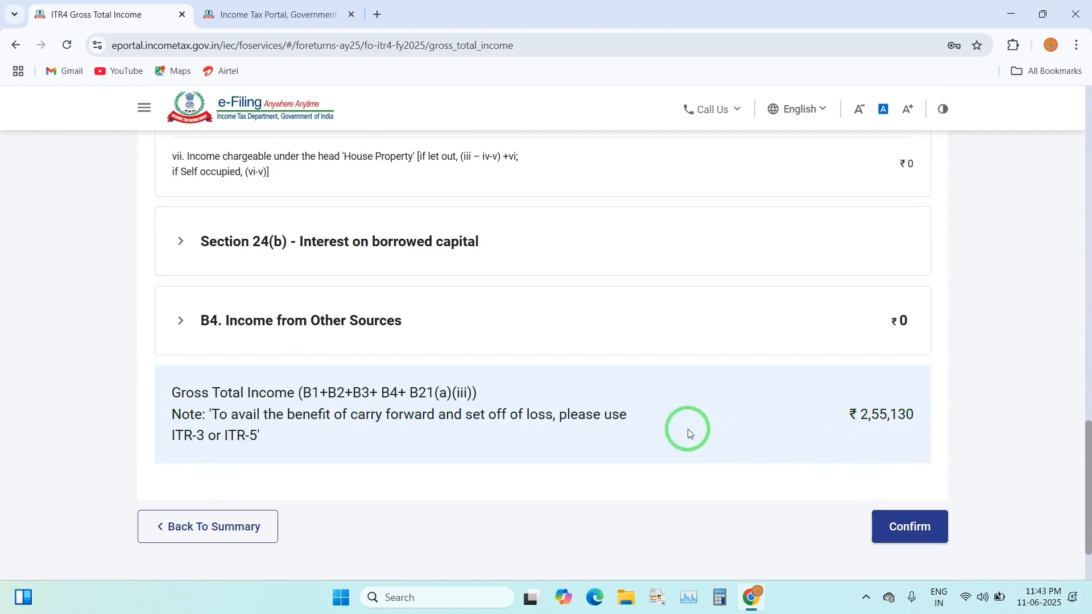
scroll(688, 429, "up", 6)
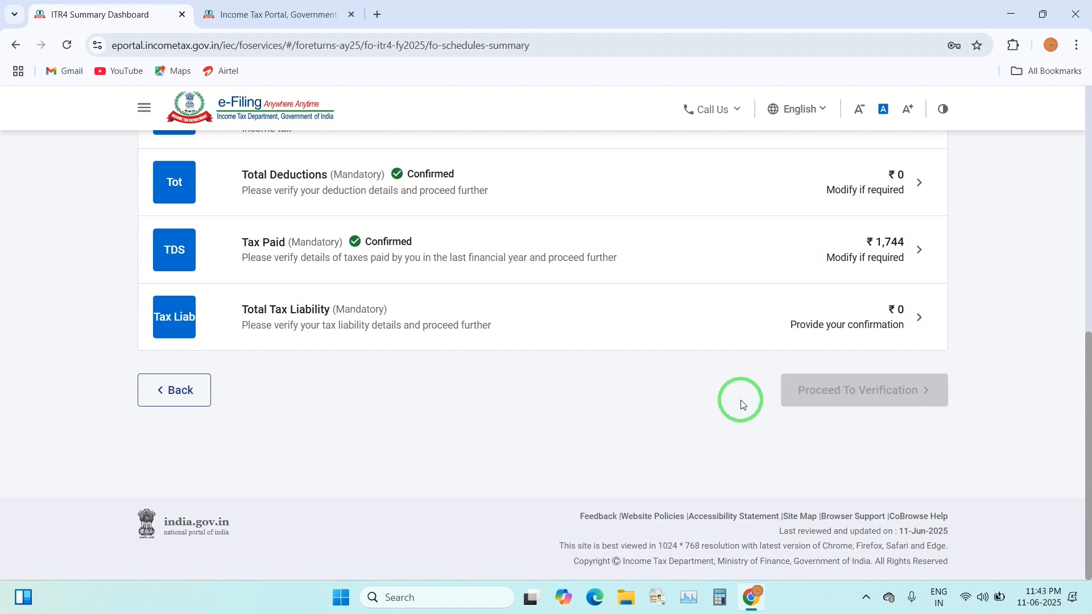
scroll(667, 368, "up", 1)
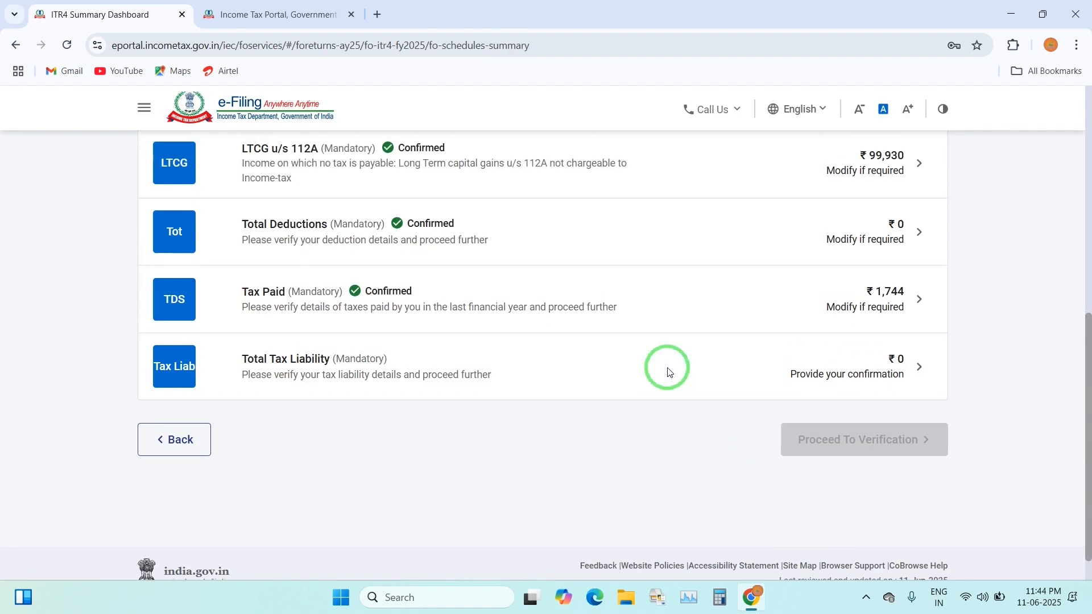
scroll(669, 372, "up", 5)
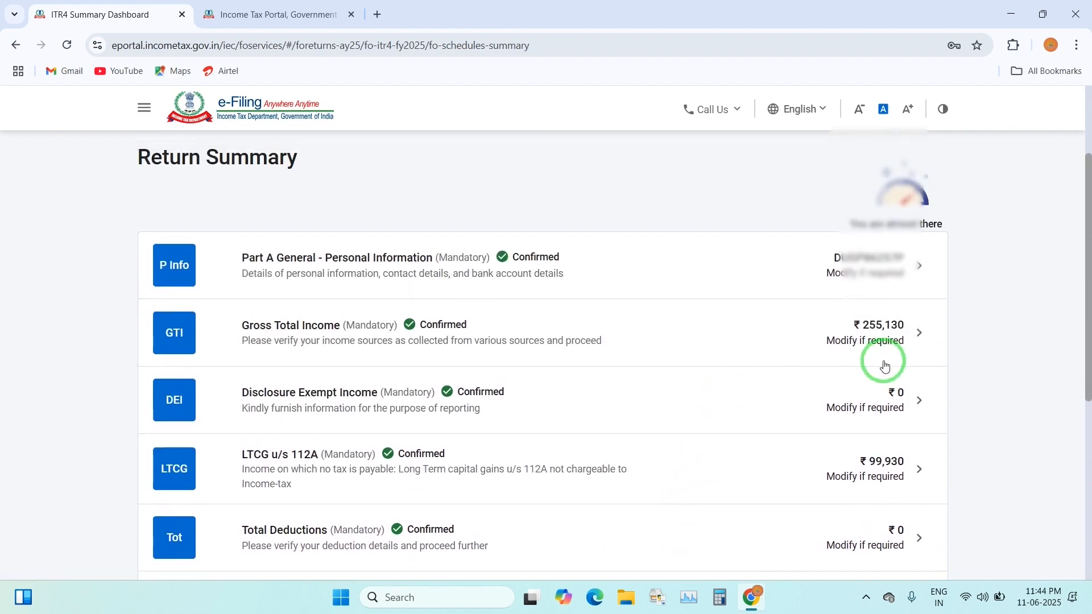
scroll(568, 406, "down", 1)
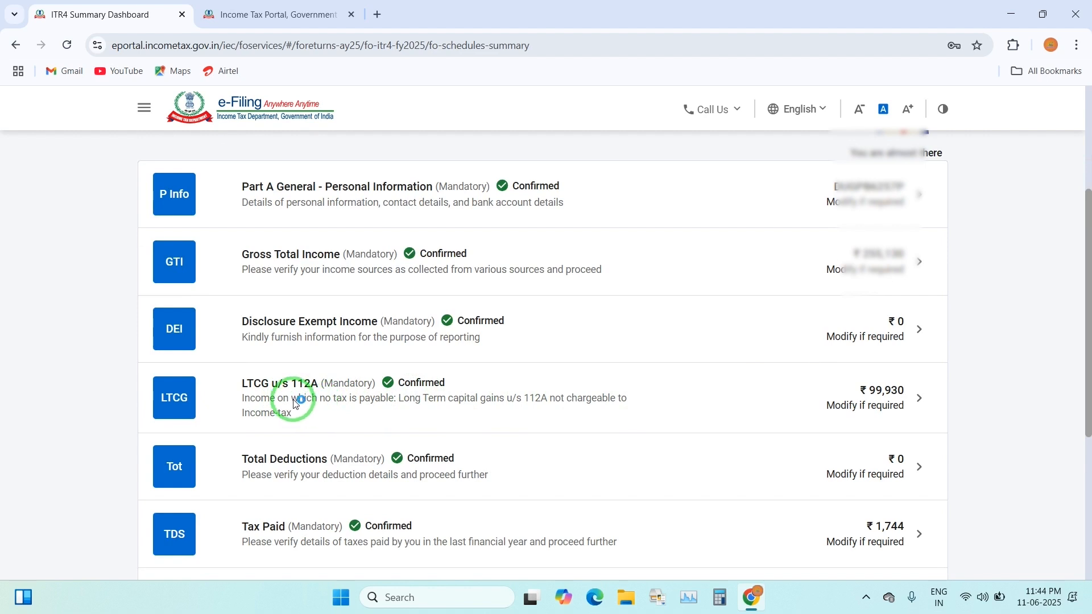
left_click(889, 410)
left_click(490, 379)
left_click(920, 293)
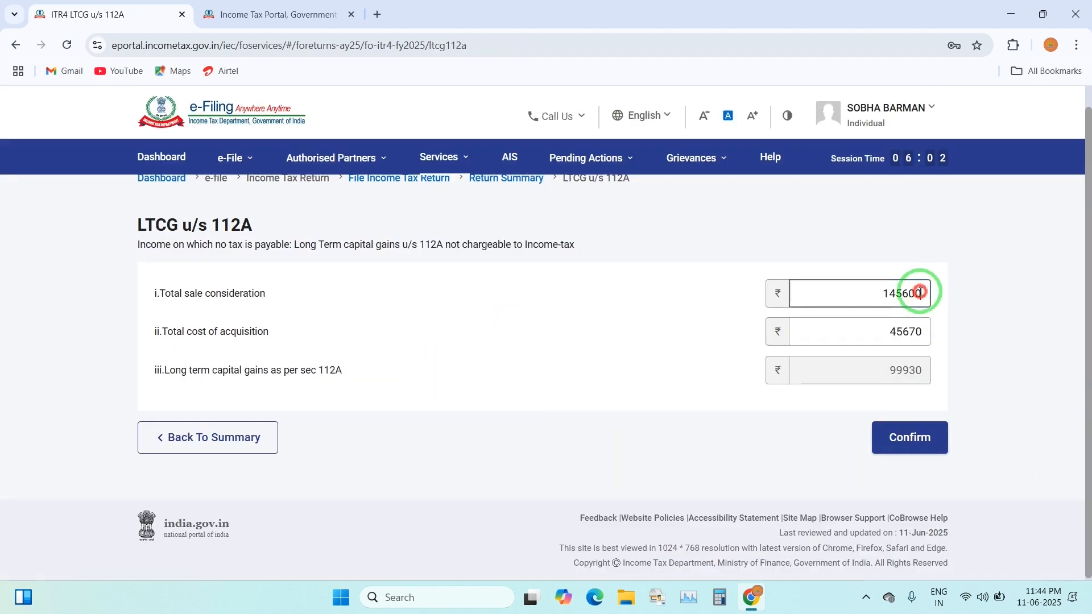
left_click_drag(920, 293, 883, 295)
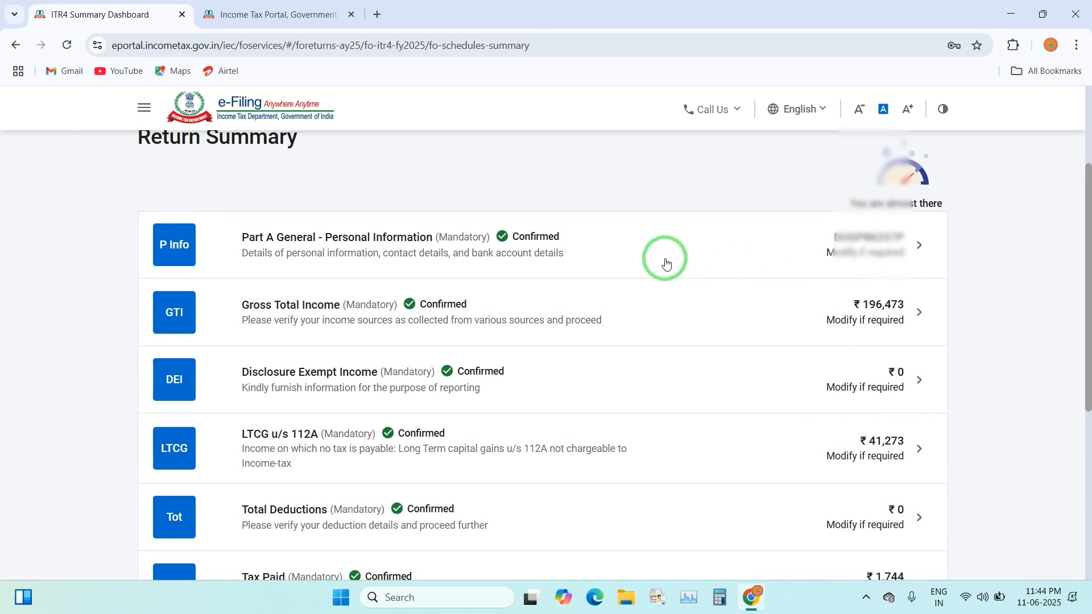
scroll(666, 263, "down", 5)
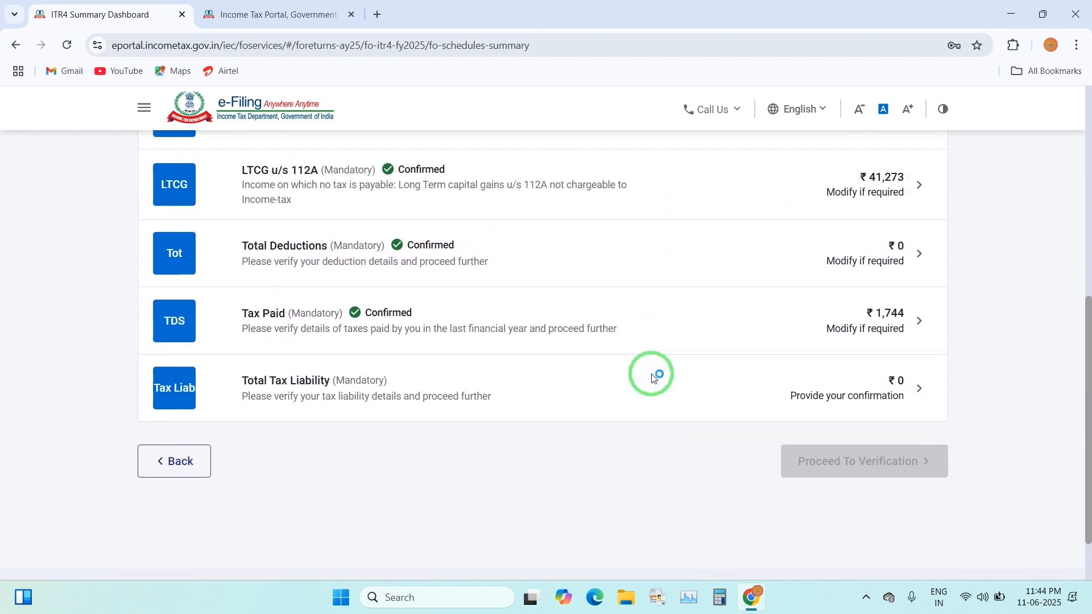
scroll(654, 378, "up", 1)
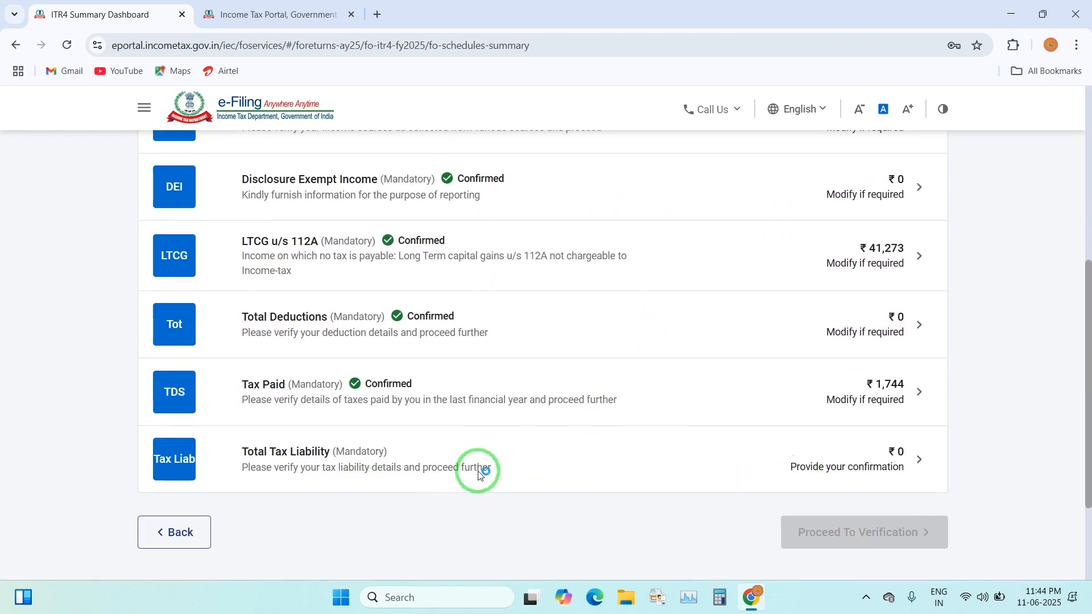
Confirm the Total Tax Liability schedule at ₹0, keeping the login session alive
left_click(863, 472)
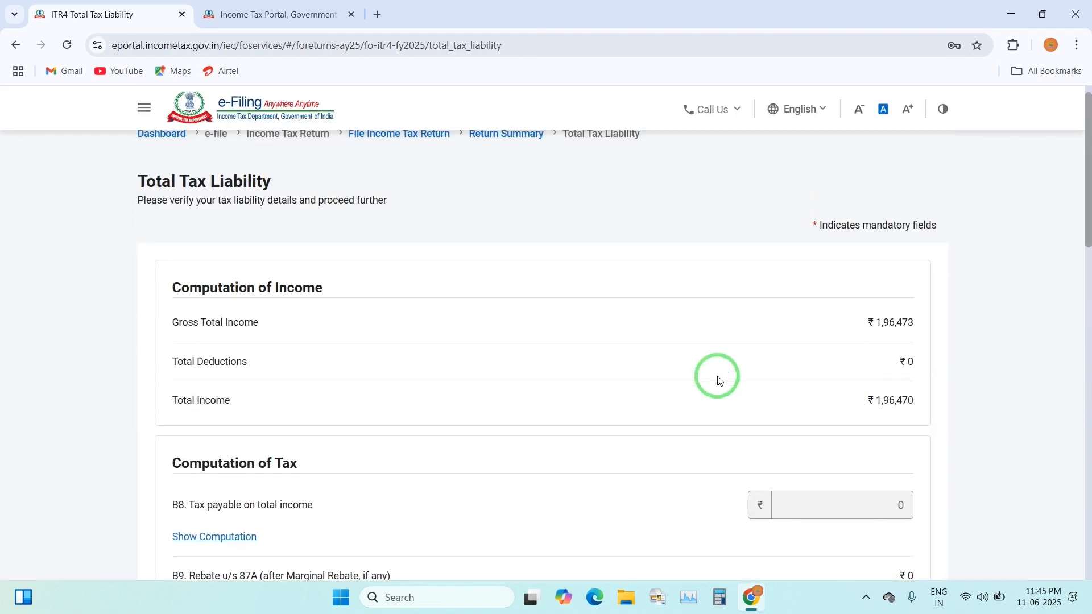
scroll(720, 381, "down", 6)
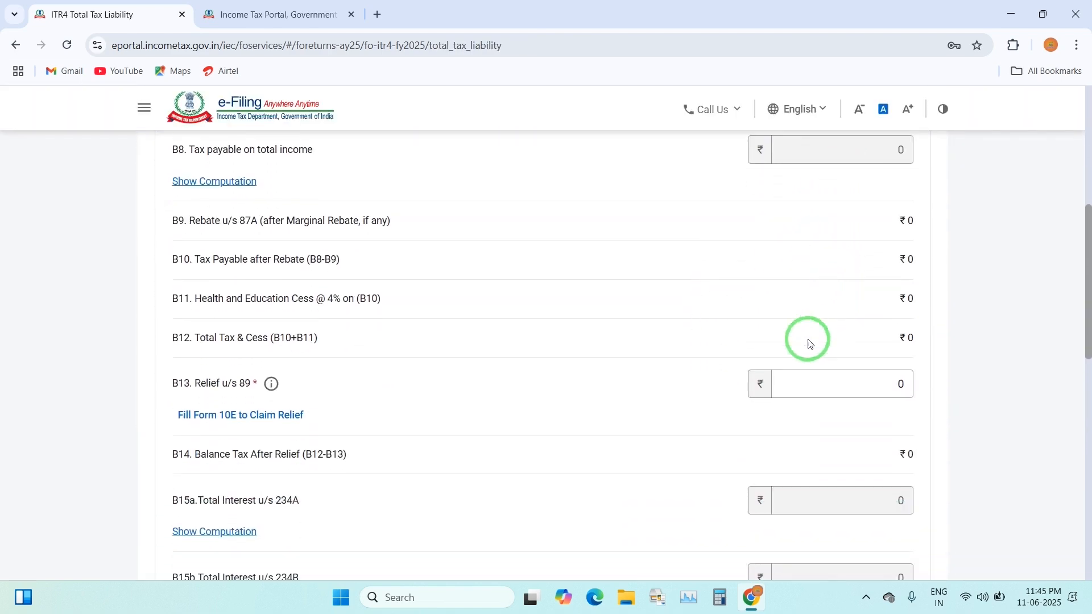
scroll(809, 343, "down", 10)
scroll(765, 397, "up", 1)
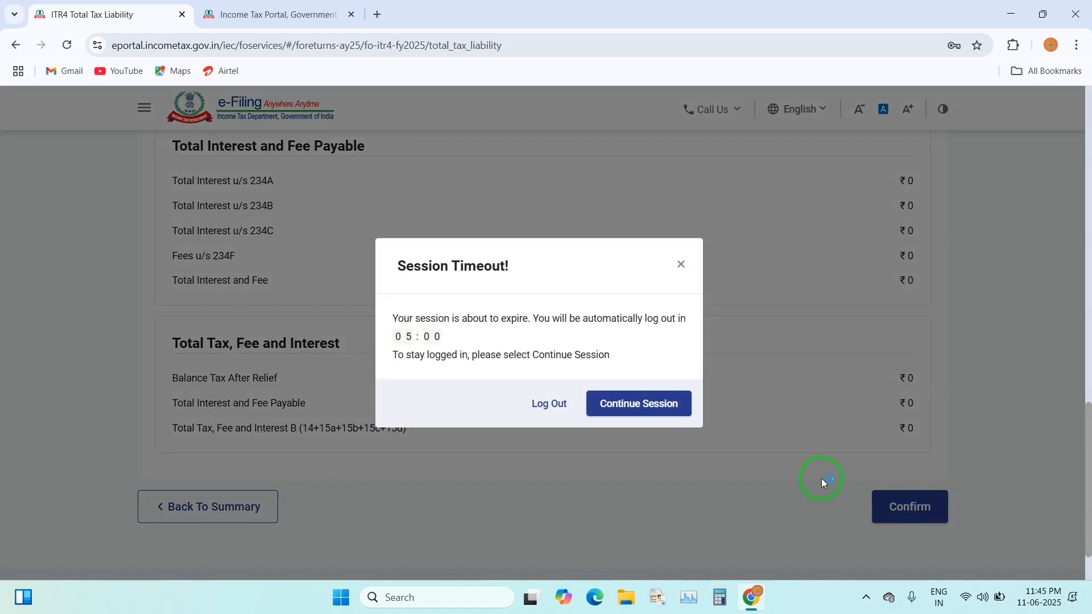
left_click(646, 403)
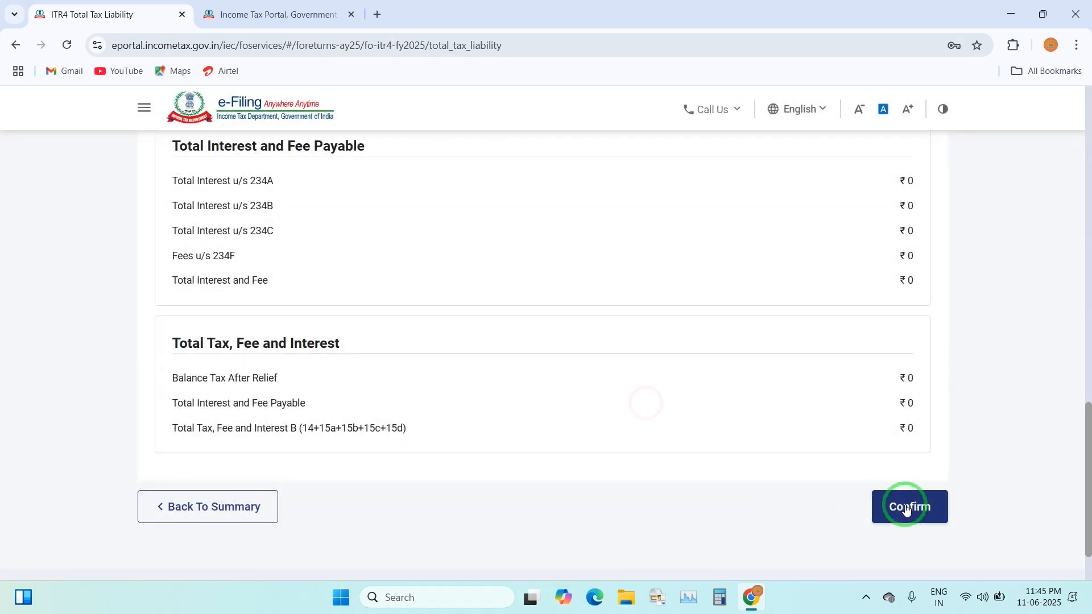
left_click(907, 507)
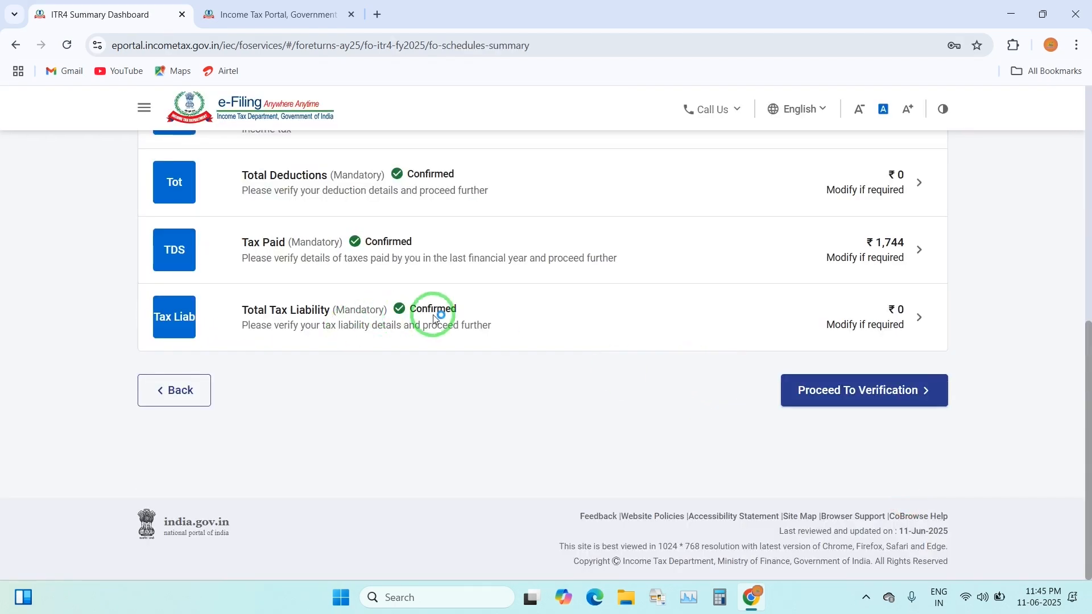
scroll(488, 331, "up", 10)
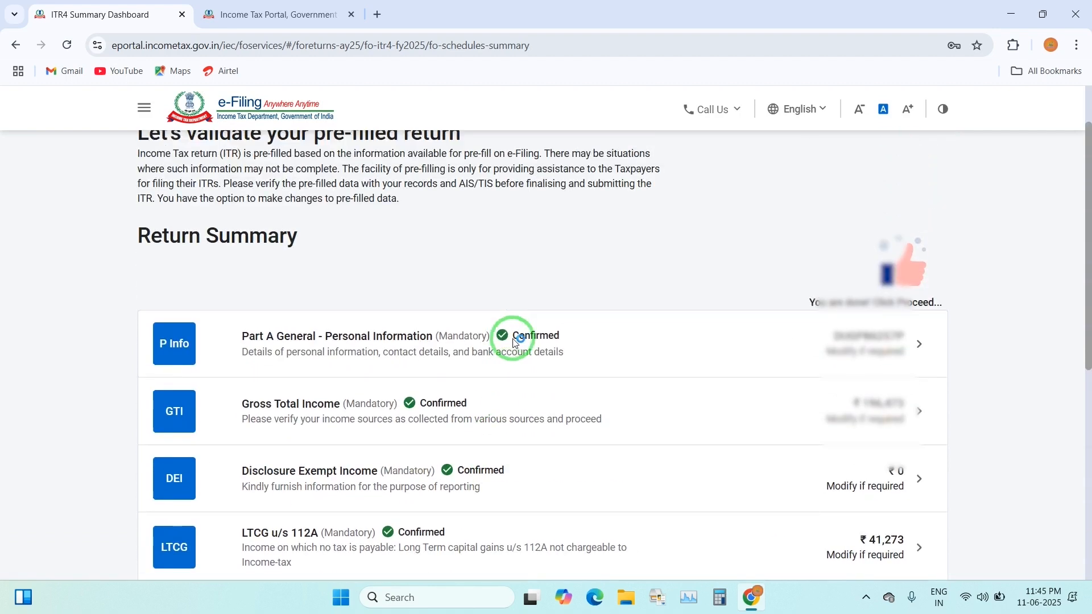
scroll(583, 353, "down", 10)
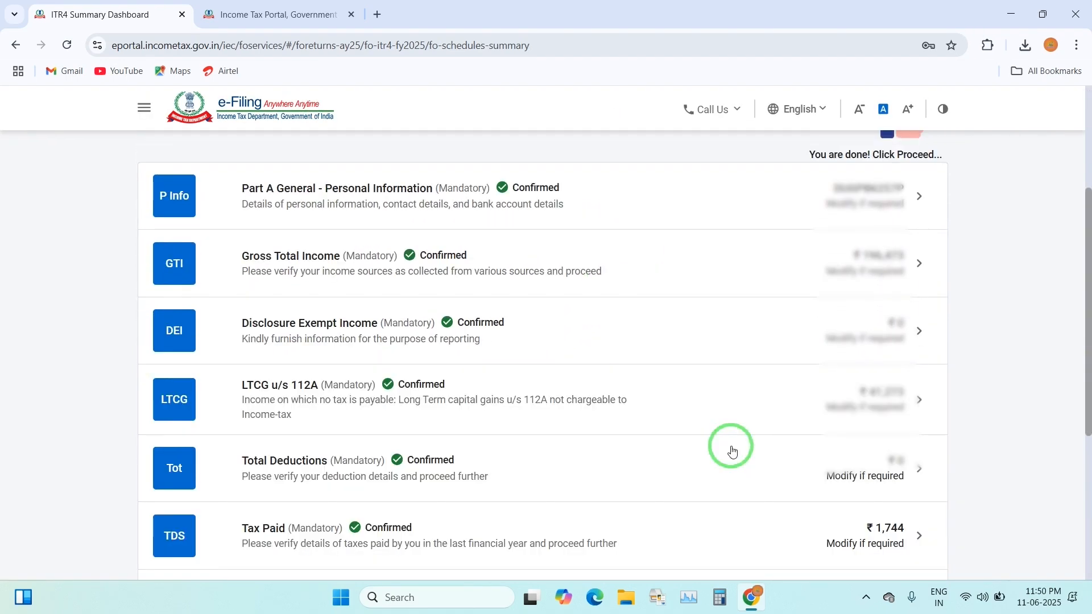
scroll(732, 451, "down", 3)
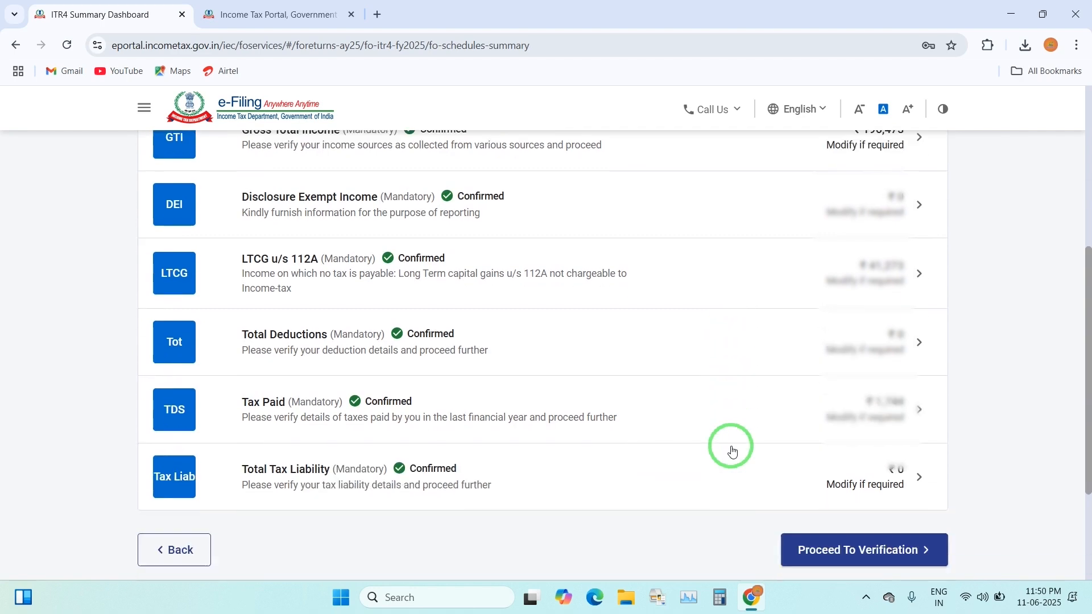
scroll(732, 451, "up", 4)
scroll(732, 451, "down", 5)
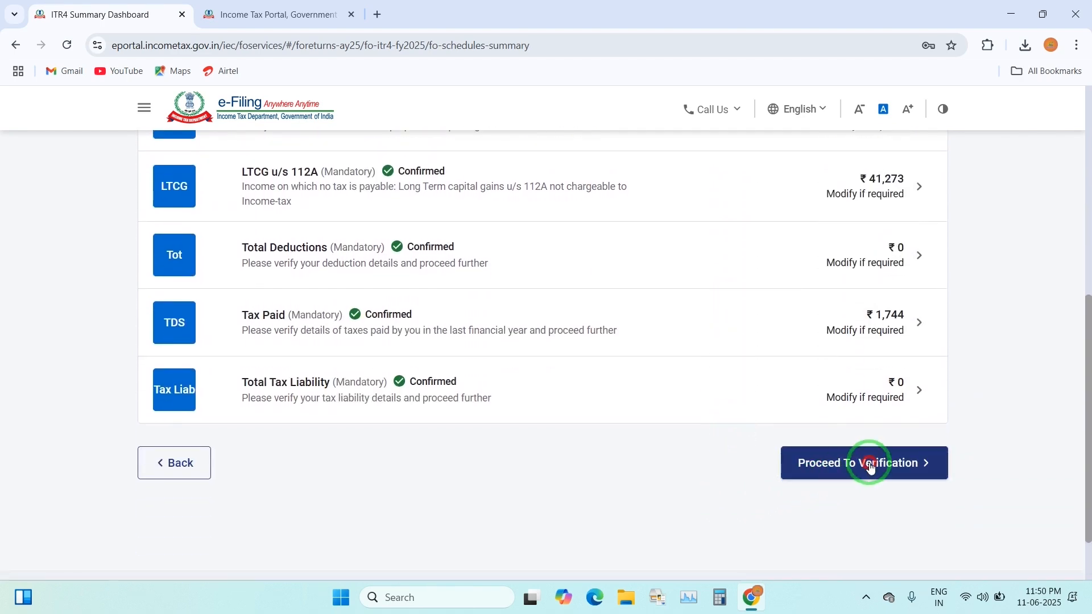
Proceed to the Tax Summary and review the ₹1,740 refund
left_click(870, 466)
scroll(541, 402, "down", 10)
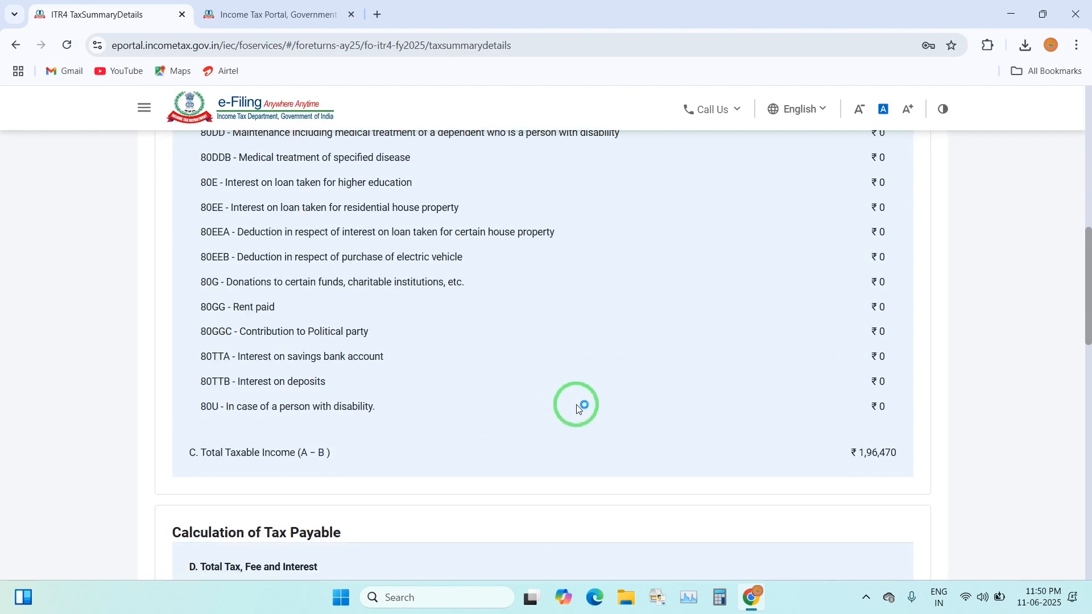
scroll(578, 408, "down", 2)
scroll(578, 409, "up", 12)
scroll(579, 409, "down", 9)
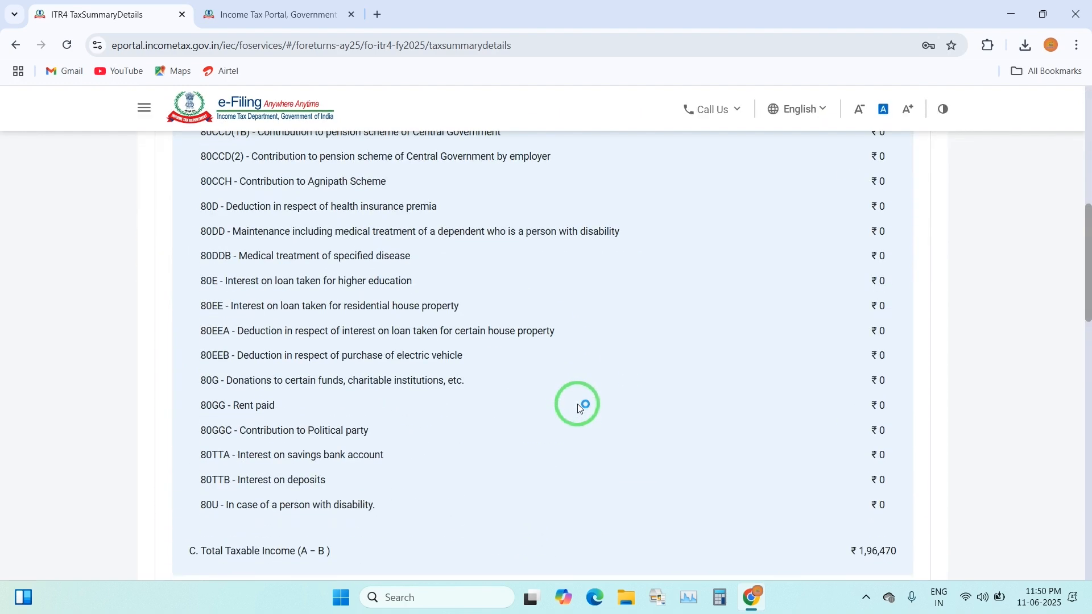
scroll(579, 409, "down", 12)
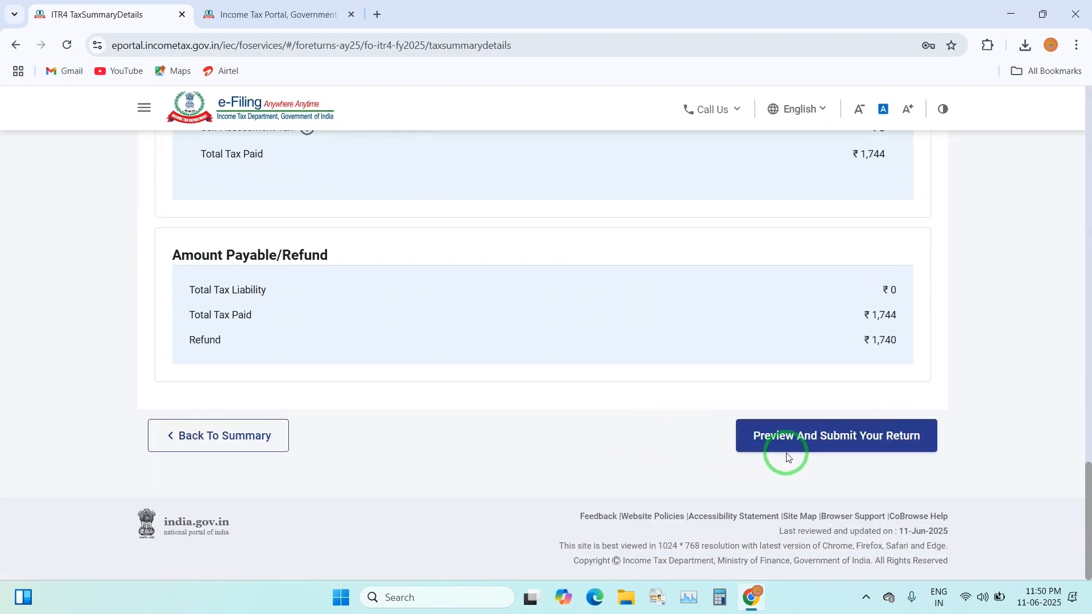
Move to Preview and Submit and accept the declaration as Self, dated 11-Jun-2025
left_click(799, 442)
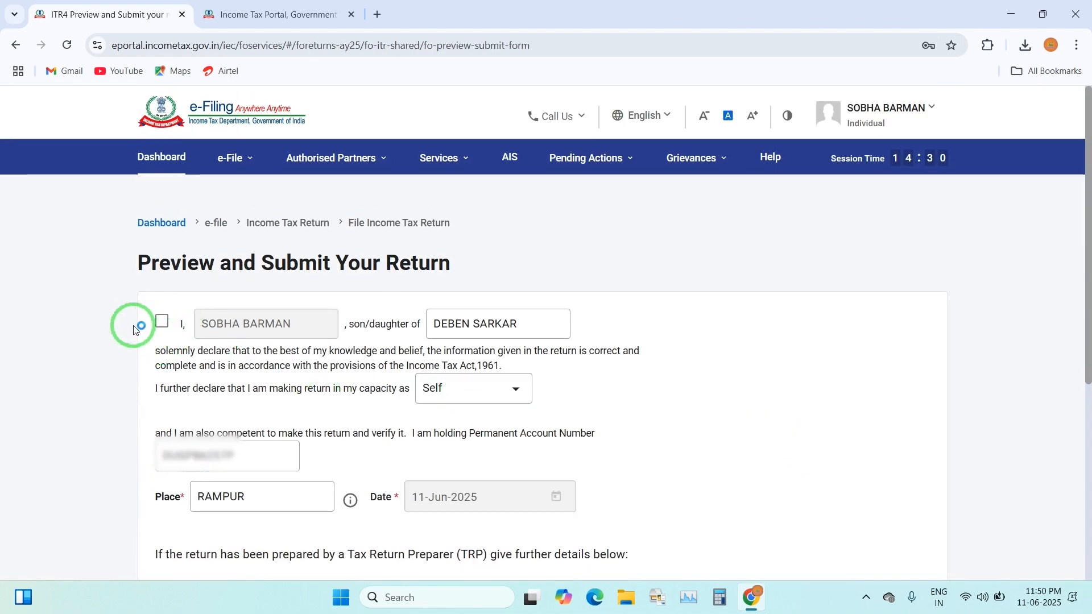
left_click(164, 321)
scroll(369, 410, "down", 2)
scroll(368, 410, "down", 4)
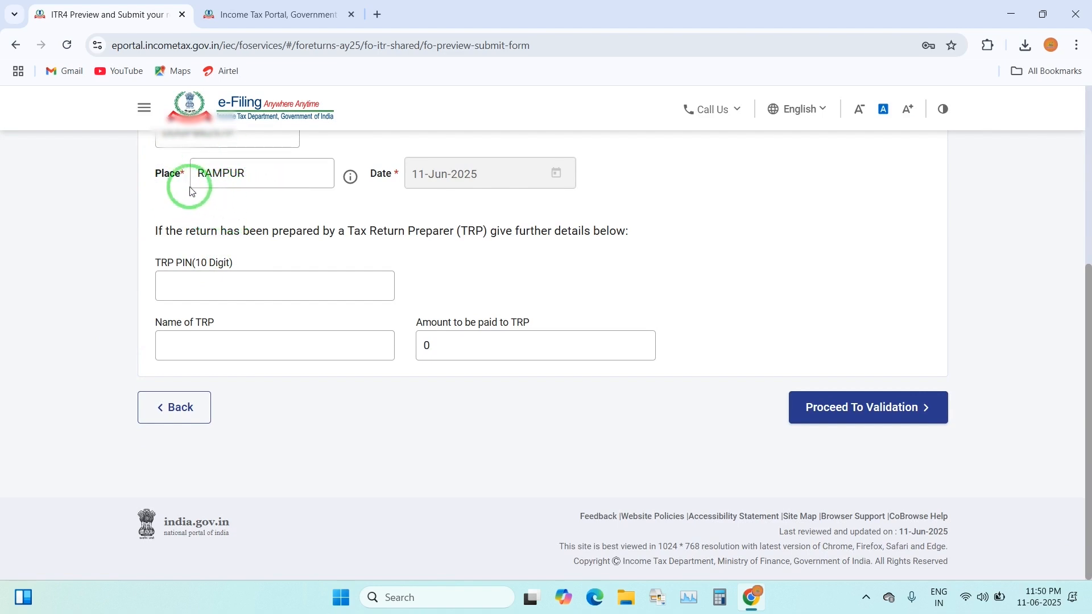
Validate the return, review its PDF preview, and pass upload-level validation with no errors
left_click(882, 413)
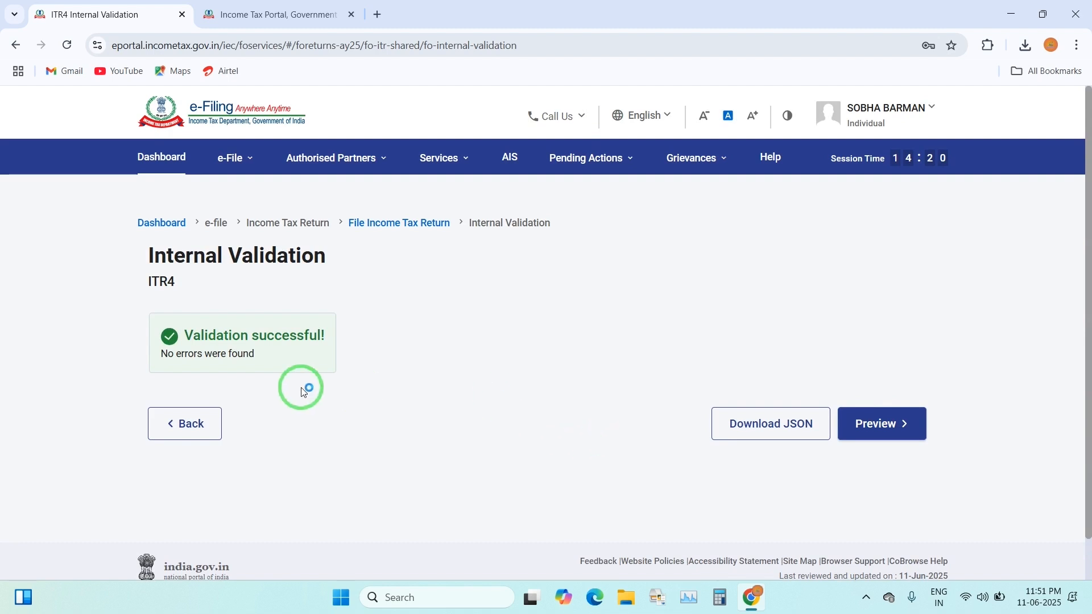
left_click(899, 427)
scroll(663, 378, "down", 5)
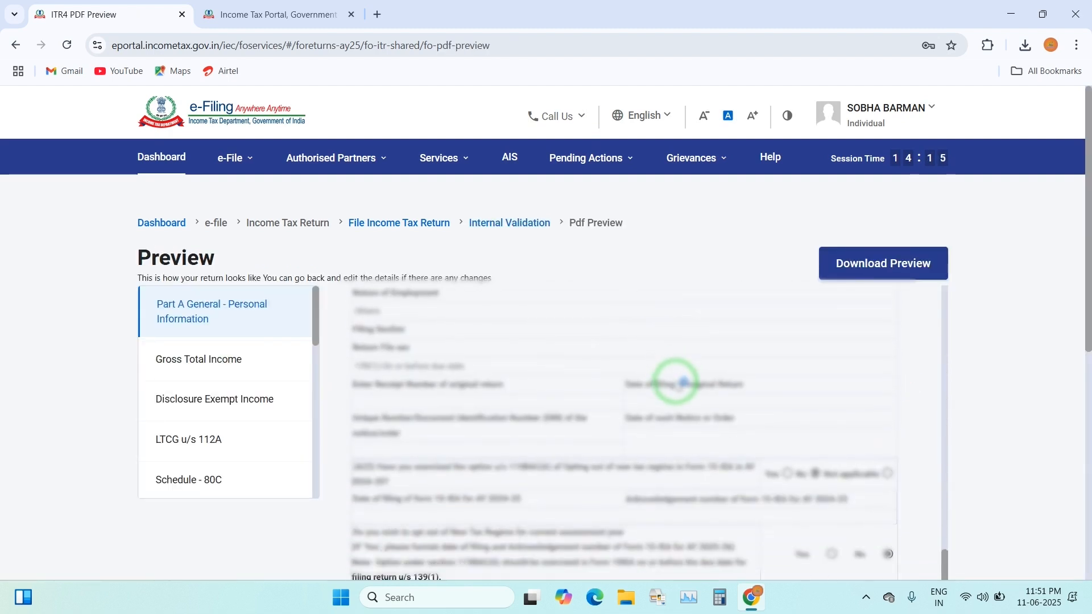
scroll(654, 392, "down", 10)
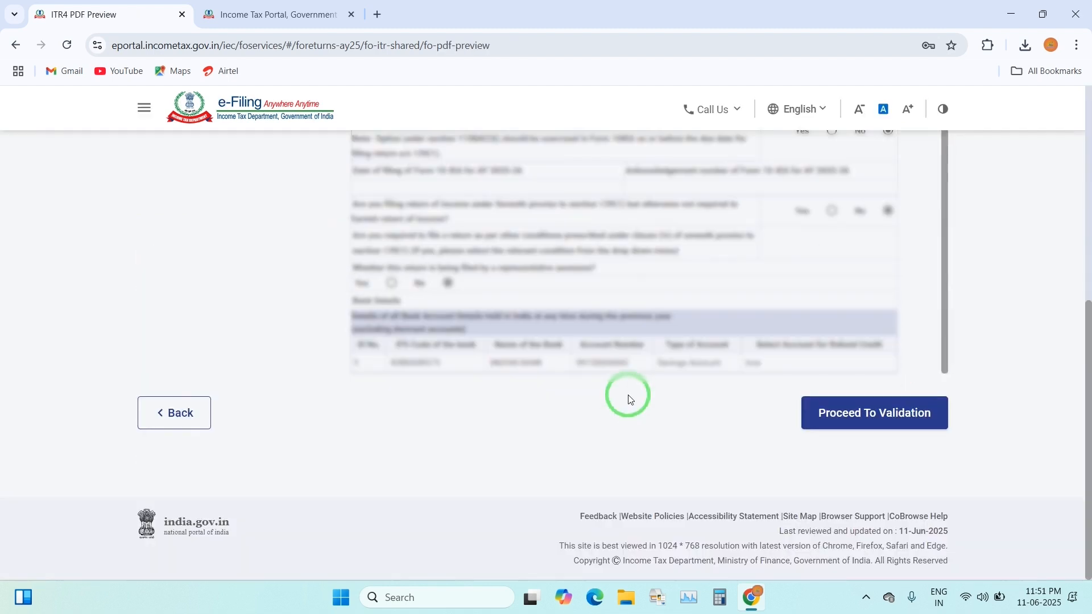
left_click(858, 415)
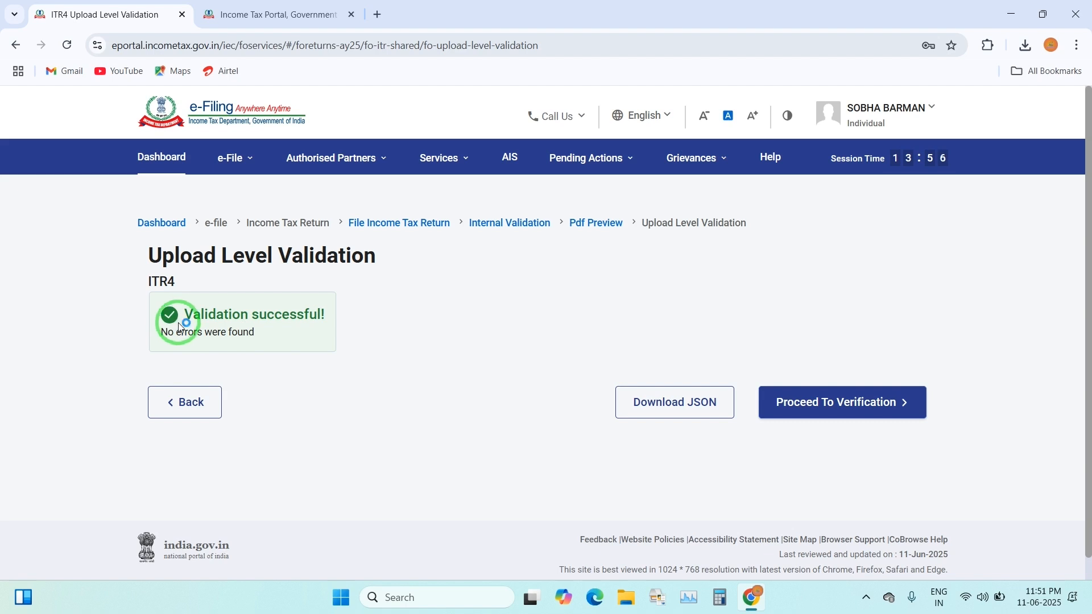
Choose E-Verify Now with OTP on the Aadhaar-registered mobile number
left_click(828, 424)
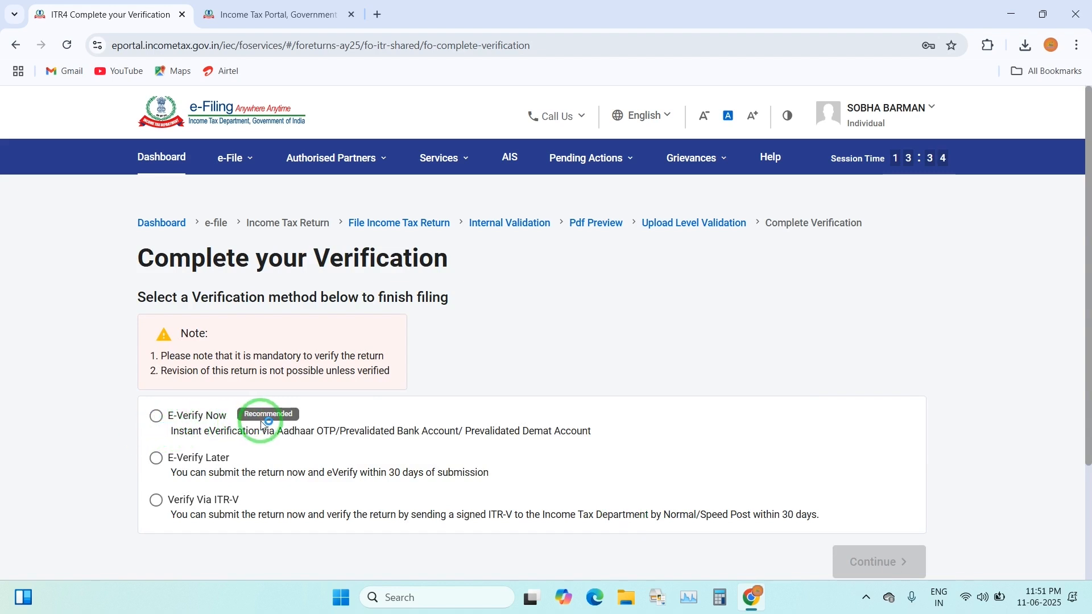
left_click(200, 421)
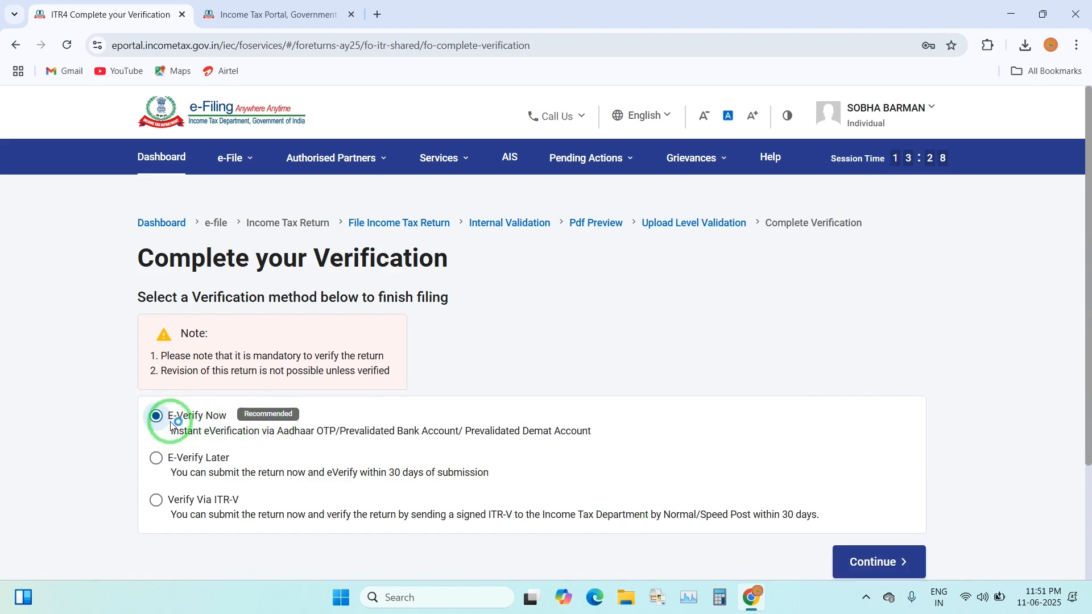
left_click(880, 560)
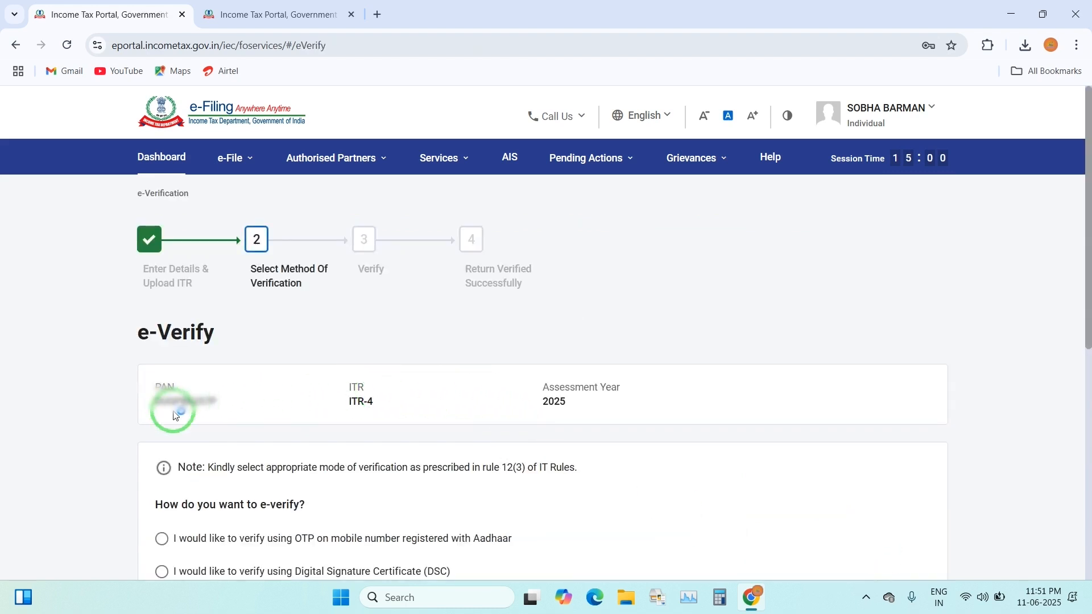
scroll(165, 407, "down", 3)
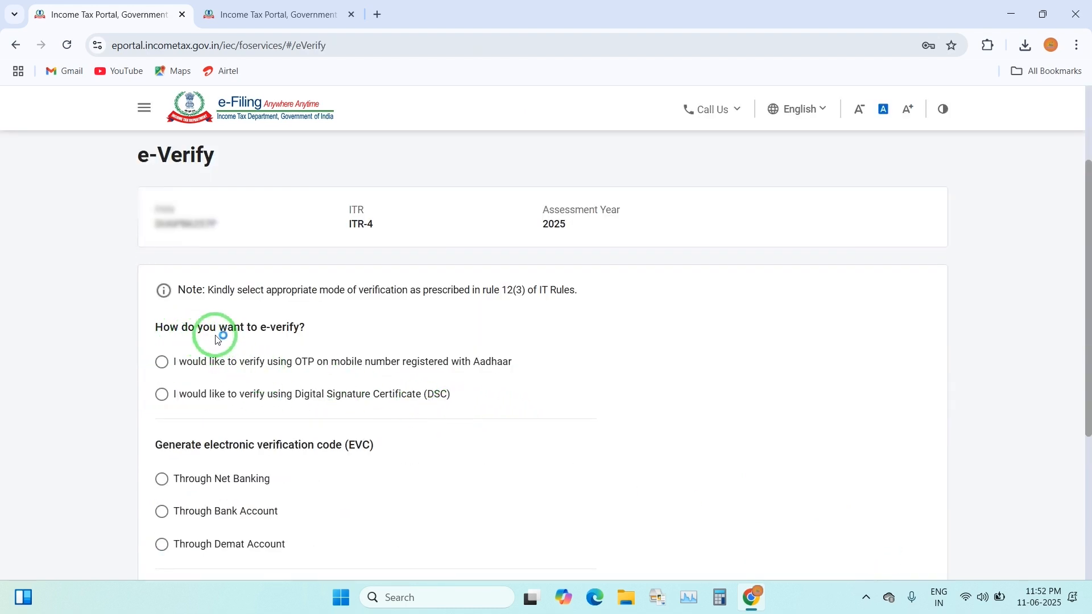
left_click(226, 374)
scroll(216, 330, "down", 1)
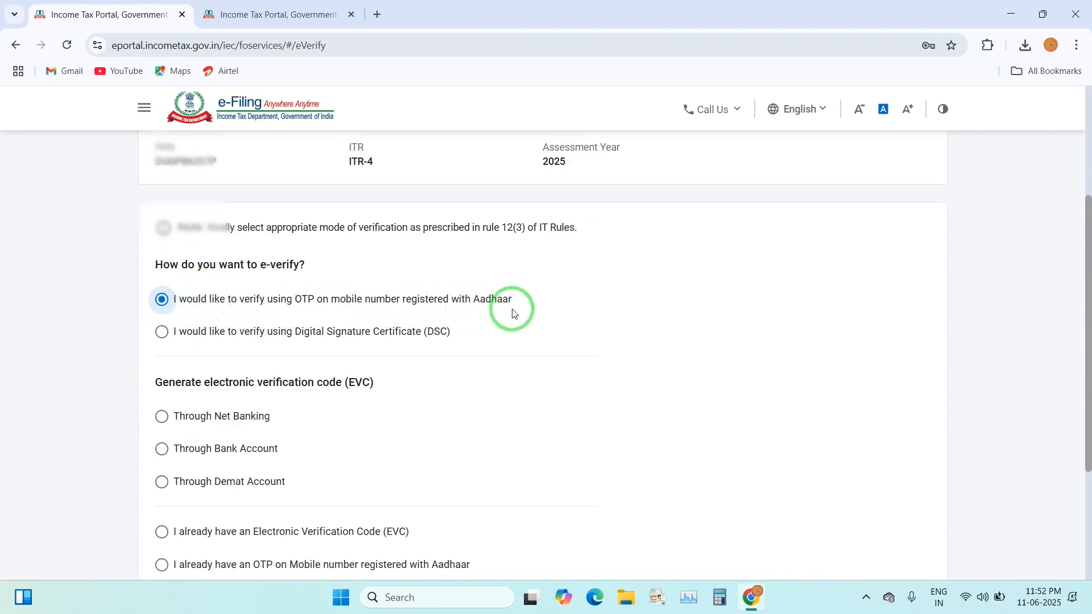
scroll(514, 313, "down", 3)
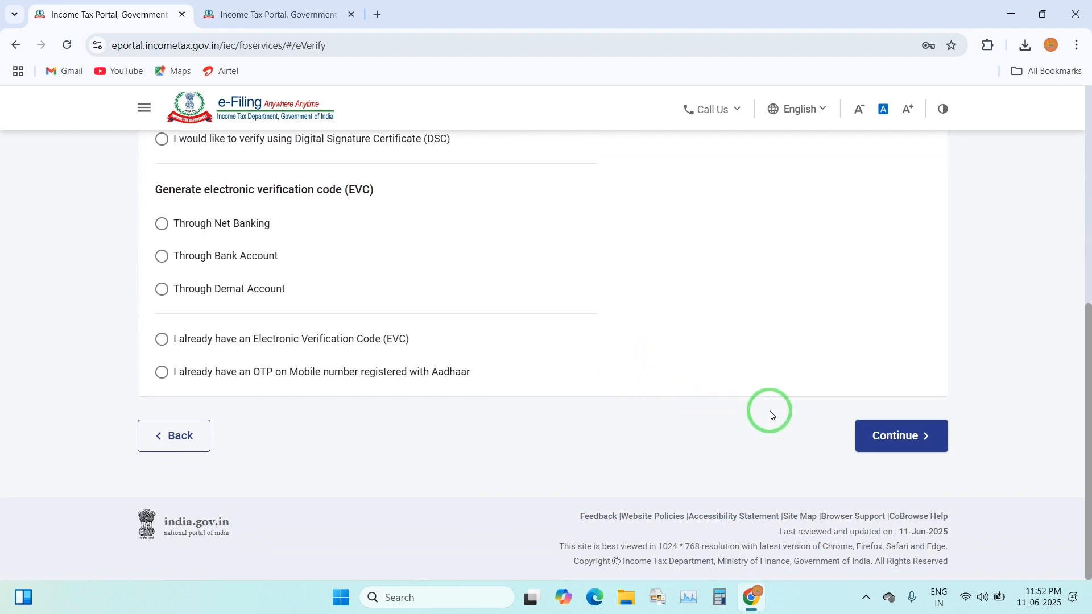
Agree to Aadhaar validation, generate the Aadhaar OTP, and begin entering the six-digit code
left_click(924, 443)
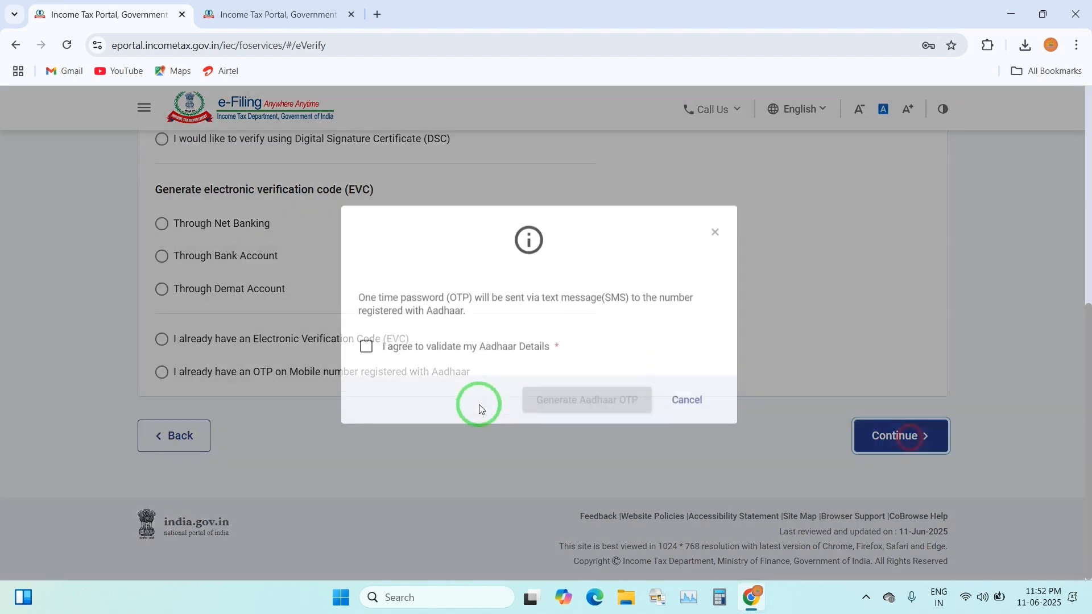
left_click(369, 368)
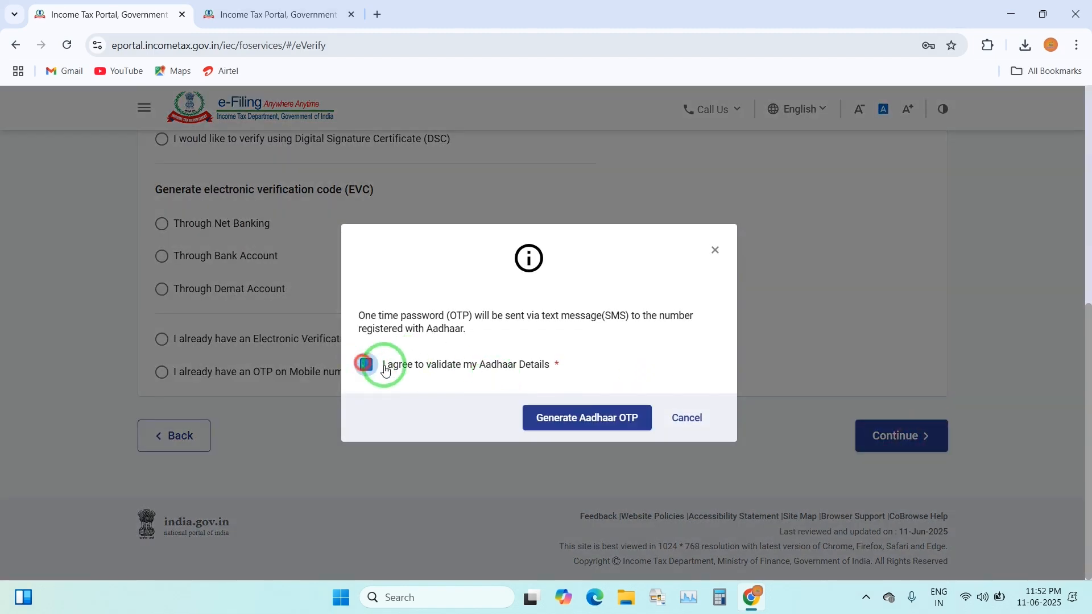
left_click(591, 419)
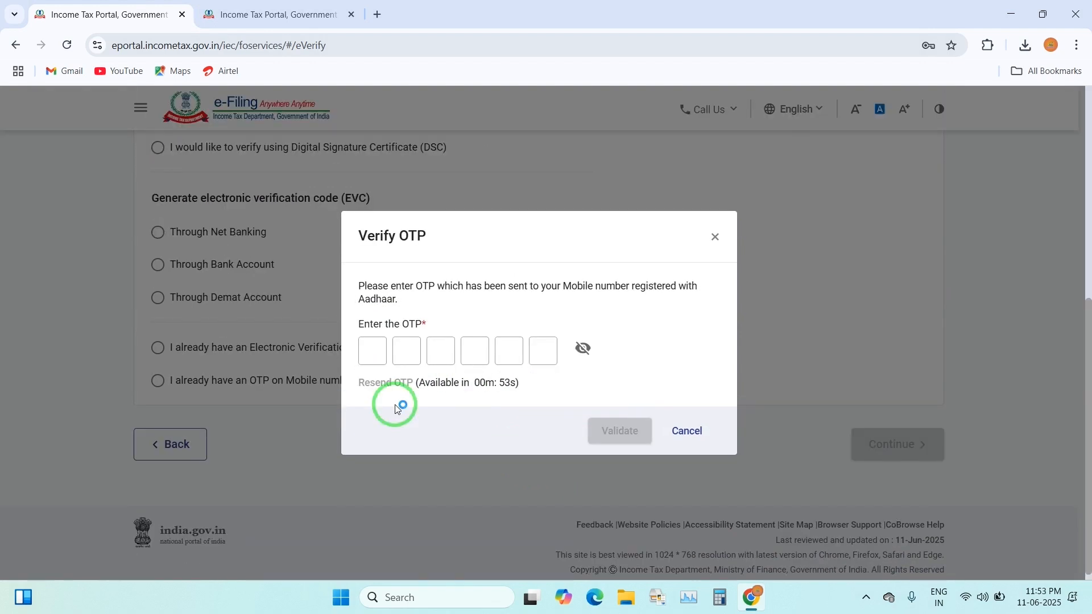
left_click(377, 353)
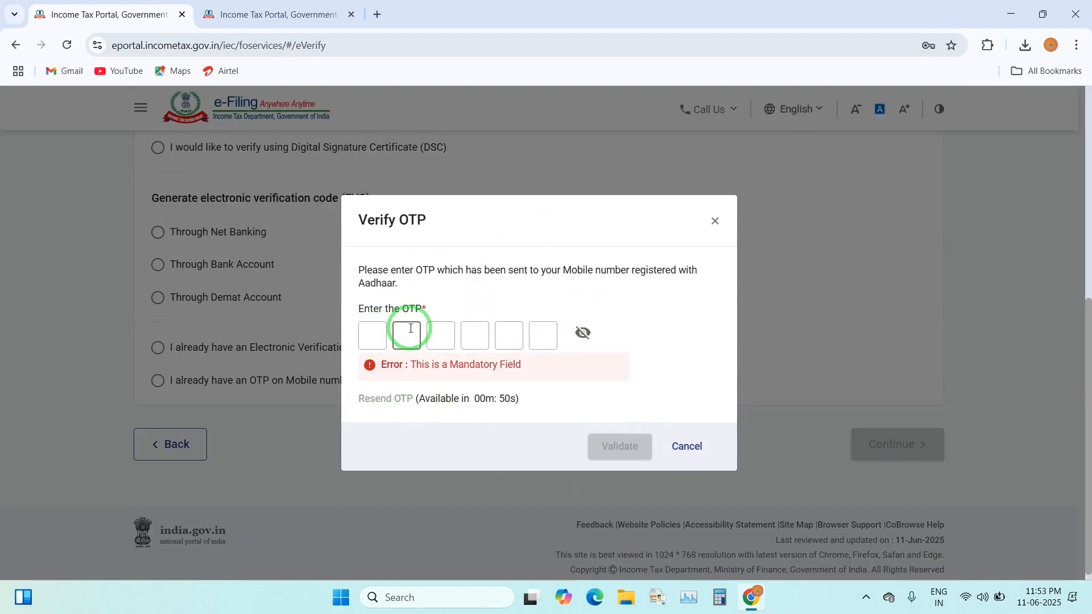